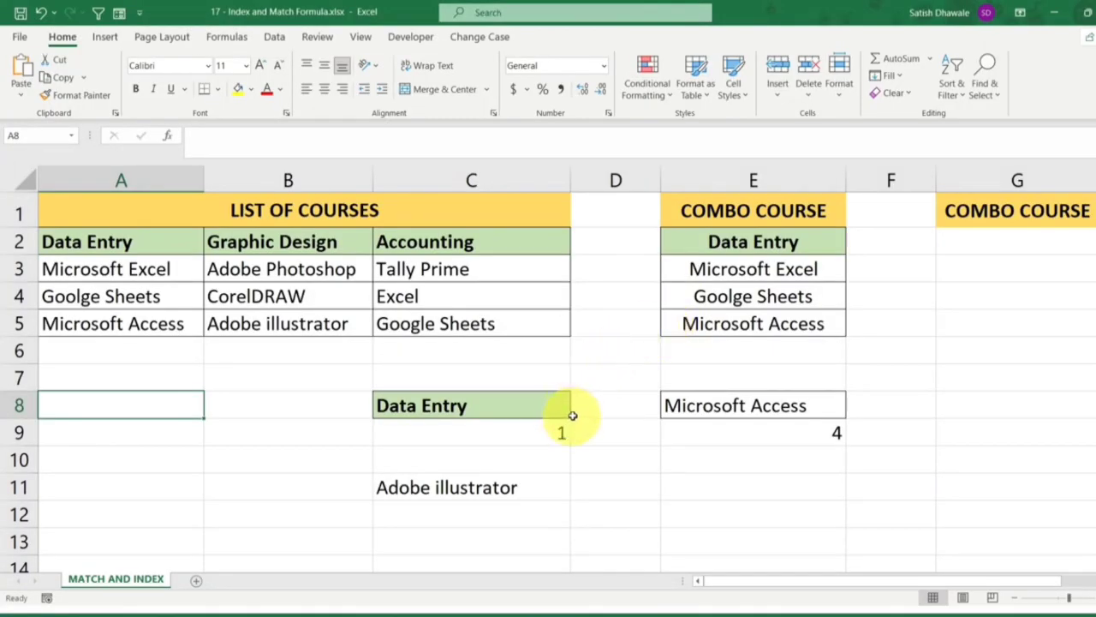
Switch the E2 category to Graphic Design and check its courses and the E3 INDEX/MATCH formula
click(803, 243)
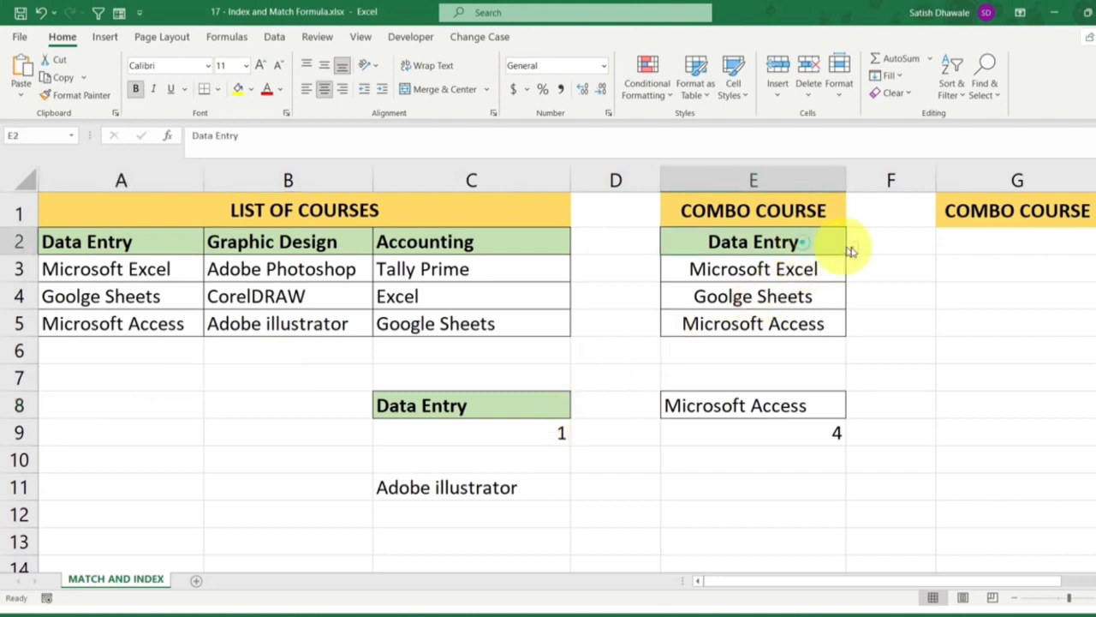
click(851, 248)
click(743, 284)
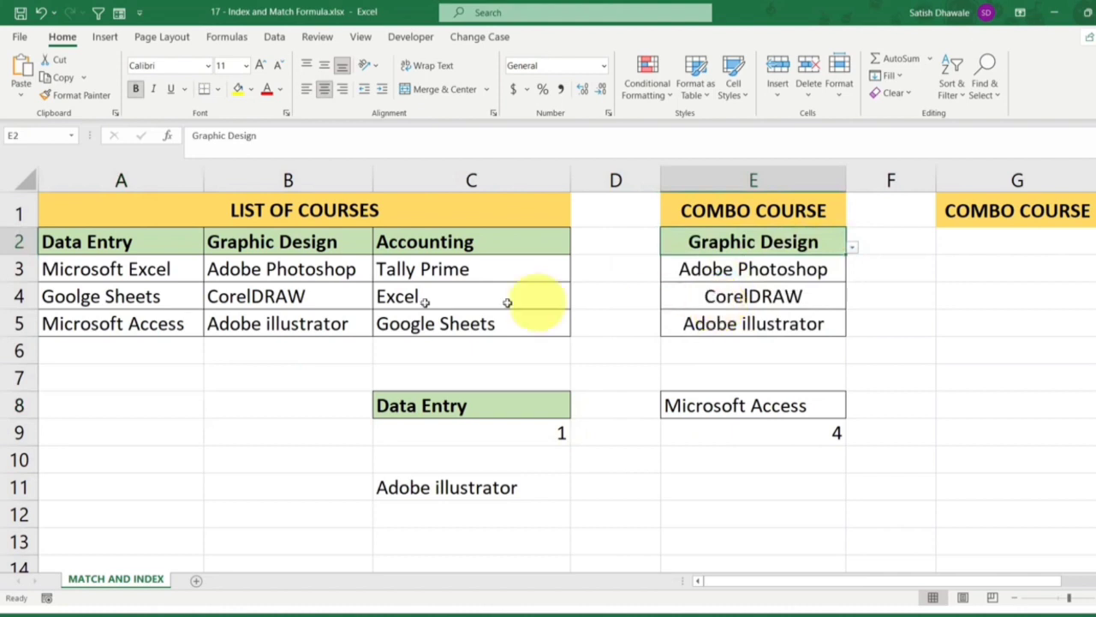
drag(248, 243, 257, 321)
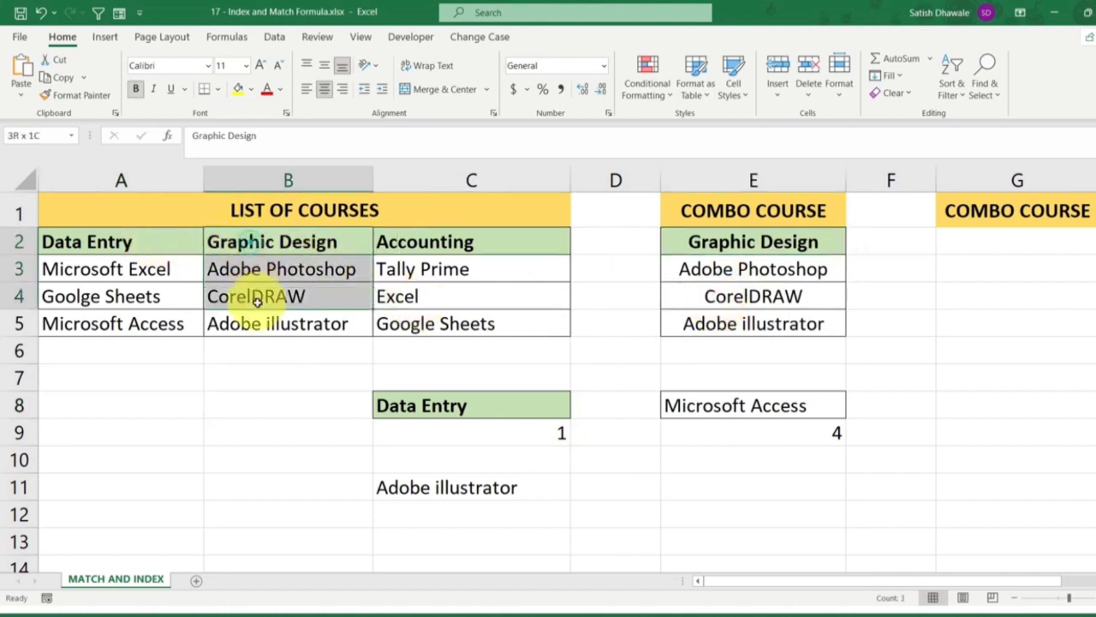
click(754, 269)
Switch E2 to Accounting, set it back to Data Entry, and select the old result in C11
click(828, 244)
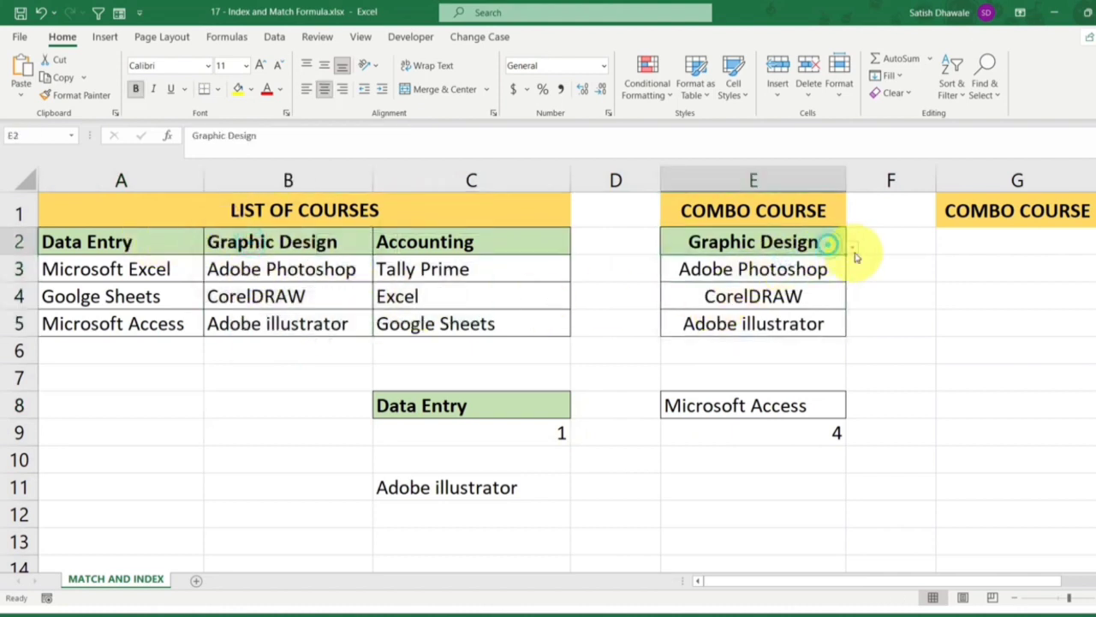
click(851, 248)
click(729, 303)
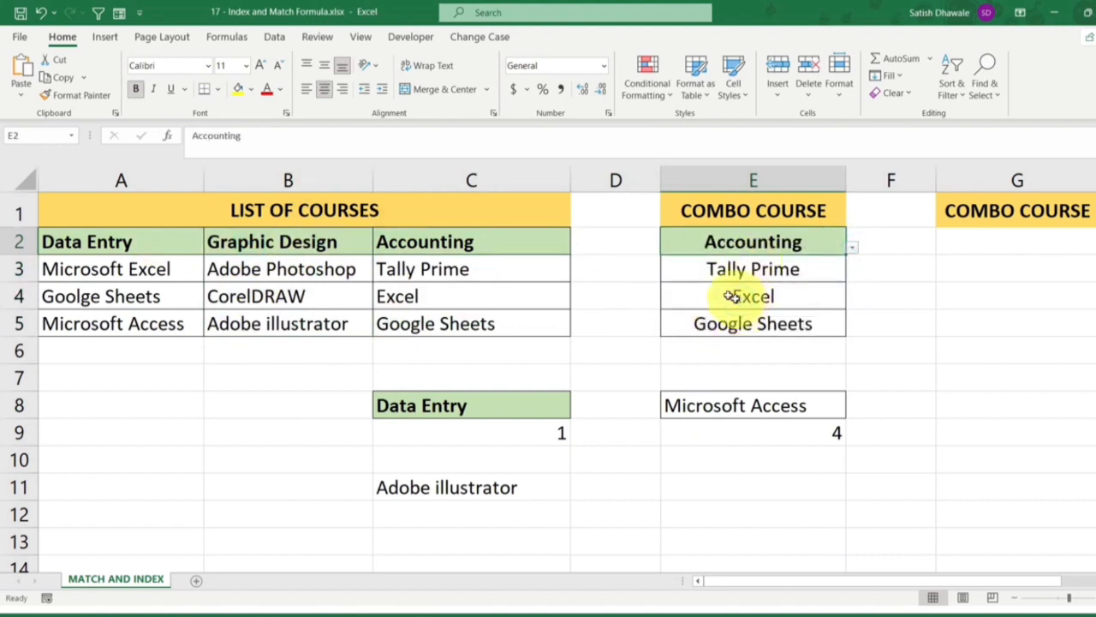
click(851, 247)
click(745, 267)
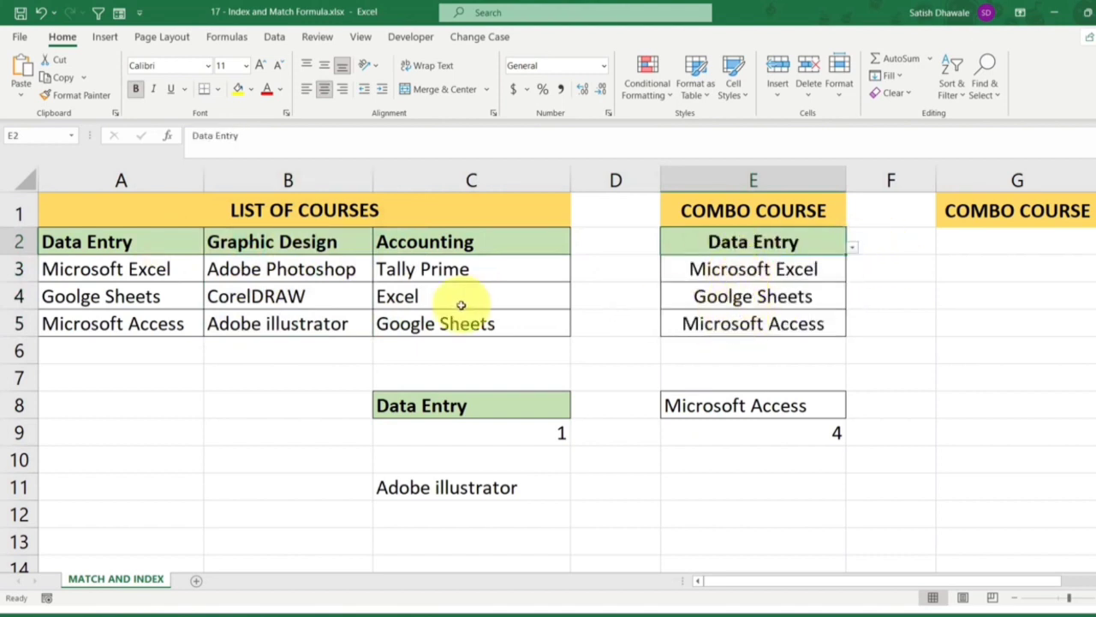
click(144, 240)
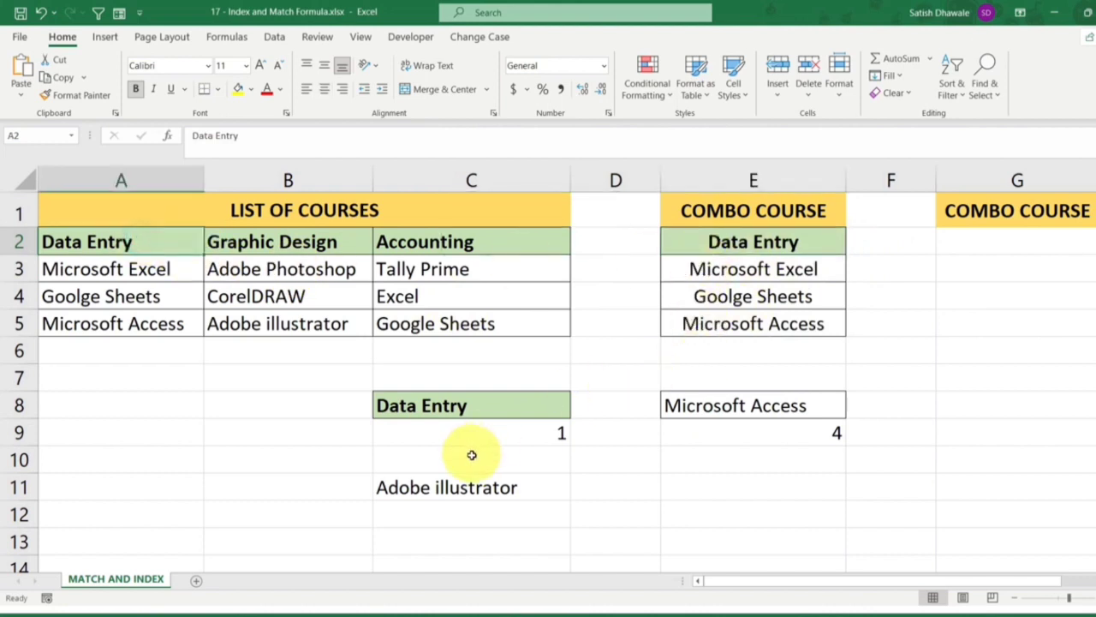
click(477, 486)
Delete the old INDEX result in C11 and the old MATCH result in C9
key(Delete)
click(526, 434)
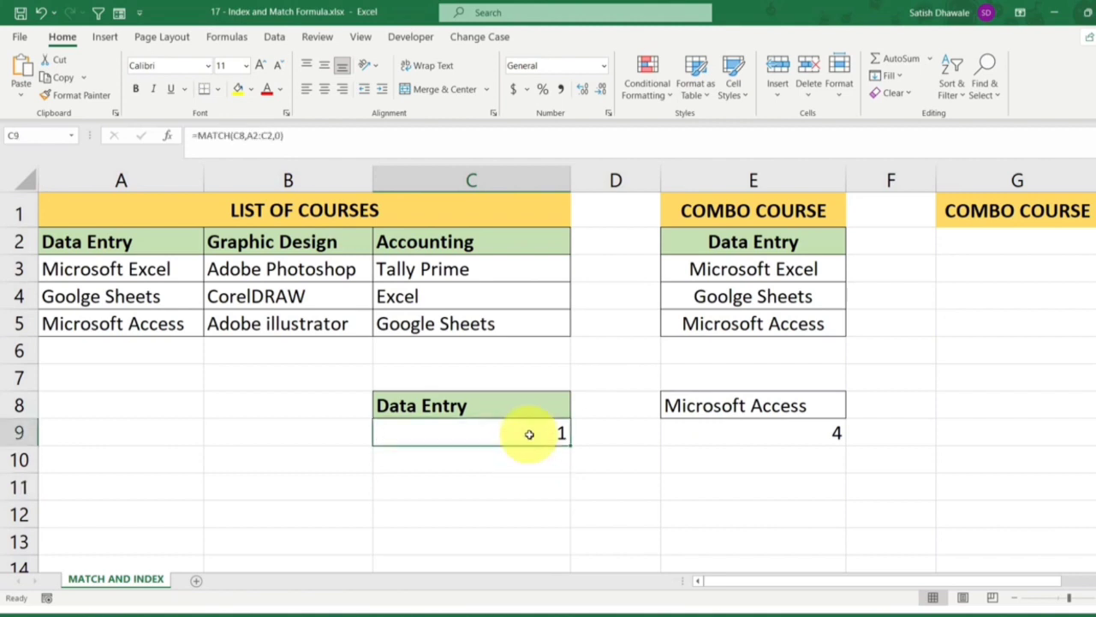
key(Delete)
Check the Data Entry value in C8 and select C10 for the new formula
click(491, 410)
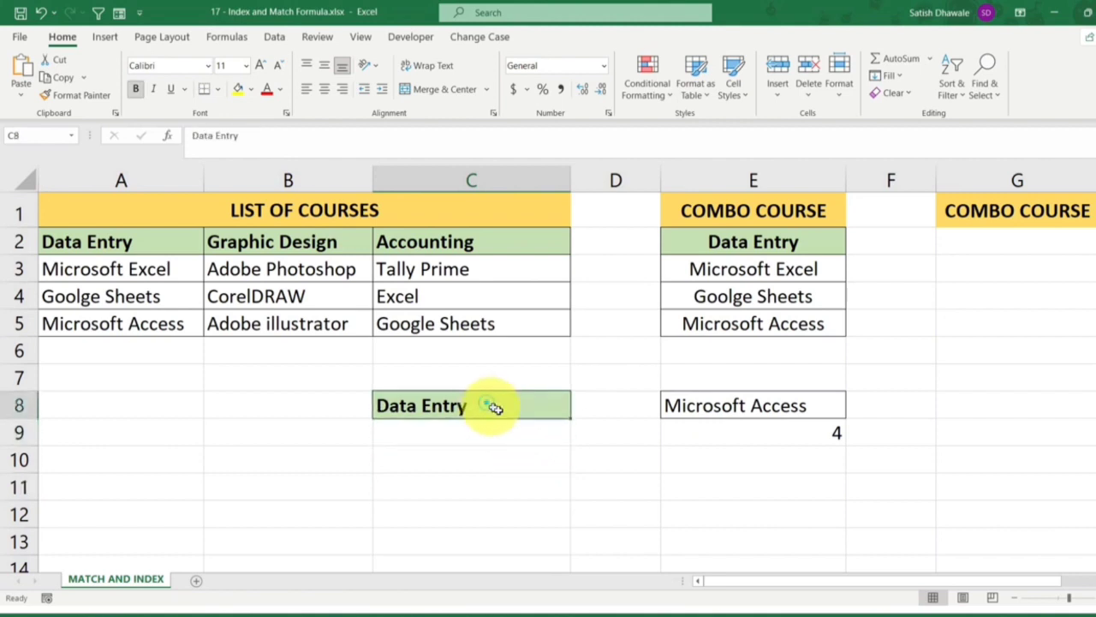
click(466, 457)
click(462, 411)
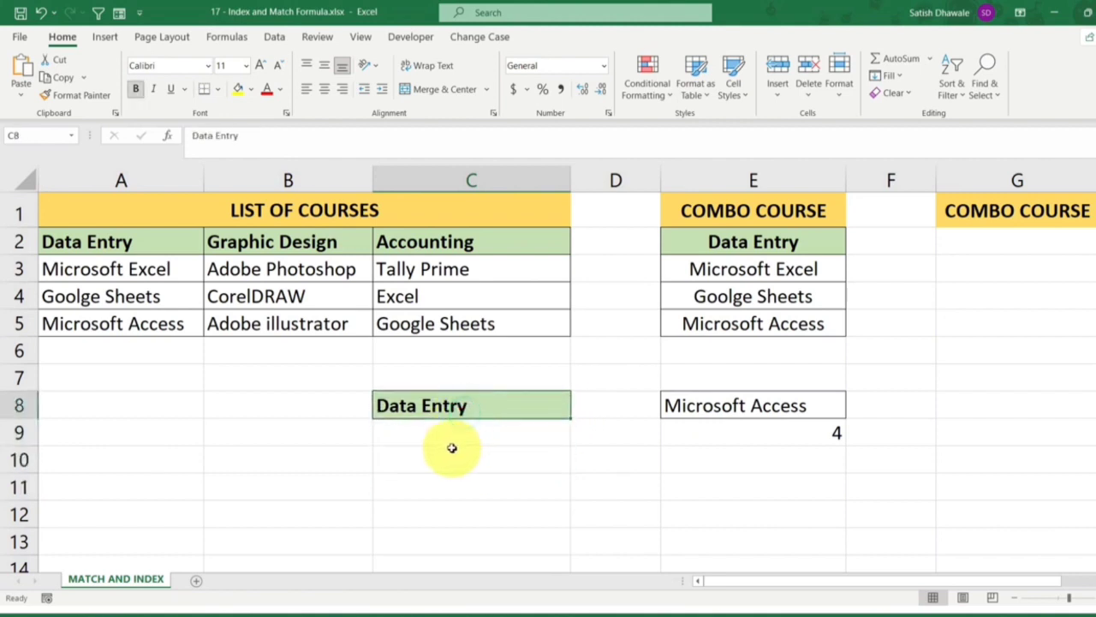
click(458, 433)
click(467, 409)
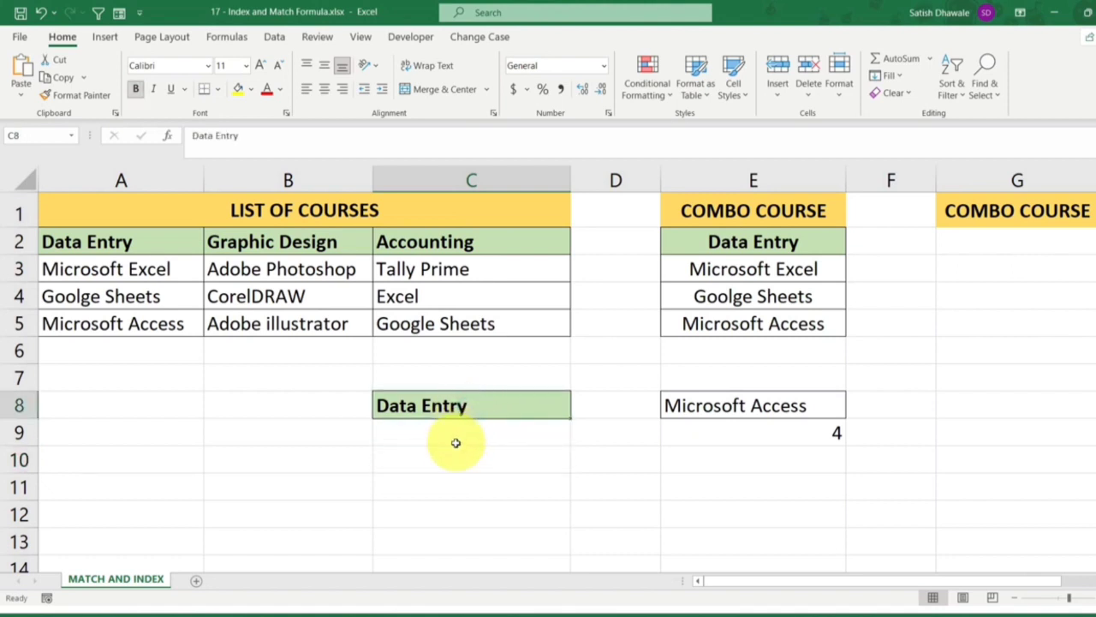
click(455, 442)
click(452, 453)
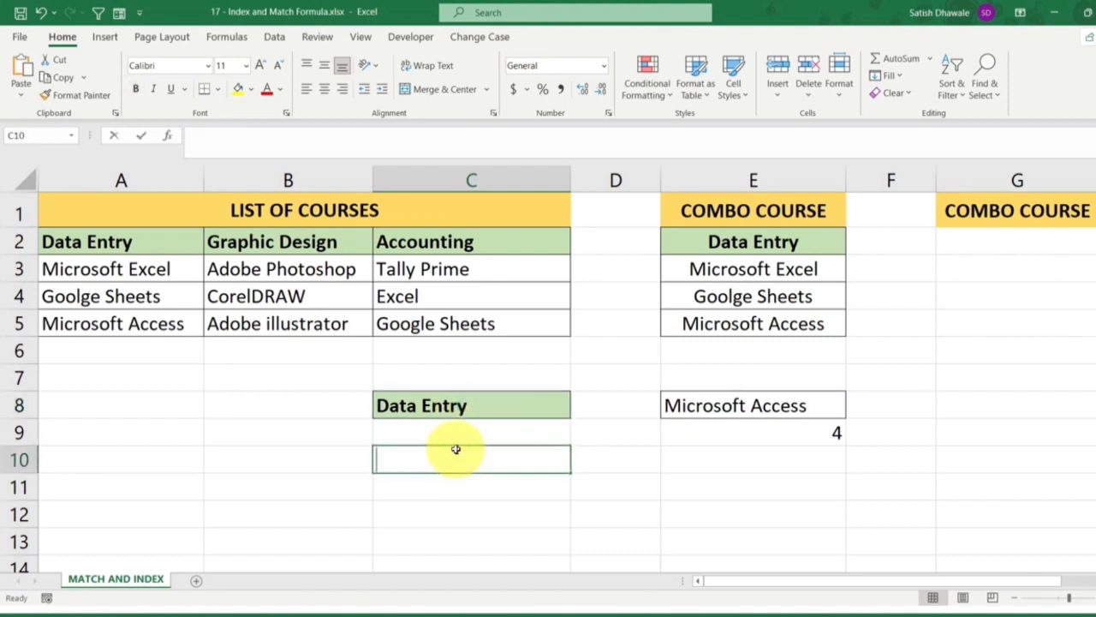
Enter =MATCH(C8,A2:C2,0) in C10 to find Data Entry's position among the A2:C2 headers
text(=MAT)
key(Tab)
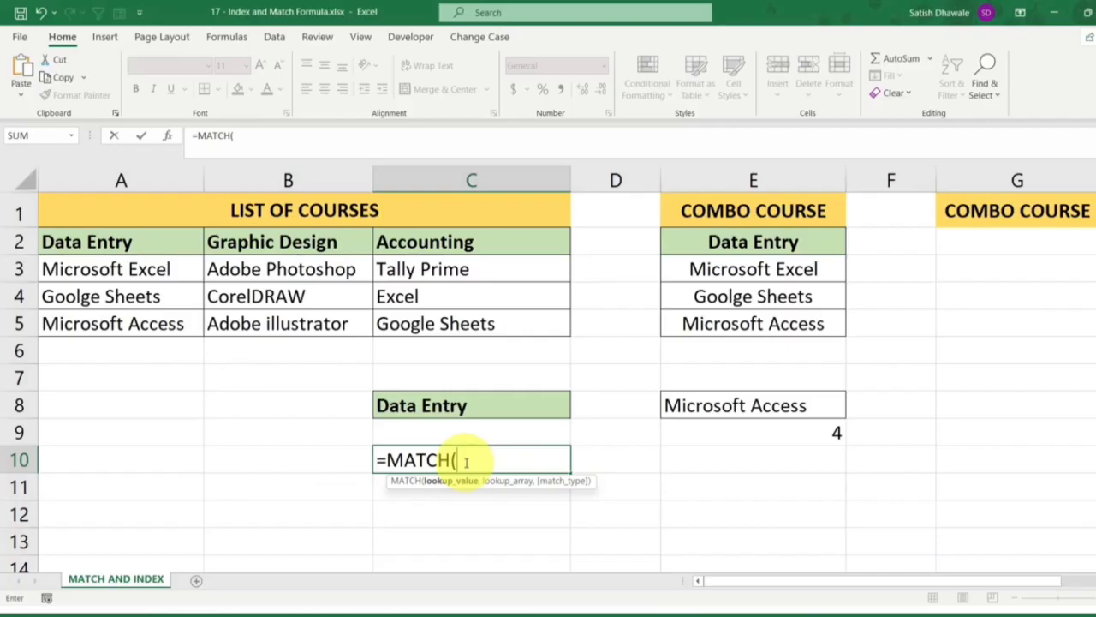
click(504, 407)
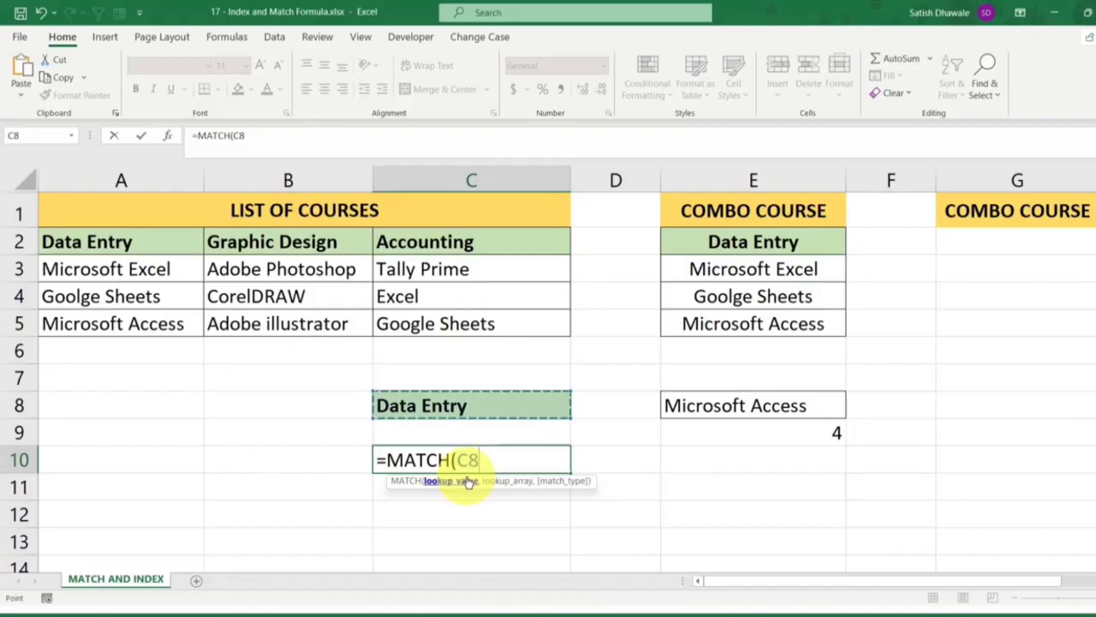
text(,)
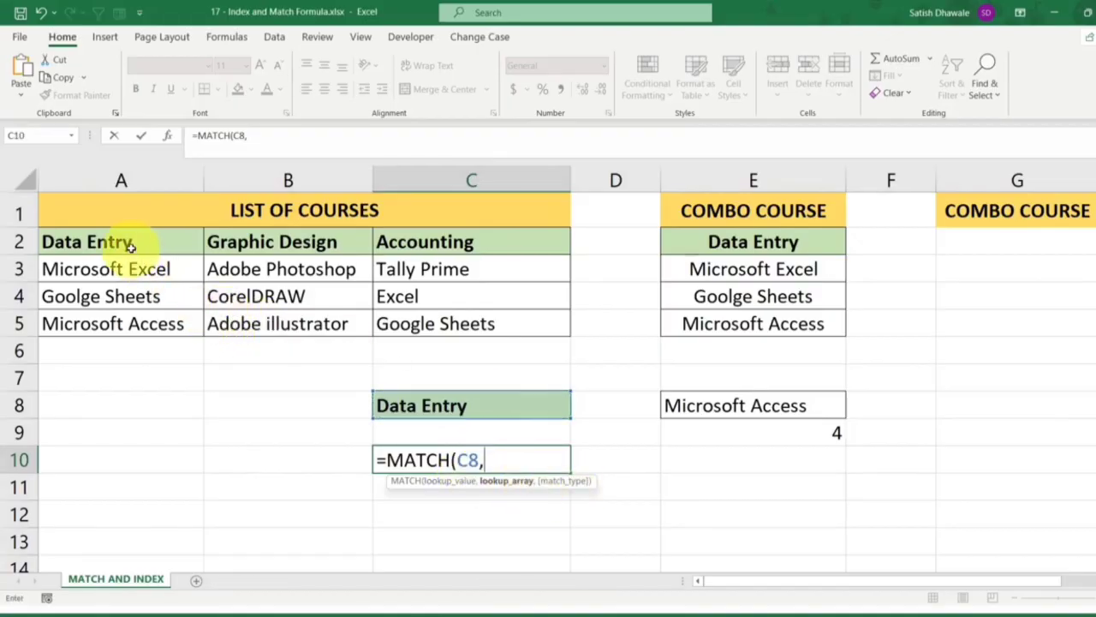
drag(130, 246, 548, 243)
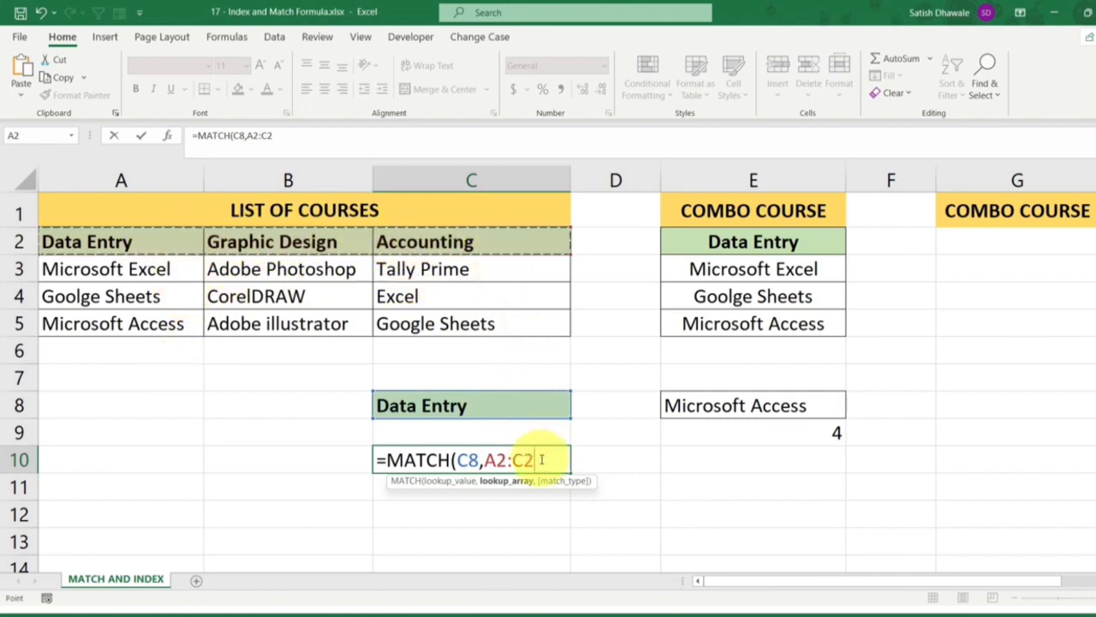
text(,)
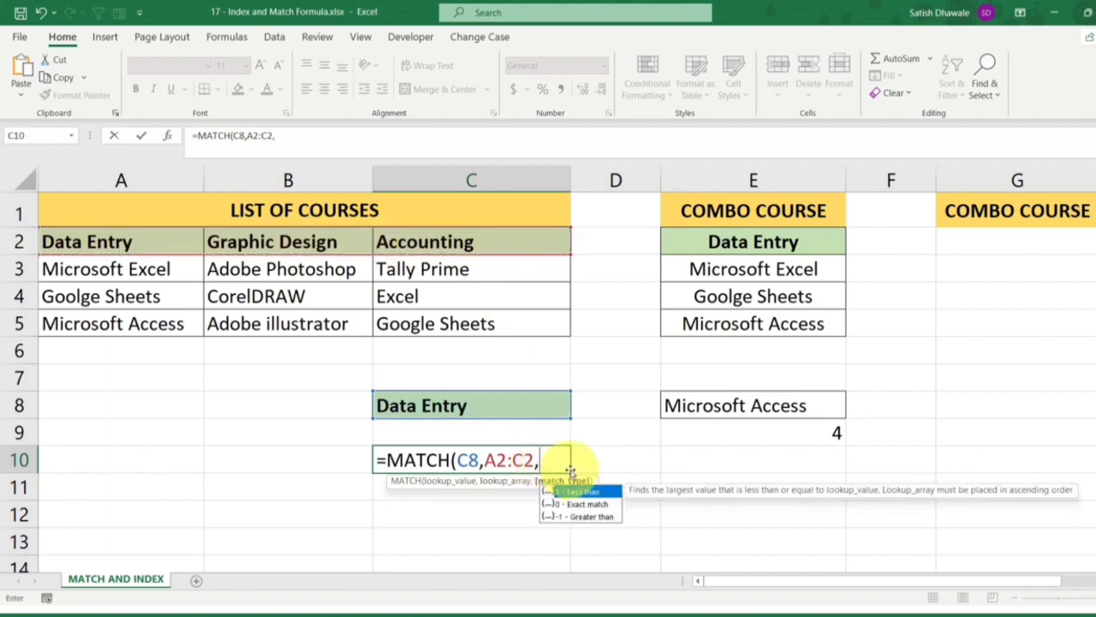
text(0)
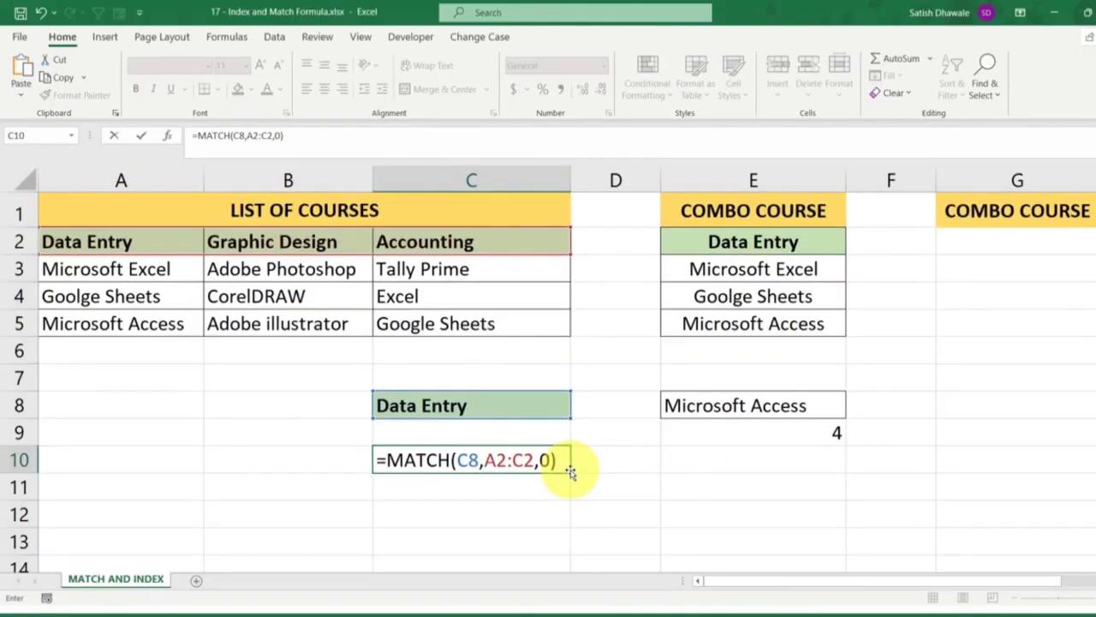
key(Return)
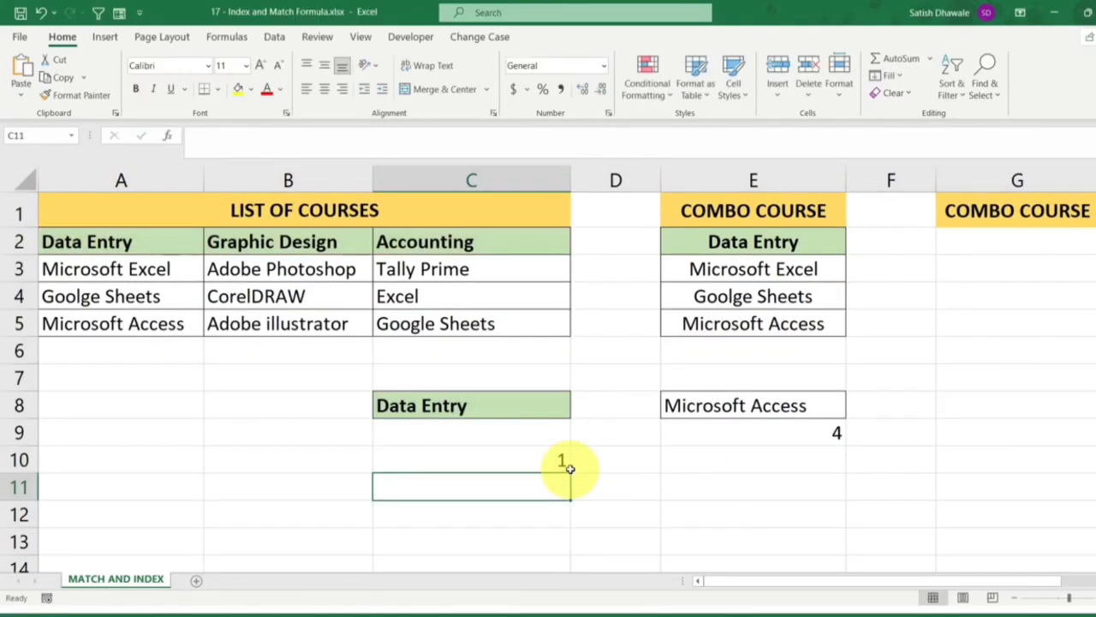
Copy the Graphic Design header from B2 into the lookup cell C8
click(532, 455)
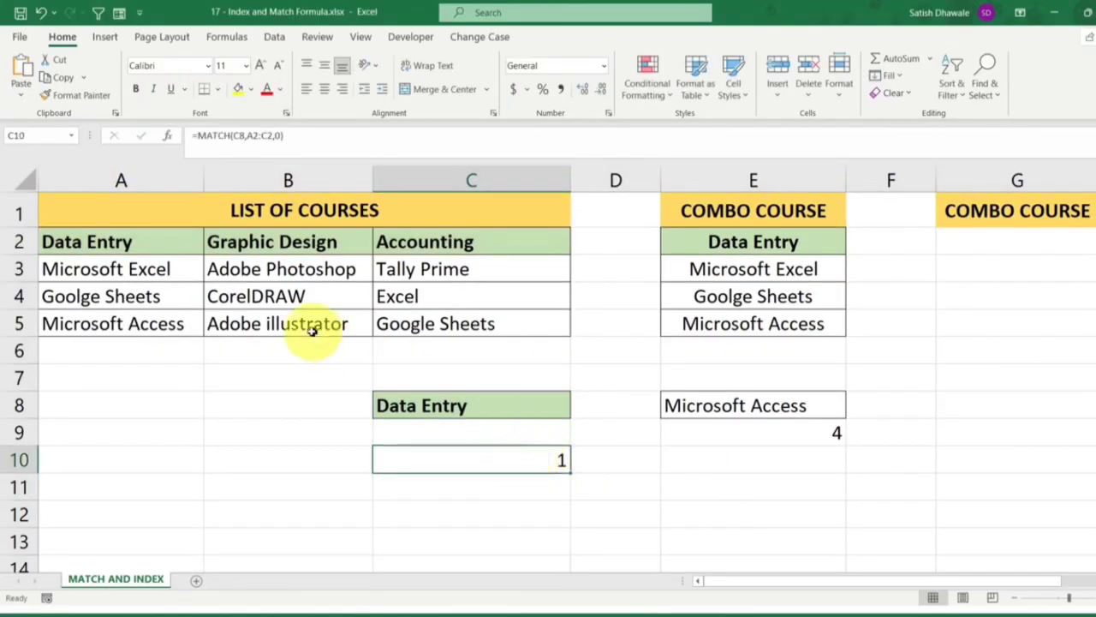
click(304, 244)
key(ctrl+c)
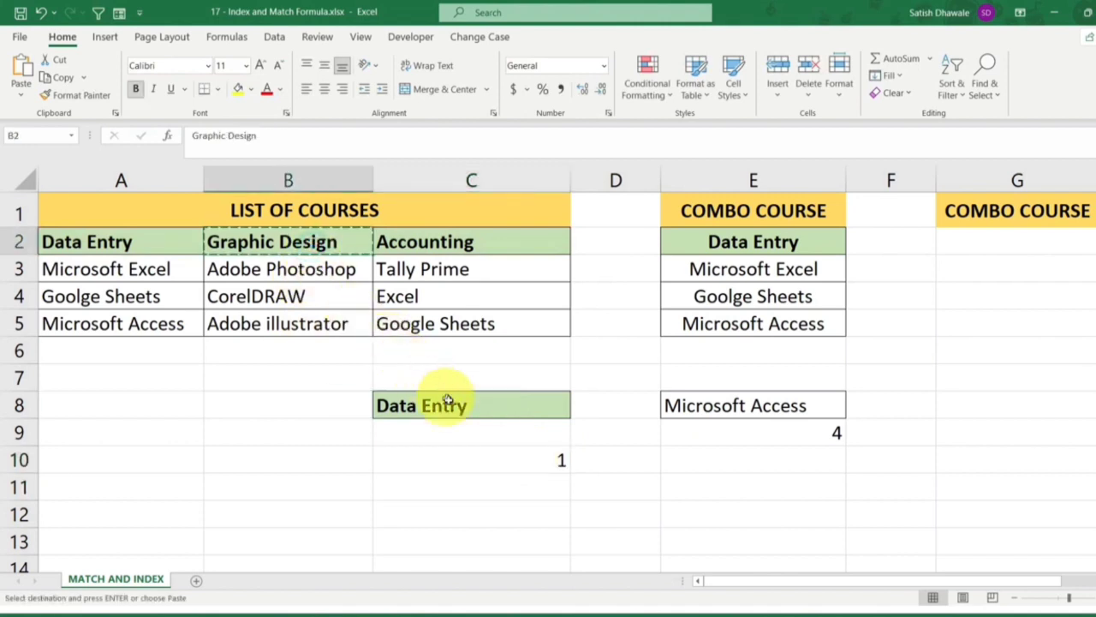
click(447, 403)
key(ctrl+v)
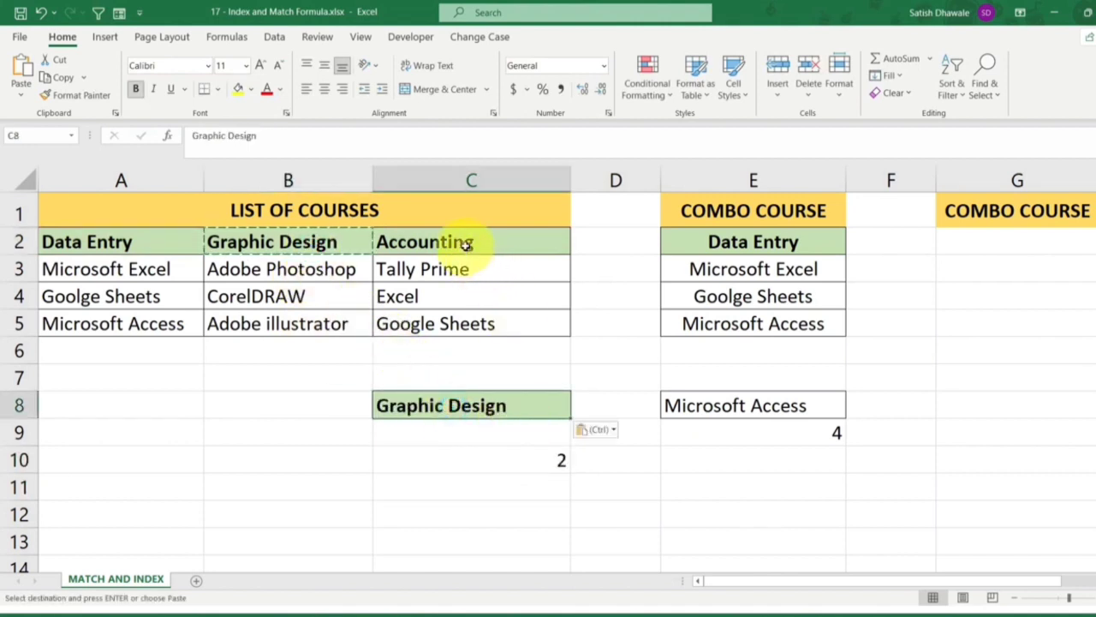
Replace C8 with the Accounting header from C2 and review the C10 MATCH formula
click(464, 240)
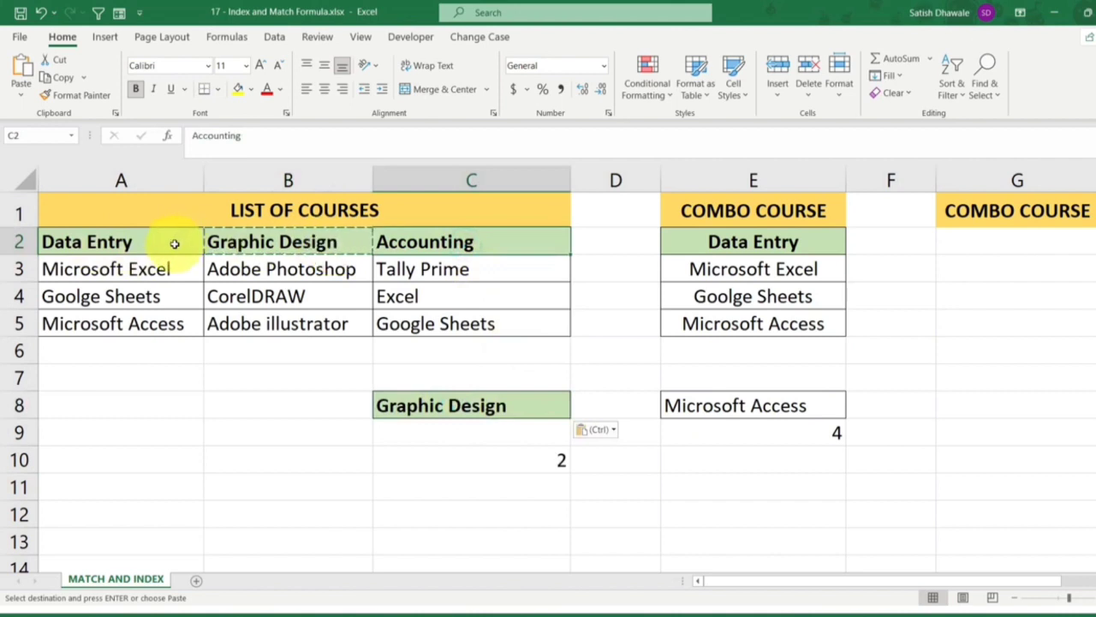
click(176, 245)
click(364, 244)
click(415, 246)
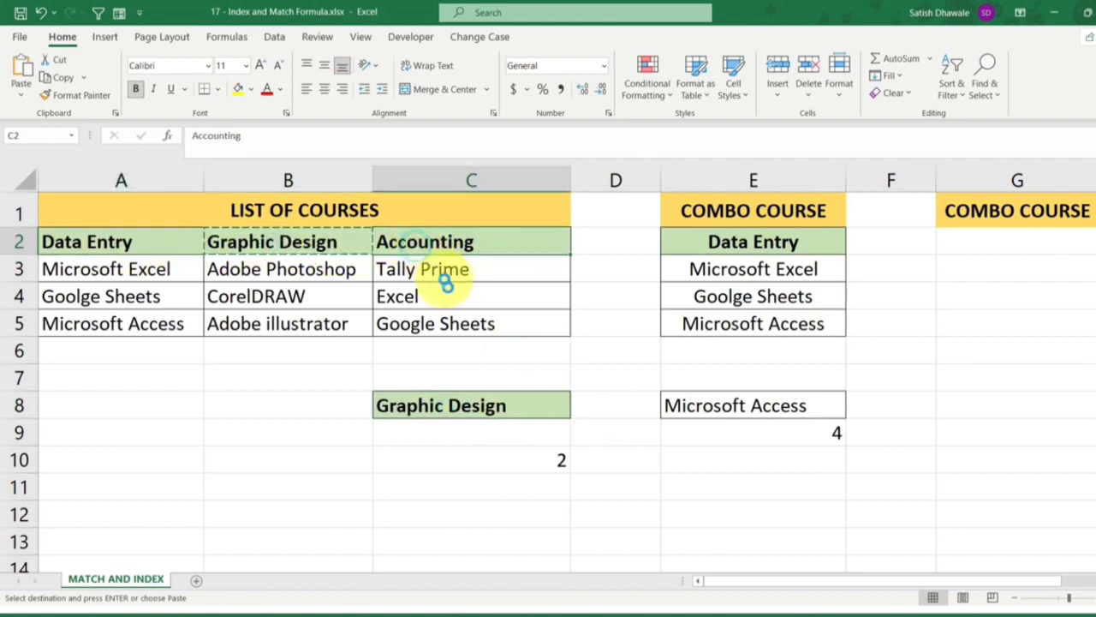
key(ctrl+c)
click(465, 404)
key(ctrl+v)
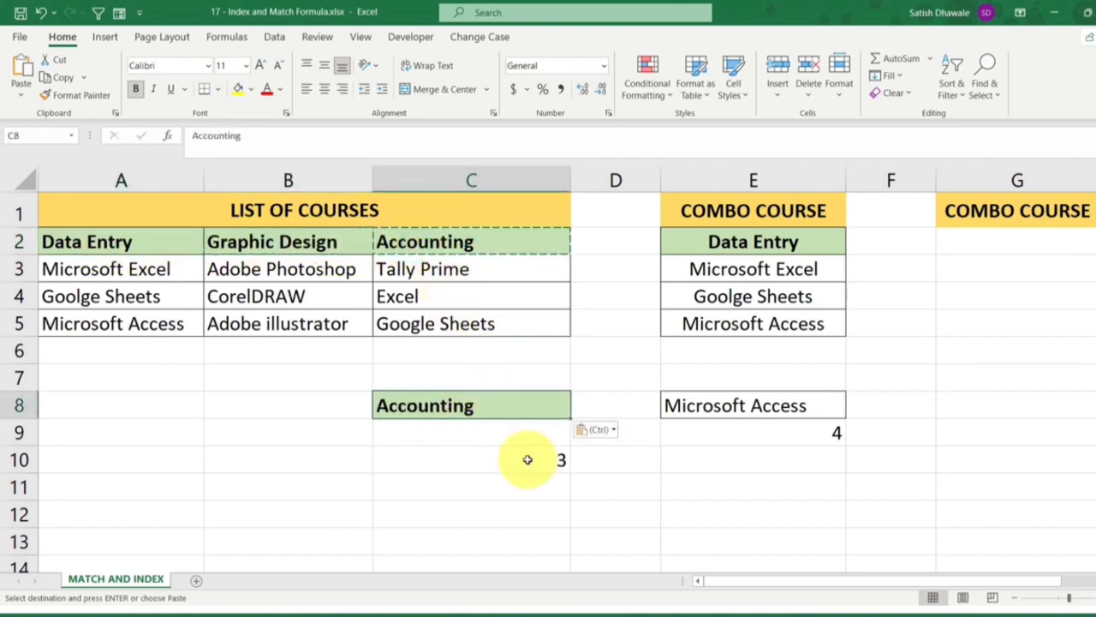
double_click(525, 459)
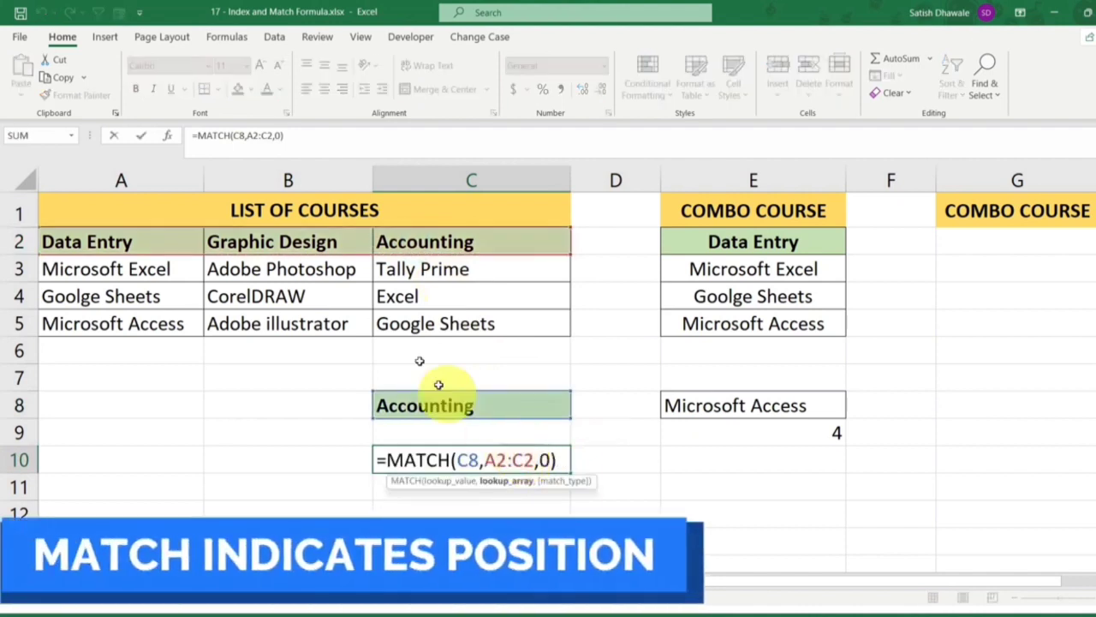
key(Escape)
click(800, 428)
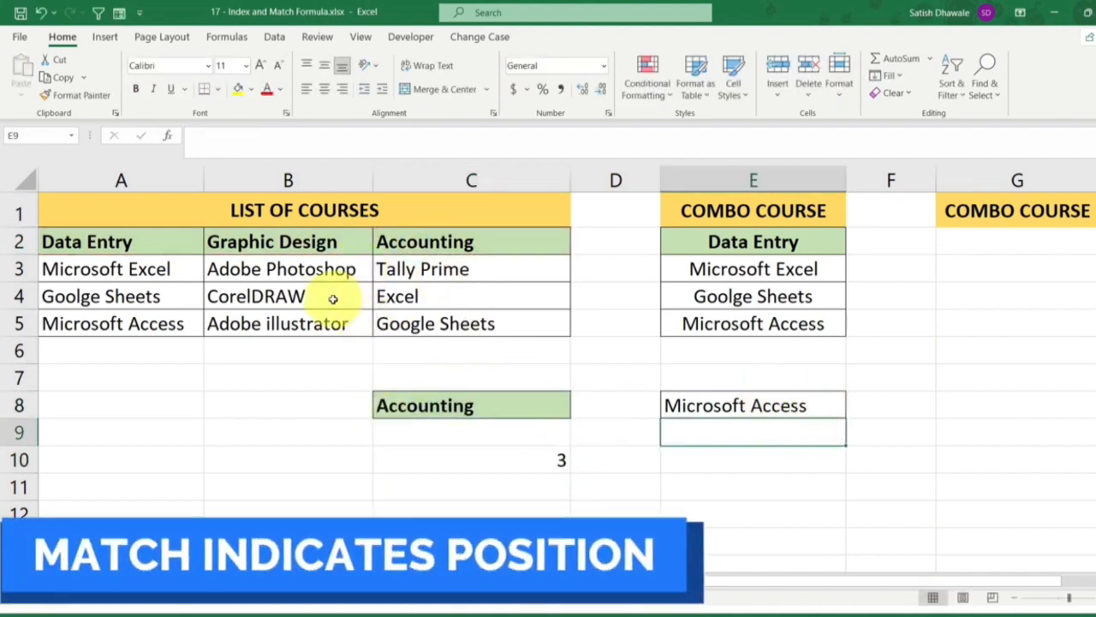
drag(93, 225, 98, 299)
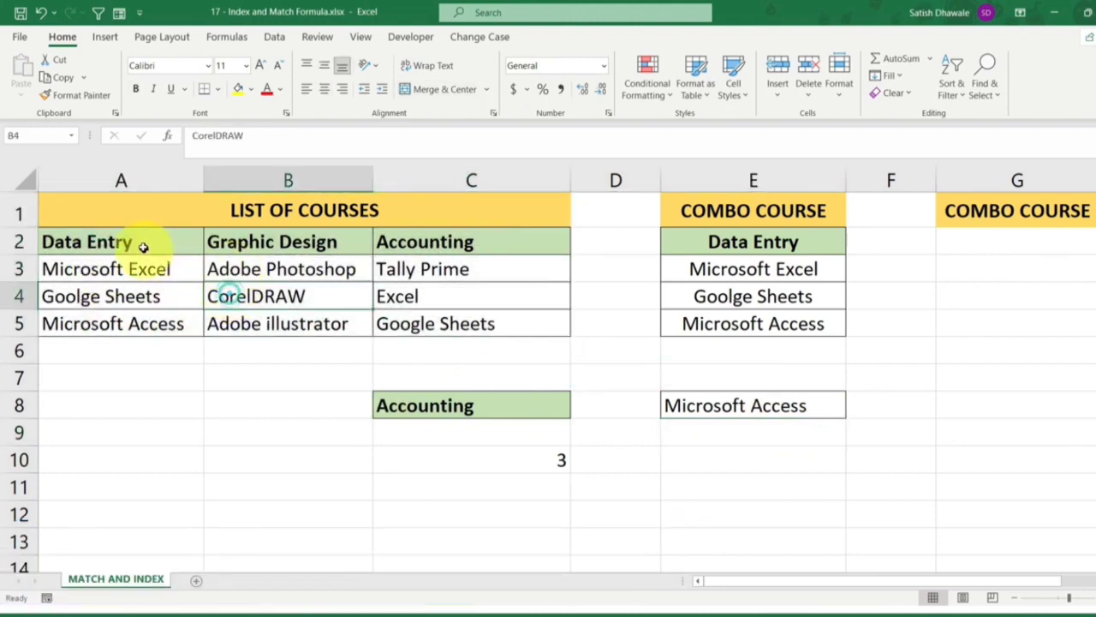
drag(142, 245, 134, 318)
drag(257, 251, 272, 326)
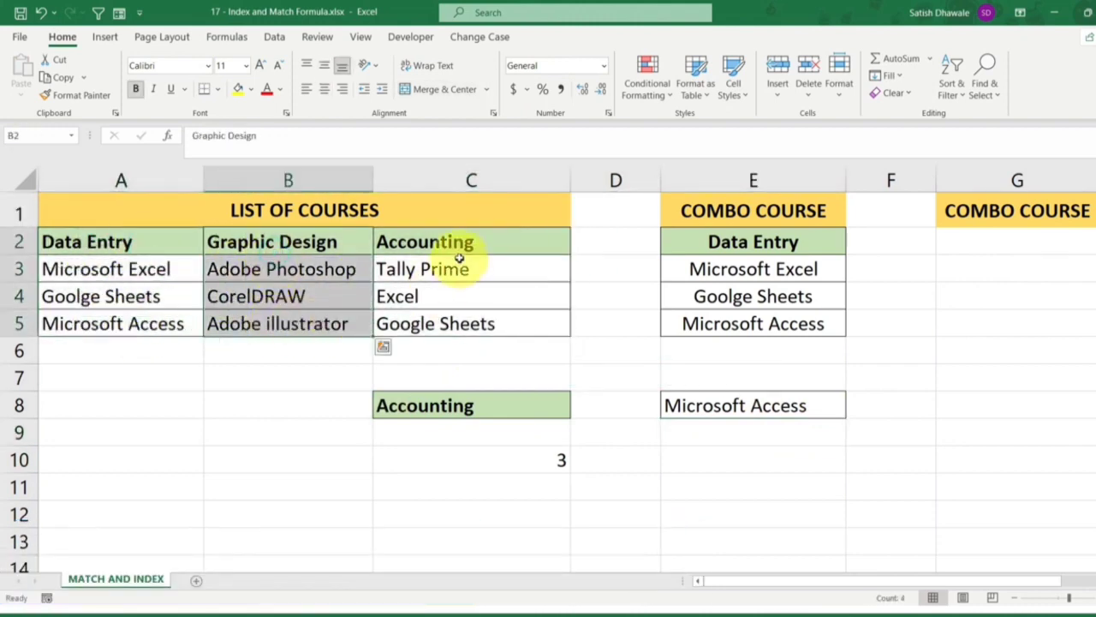
drag(459, 245, 452, 321)
drag(181, 244, 176, 312)
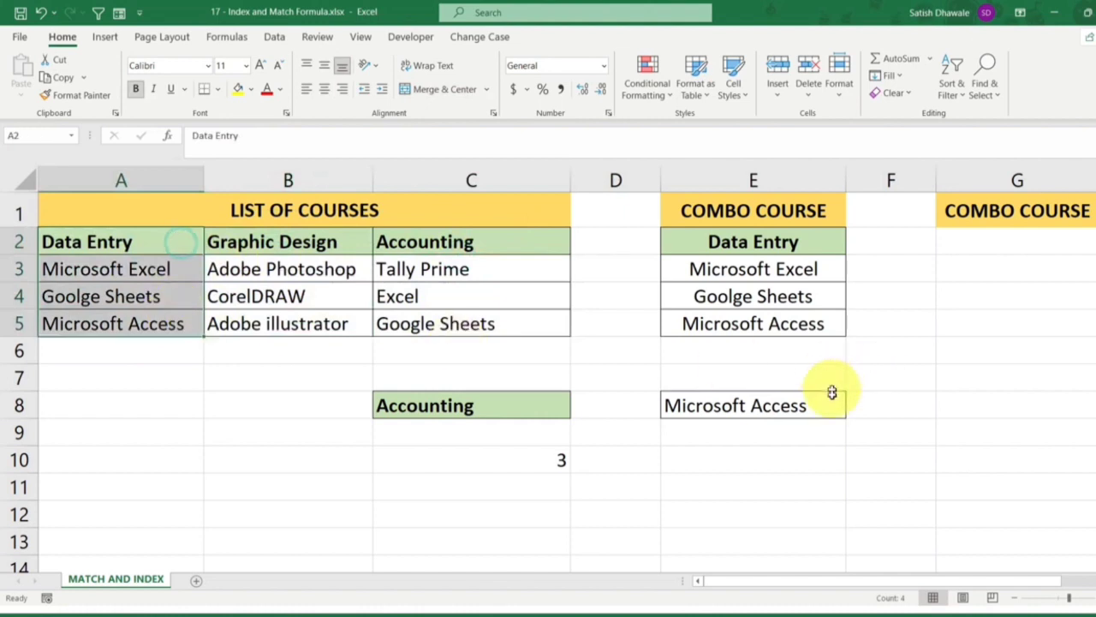
click(808, 409)
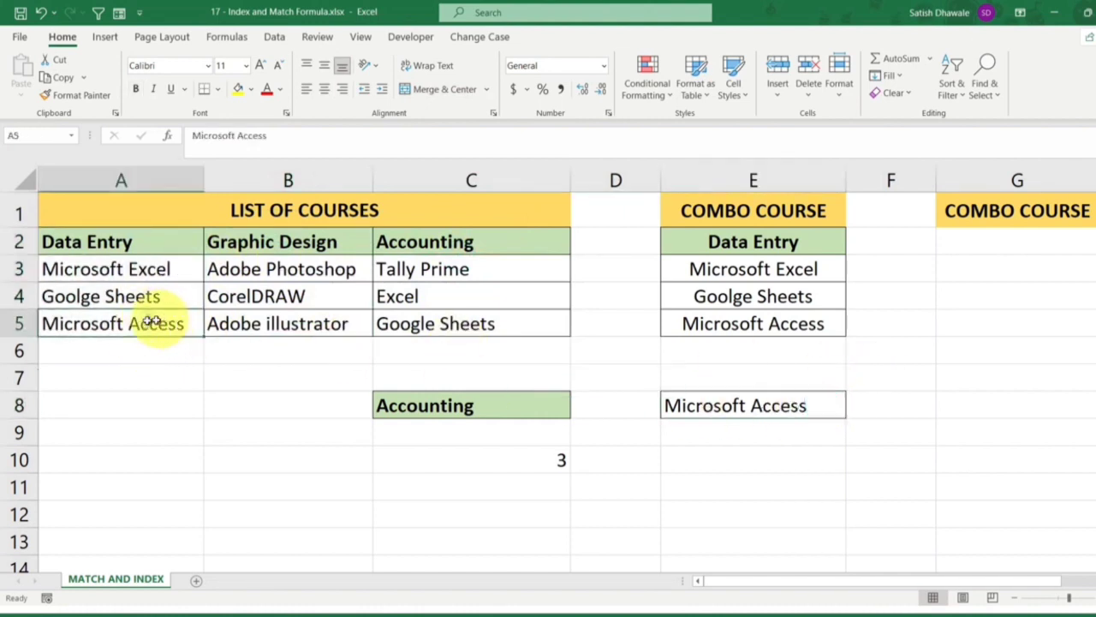
click(761, 439)
Enter =MATCH(E8,A2:A5,0) in E10 to locate Microsoft Access in the Data Entry column
click(763, 452)
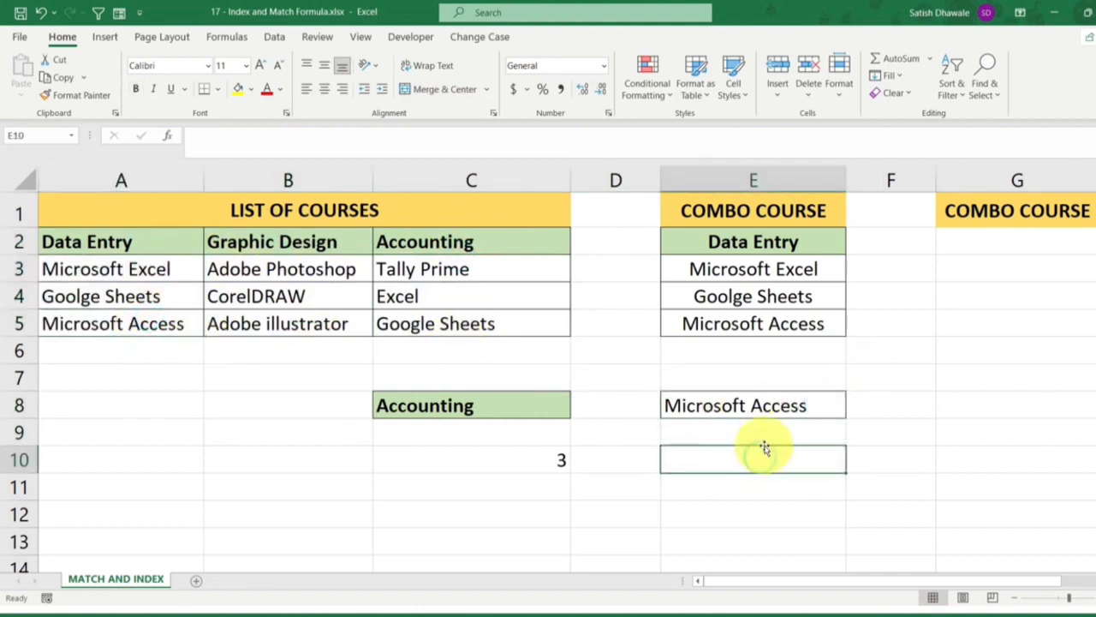
text(=MAT)
key(Tab)
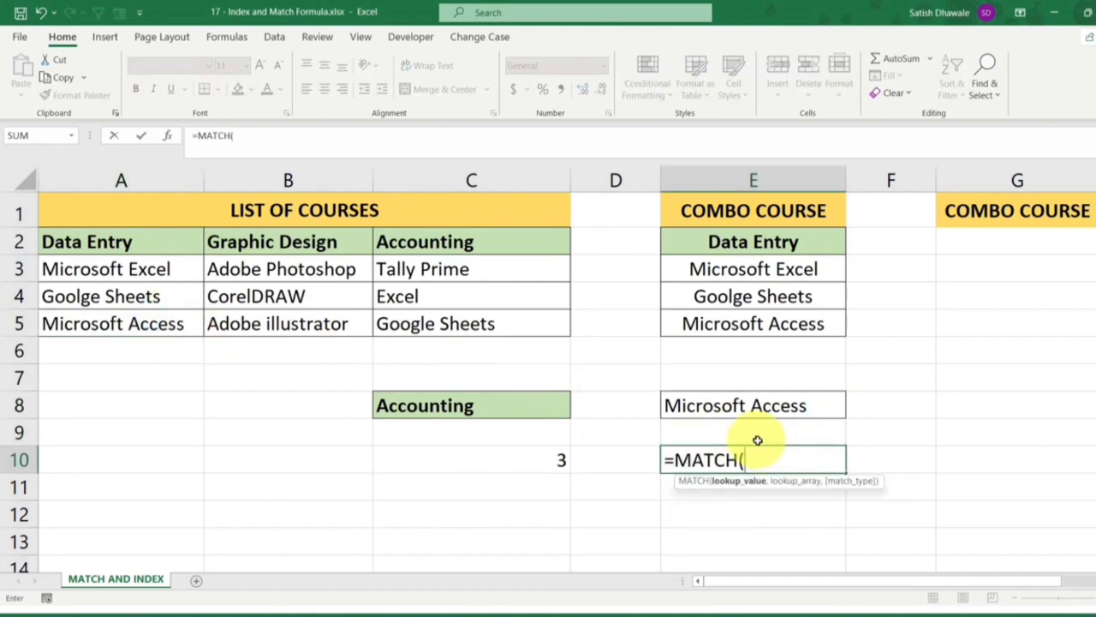
click(745, 405)
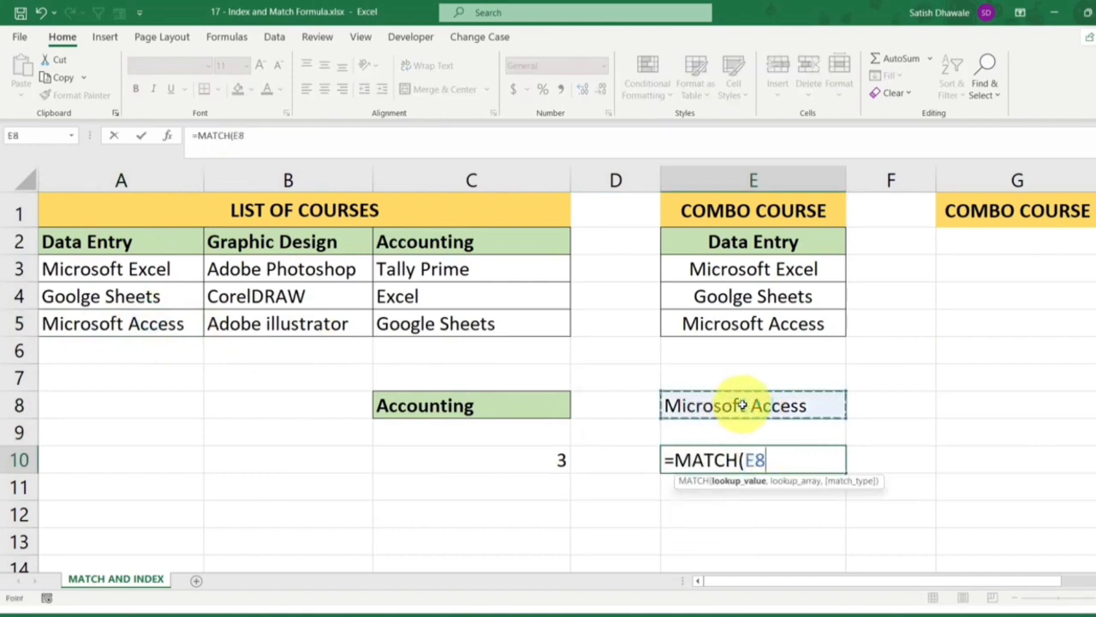
text(,)
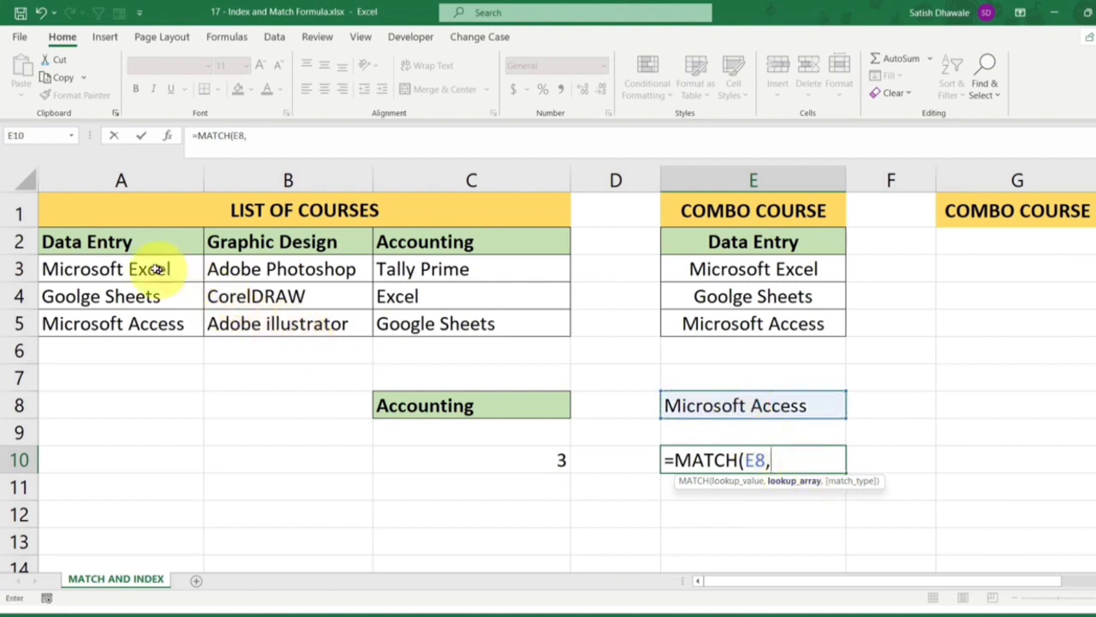
drag(144, 249, 134, 326)
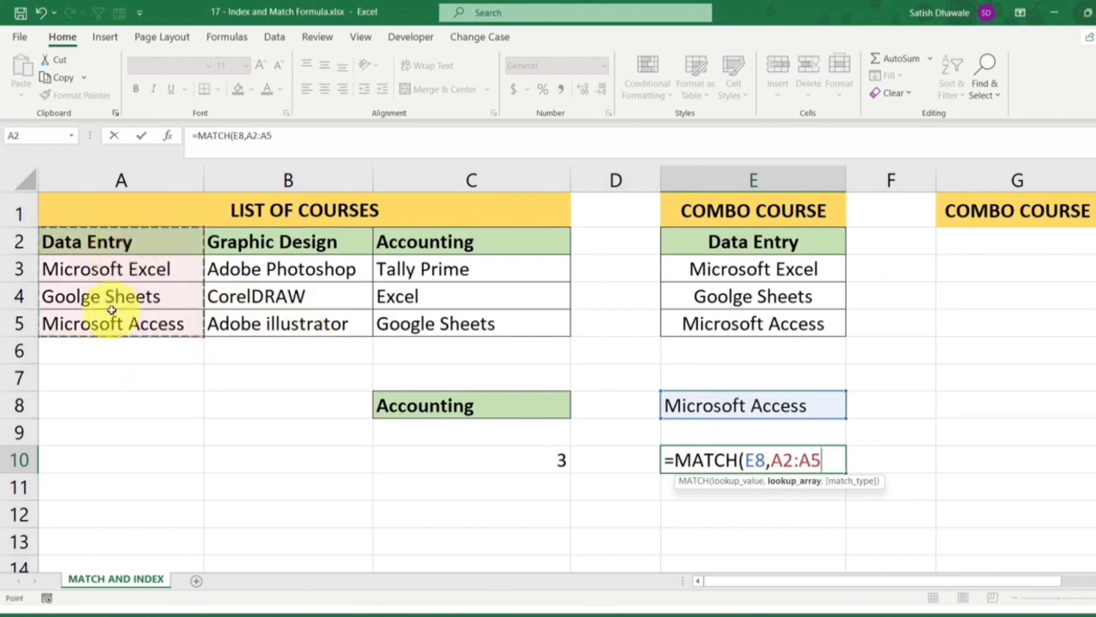
text(,0)
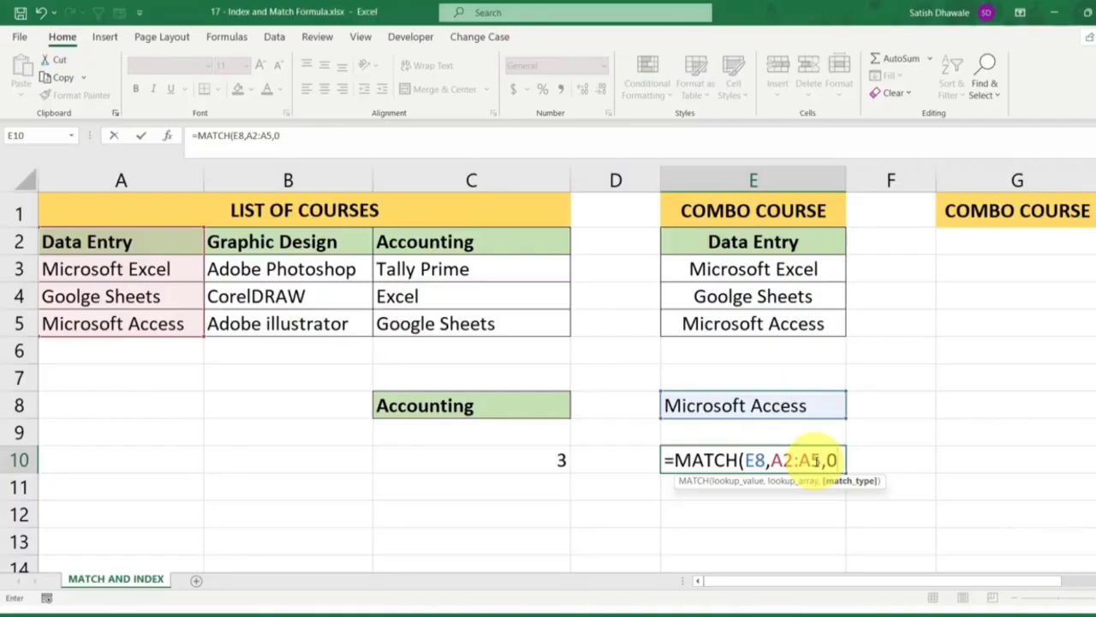
text())
key(Return)
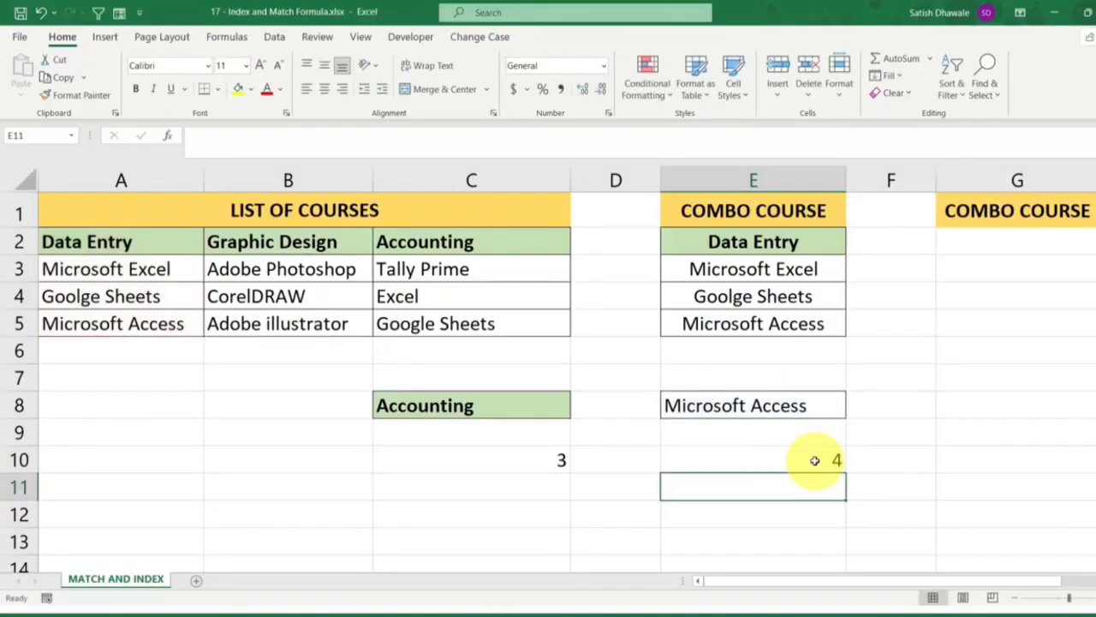
Copy Goolge Sheets from A4 into the lookup cell E8
click(786, 406)
click(181, 322)
click(154, 295)
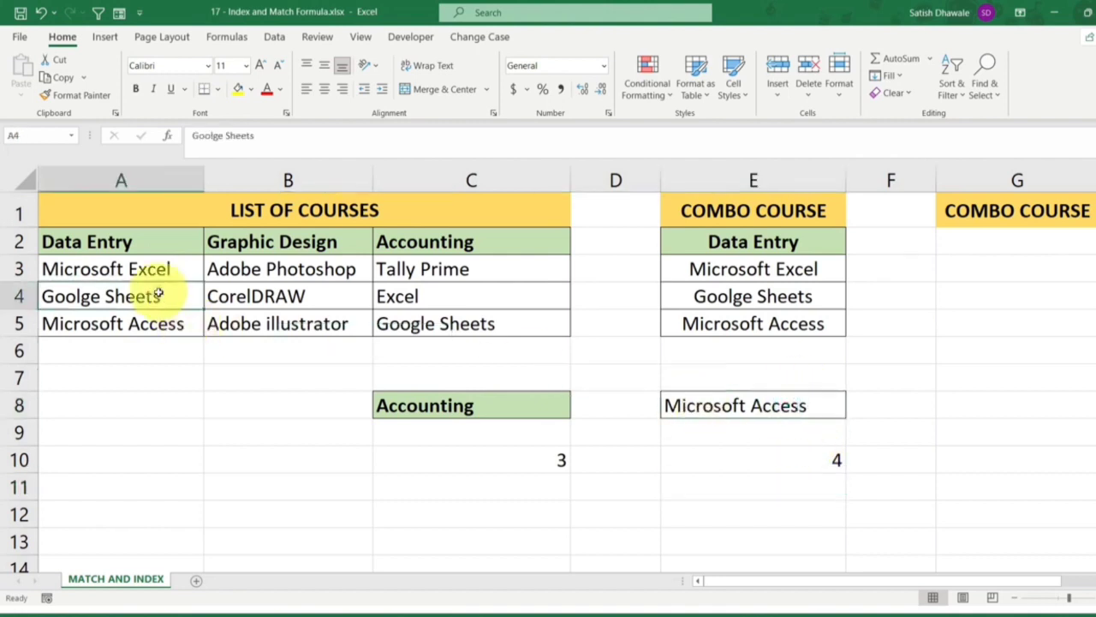
key(ctrl+c)
click(707, 406)
key(ctrl+v)
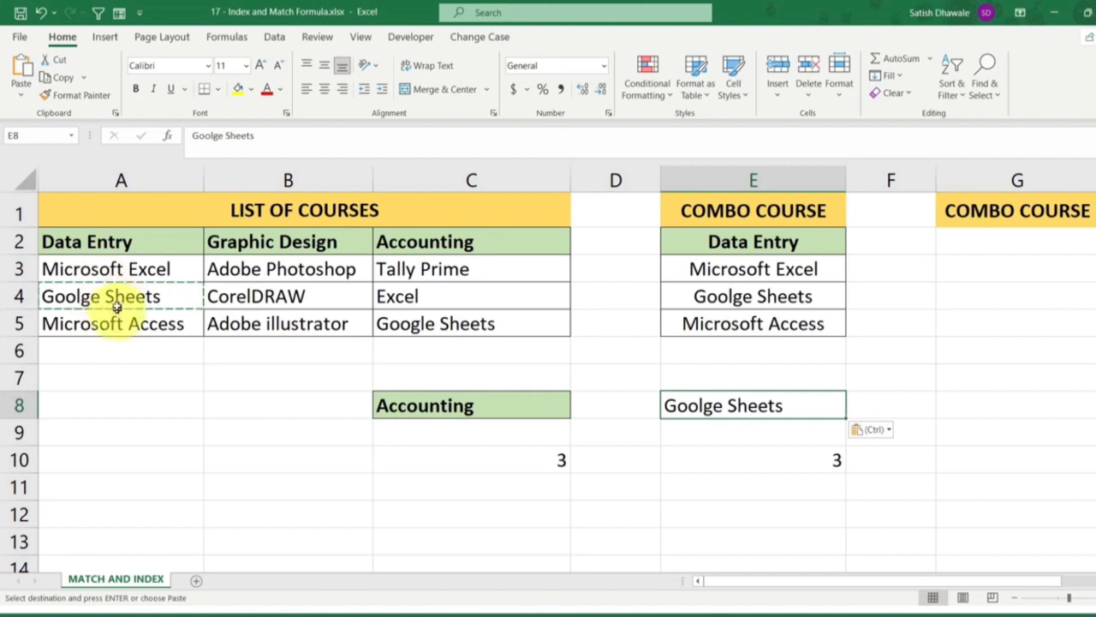
Replace E8 with Microsoft Excel from A3 and check that E10 now returns 2
click(117, 272)
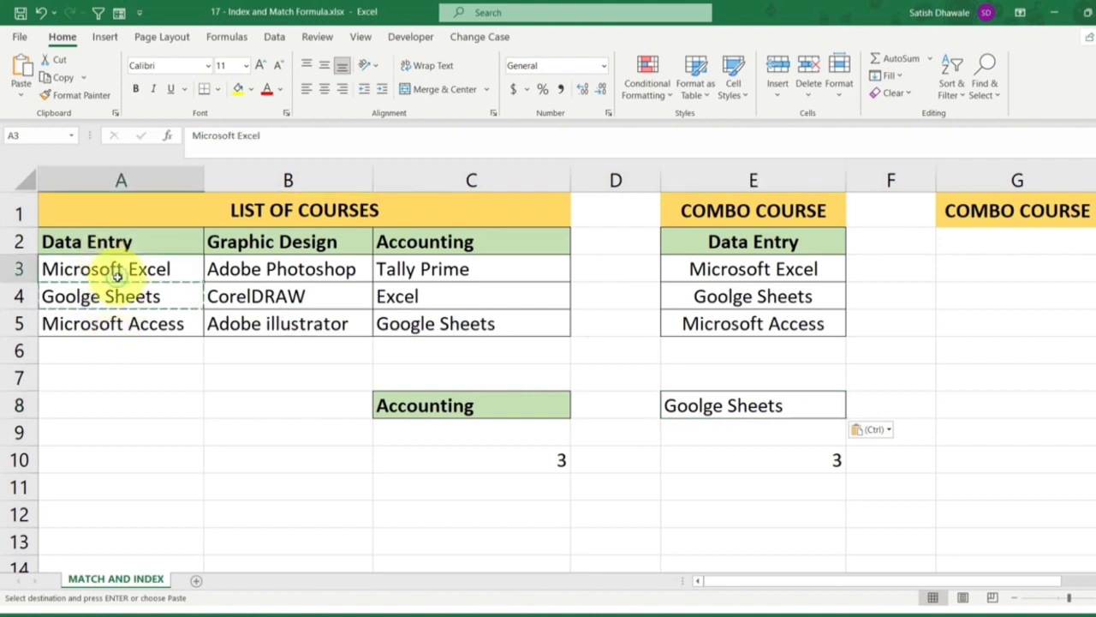
click(748, 406)
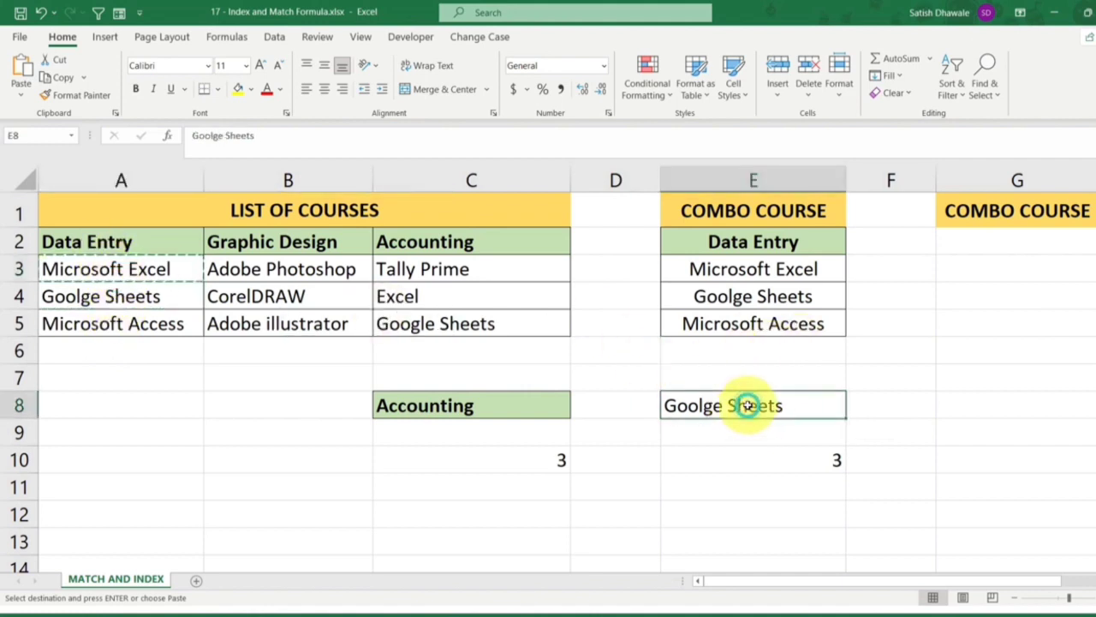
key(ctrl+v)
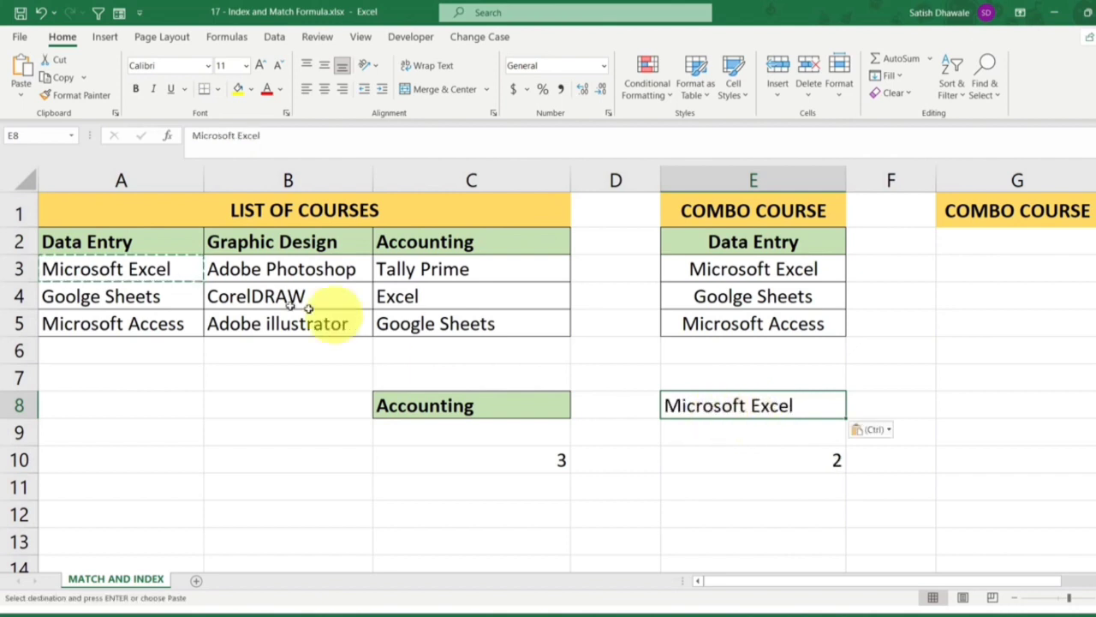
click(137, 244)
click(141, 270)
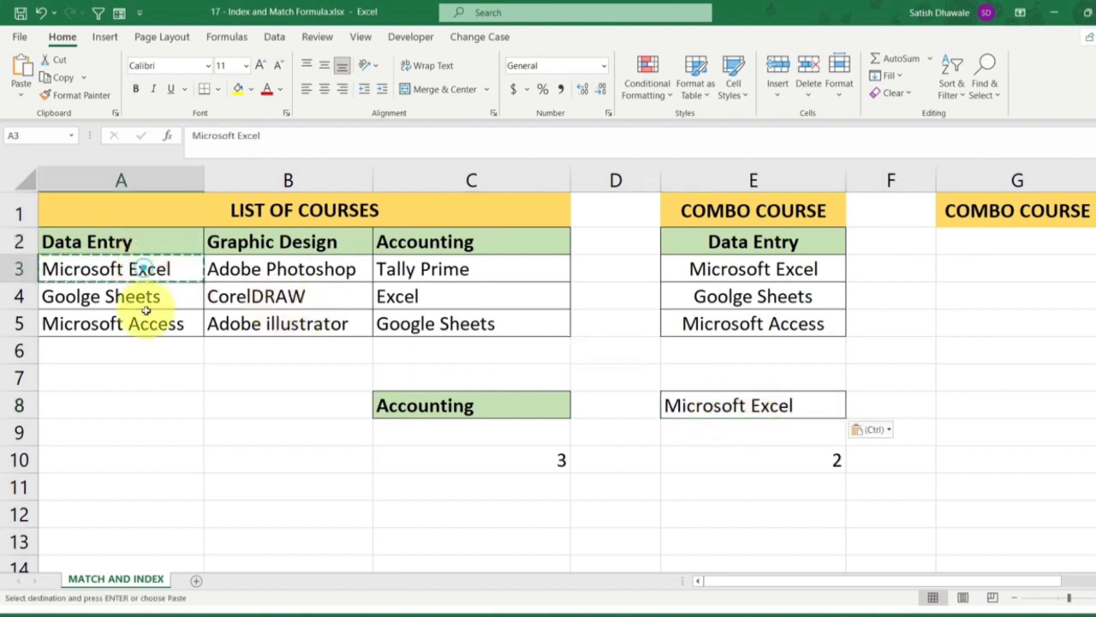
click(151, 324)
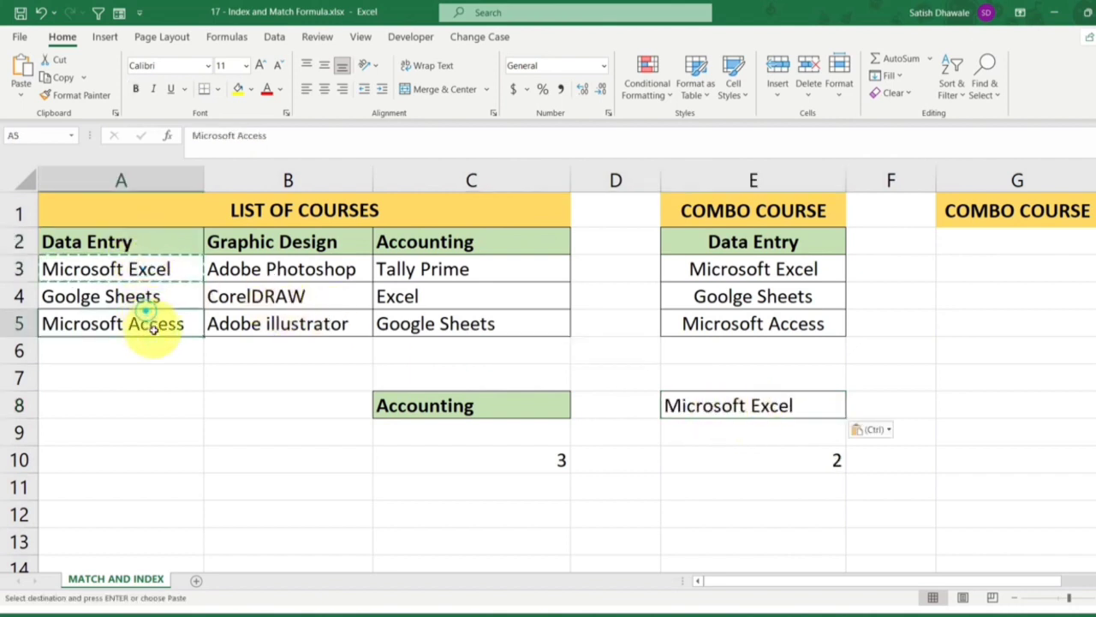
click(763, 464)
double_click(763, 462)
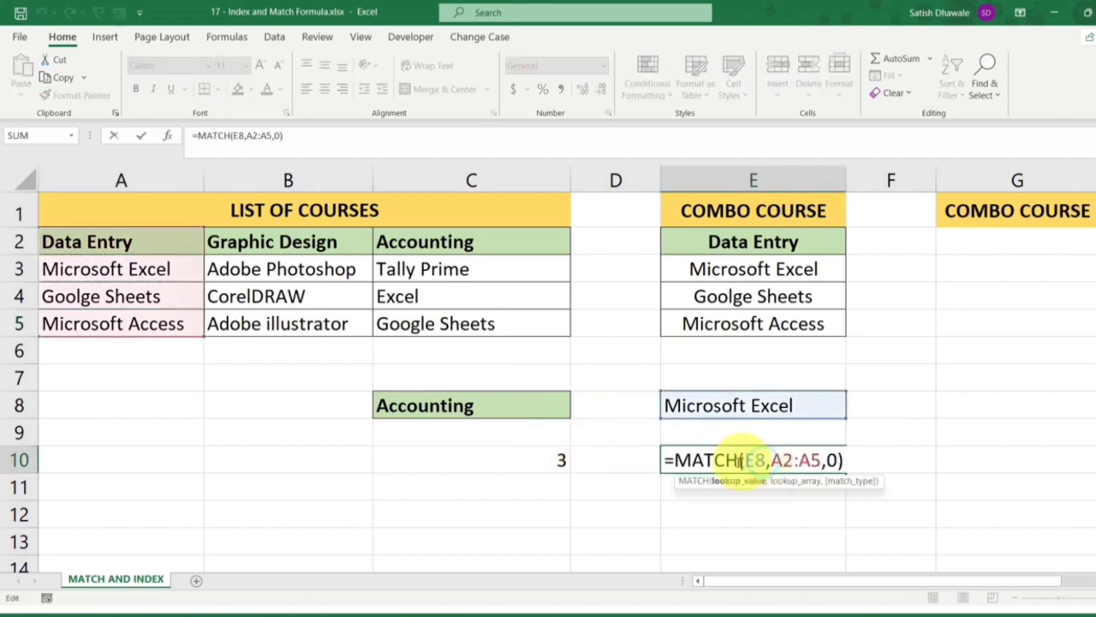
key(Return)
double_click(535, 457)
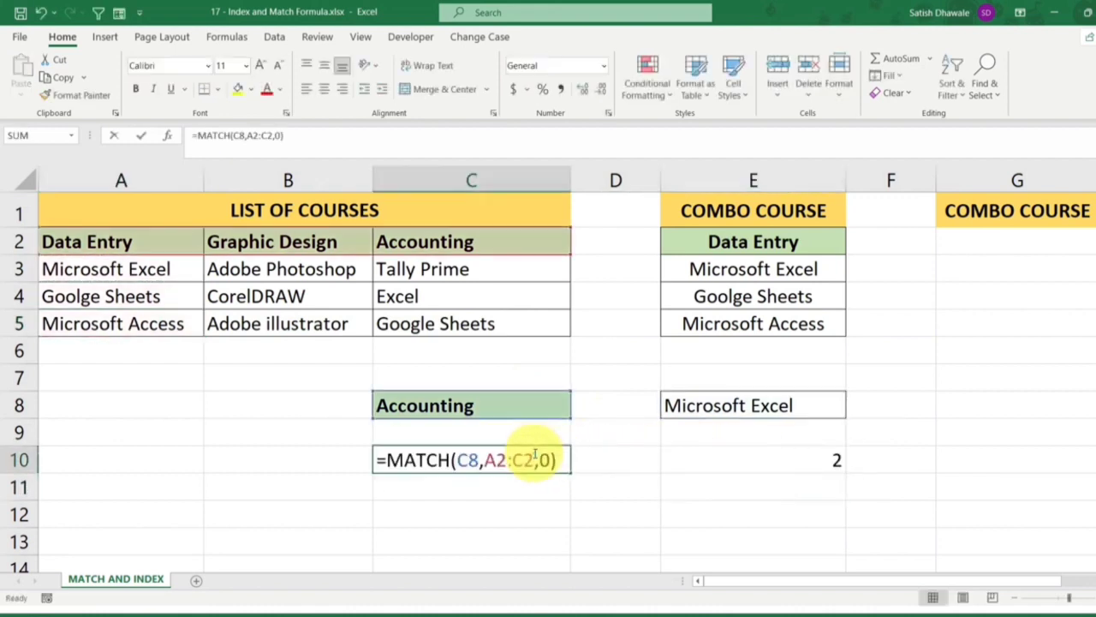
key(Return)
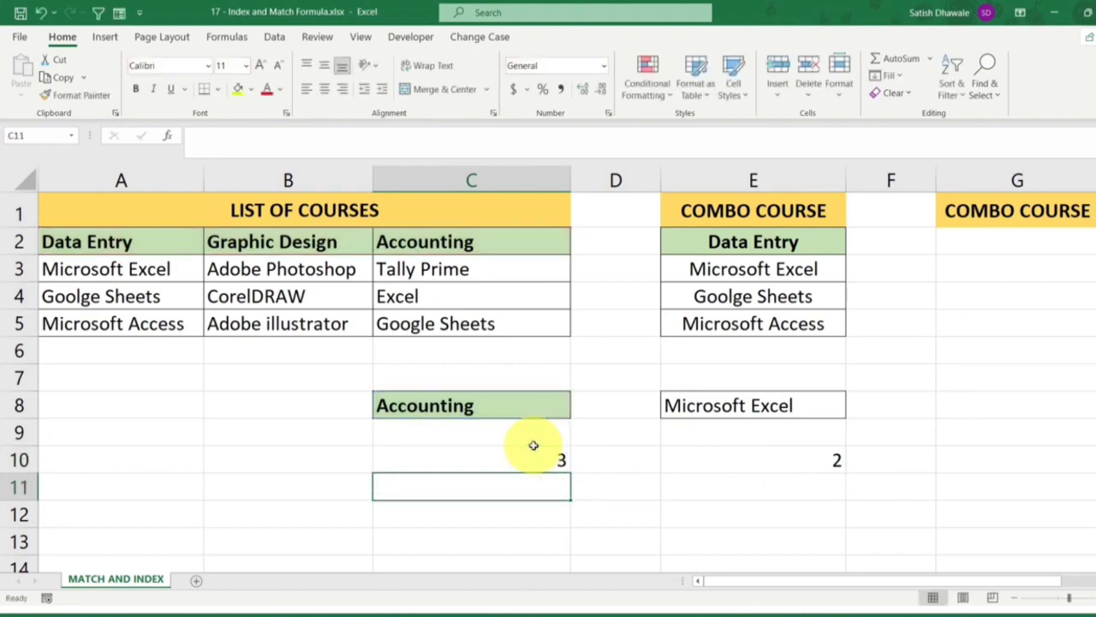
click(526, 462)
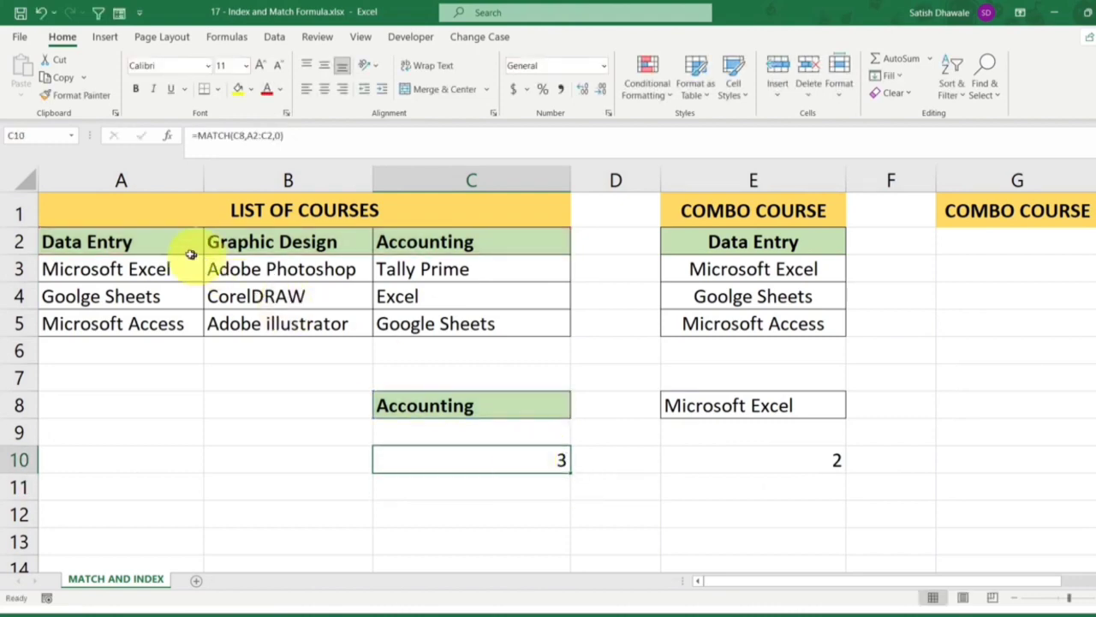
drag(167, 245, 452, 242)
click(455, 428)
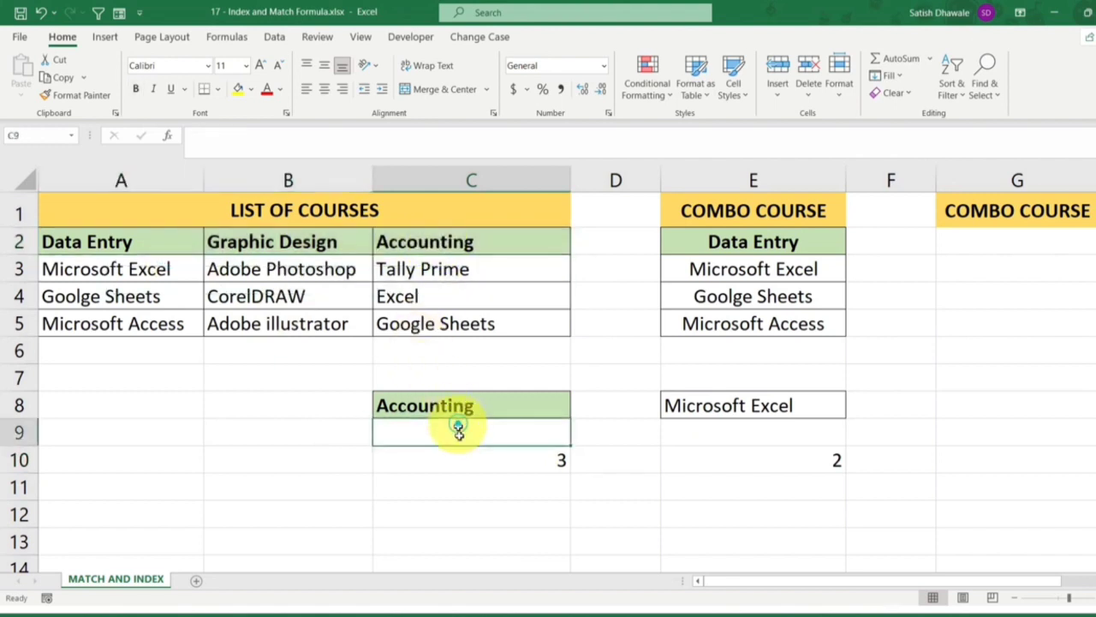
click(461, 469)
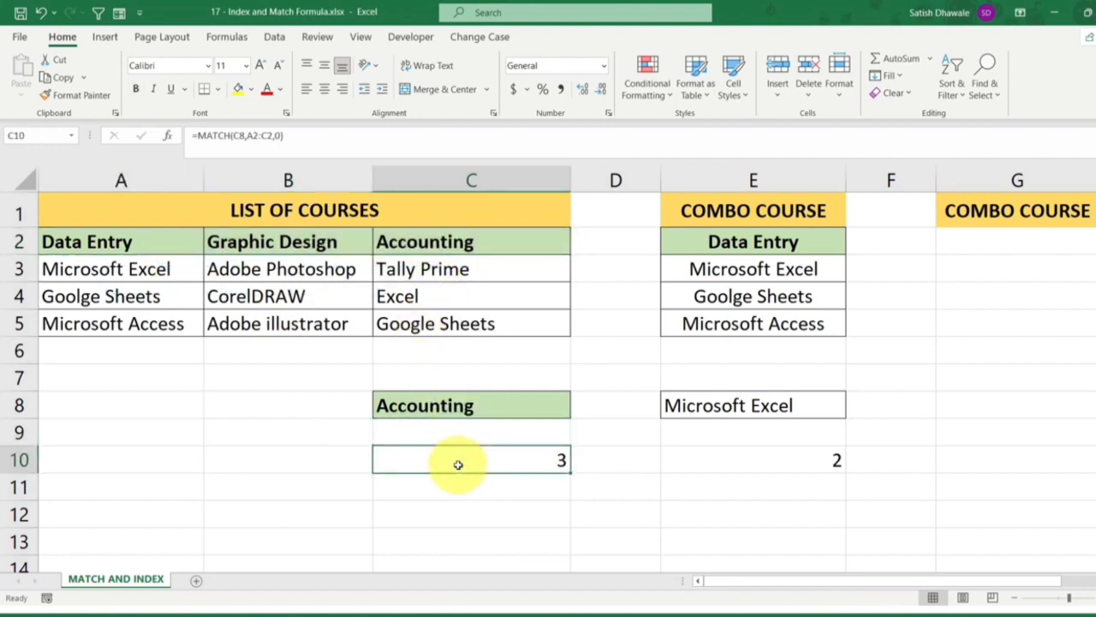
Copy the course table A2:C5 and paste it at B13
drag(154, 248, 403, 336)
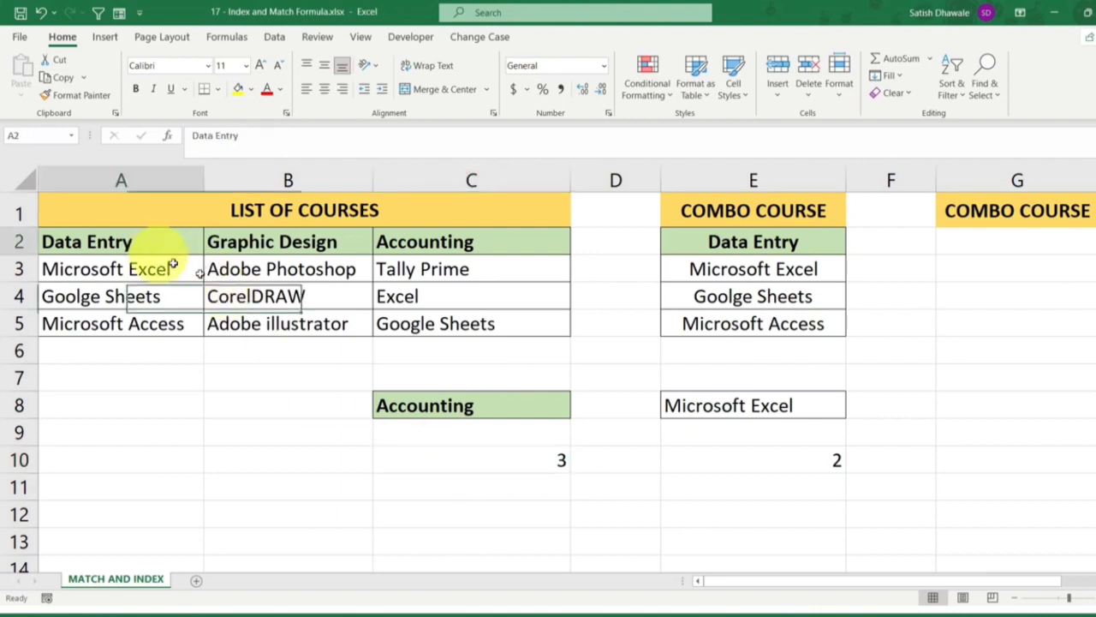
key(ctrl+c)
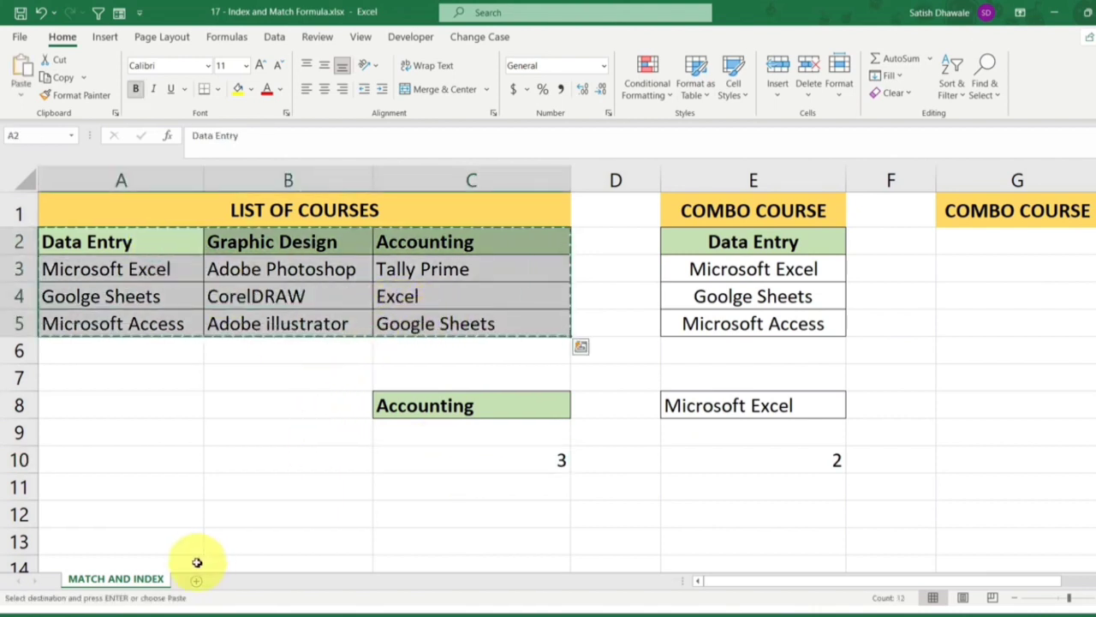
scroll(196, 489, down, 2)
click(239, 371)
key(ctrl+v)
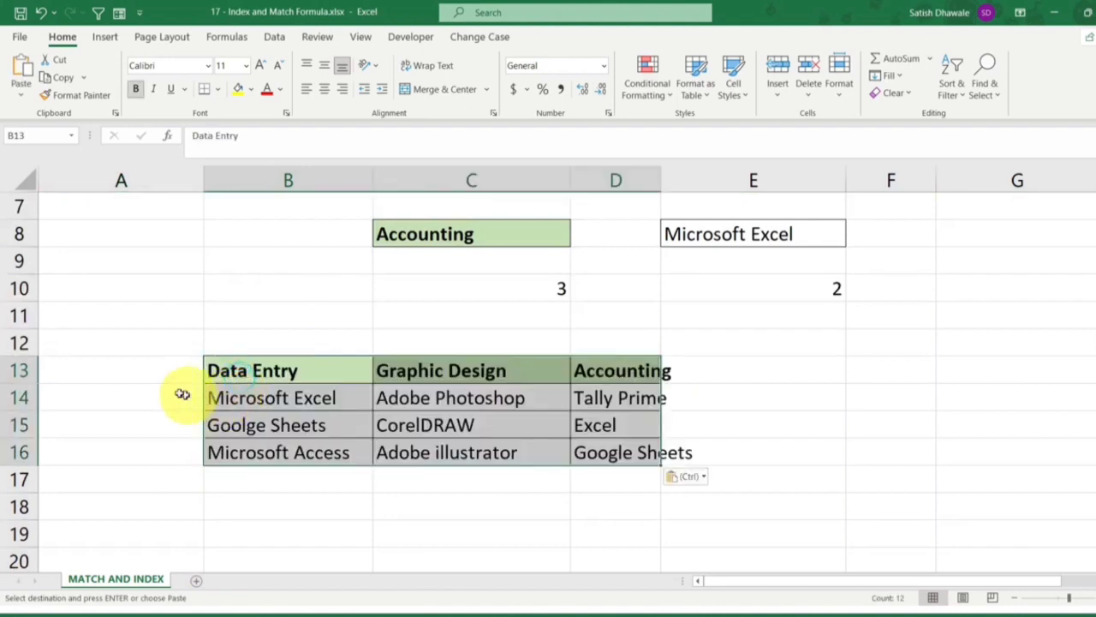
Label A13 as FACULTY, replacing a mistyped first entry
click(166, 375)
text(tl)
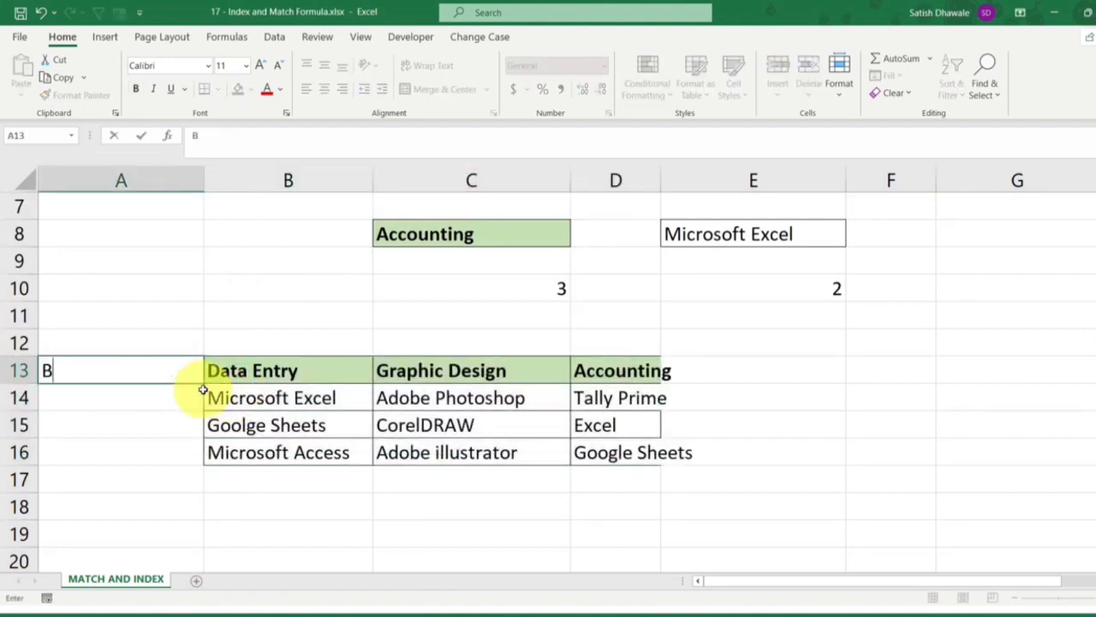
text(E)
key(Return)
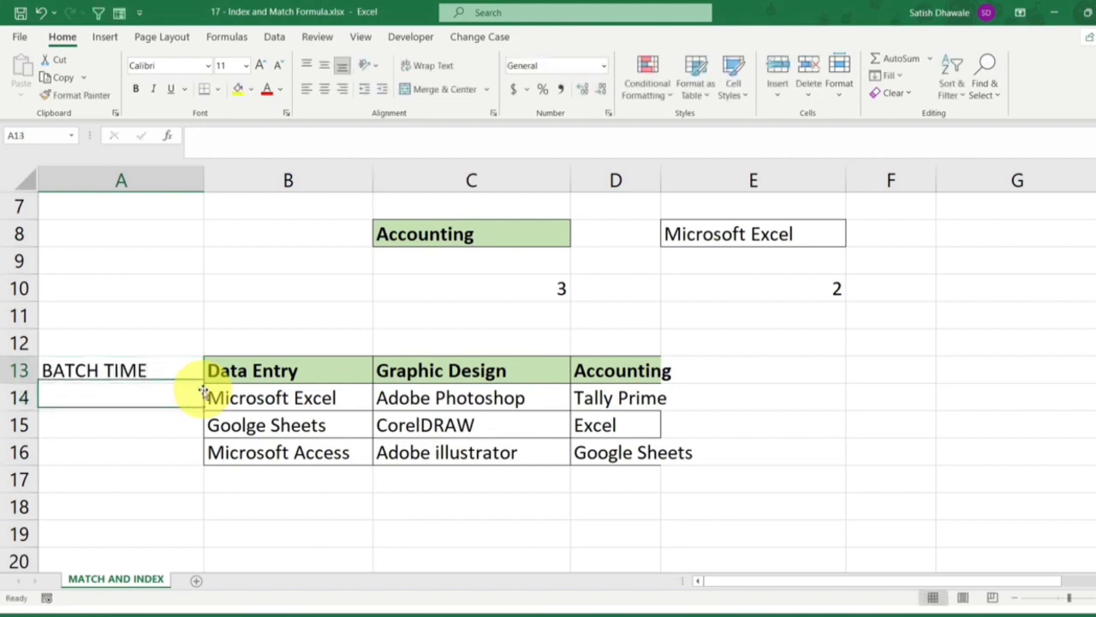
key(Up)
key(Delete)
text(FACULT)
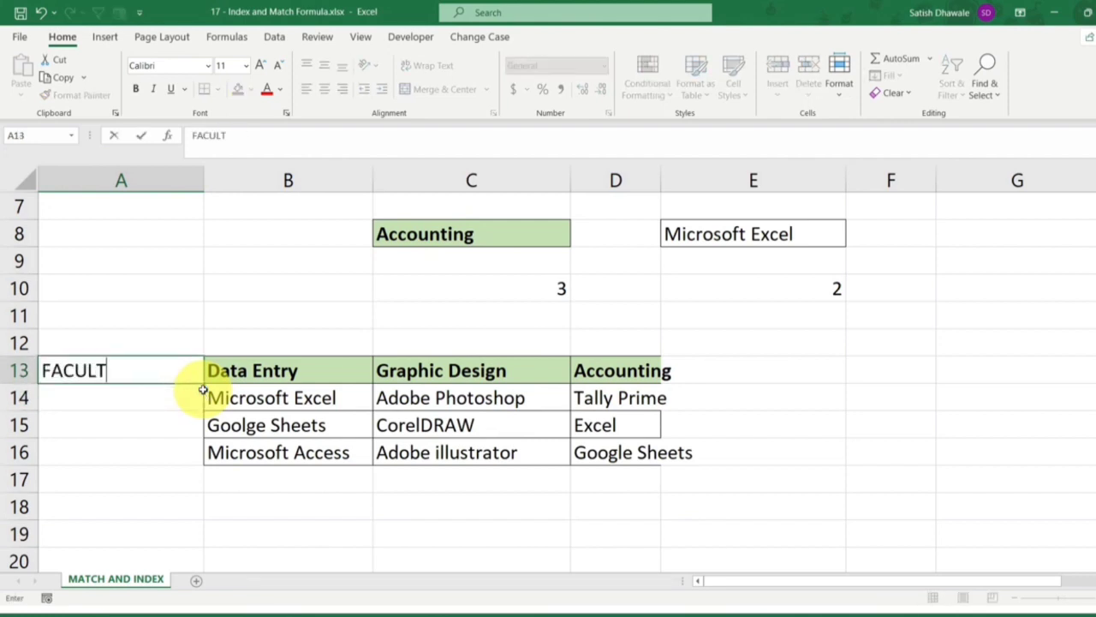
text(Y)
key(Return)
Enter the three faculty names down A14:A16
text(AJ)
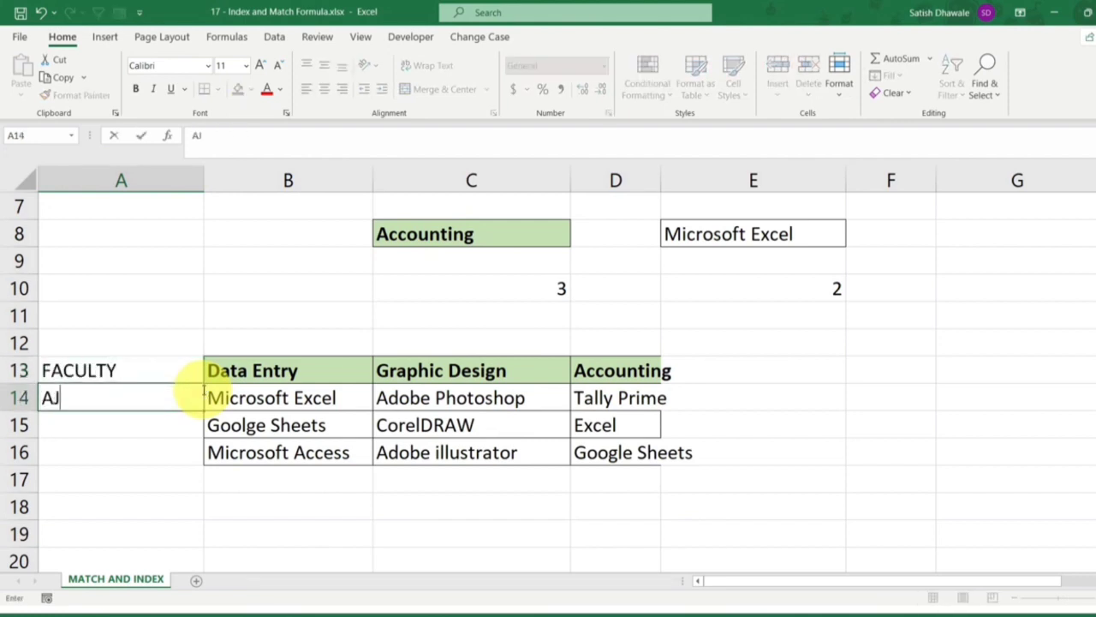
key(Return)
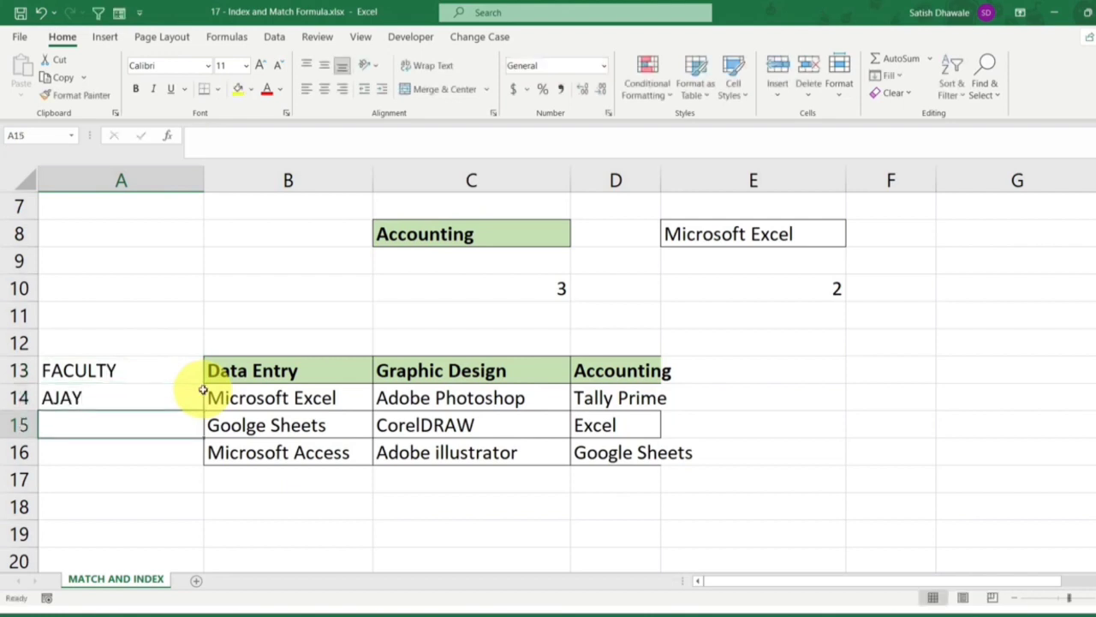
text(VIN)
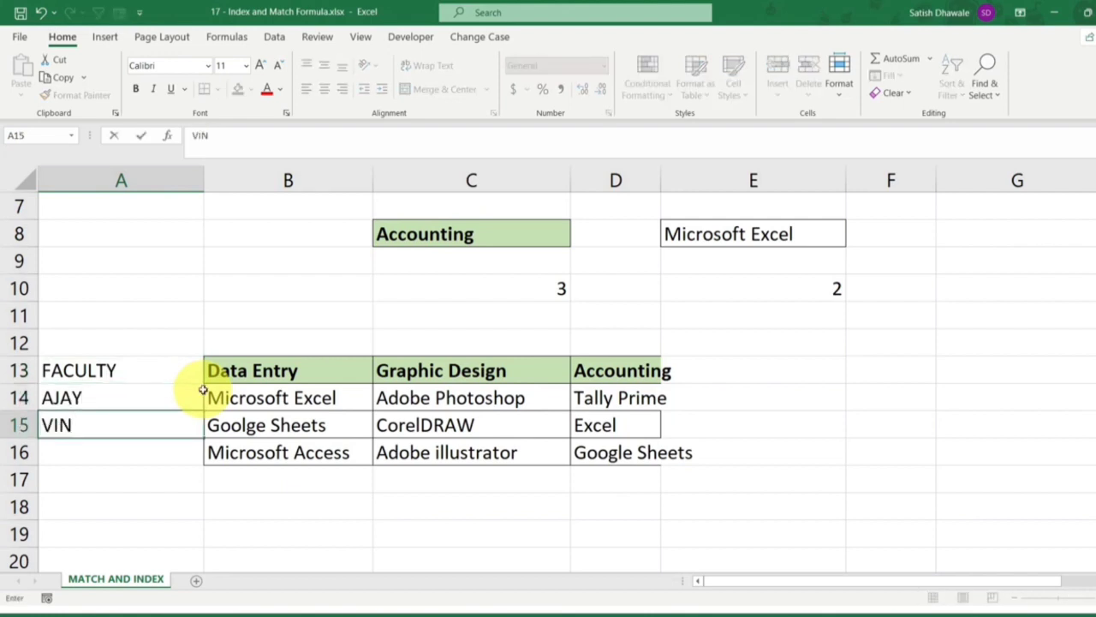
text(OD)
key(Return)
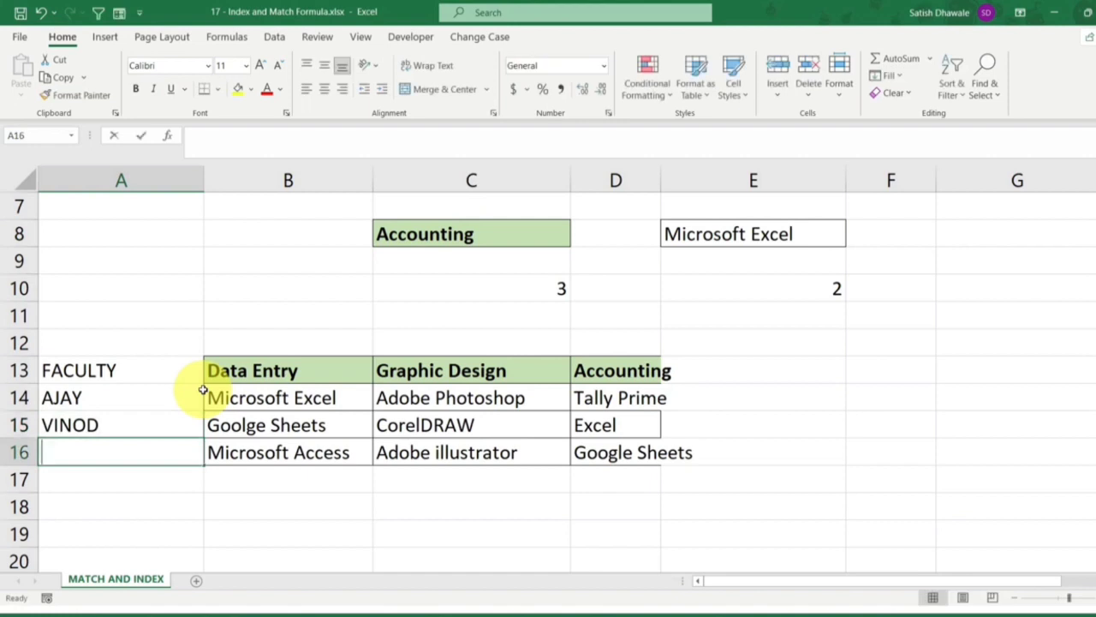
text(AKASH)
key(Return)
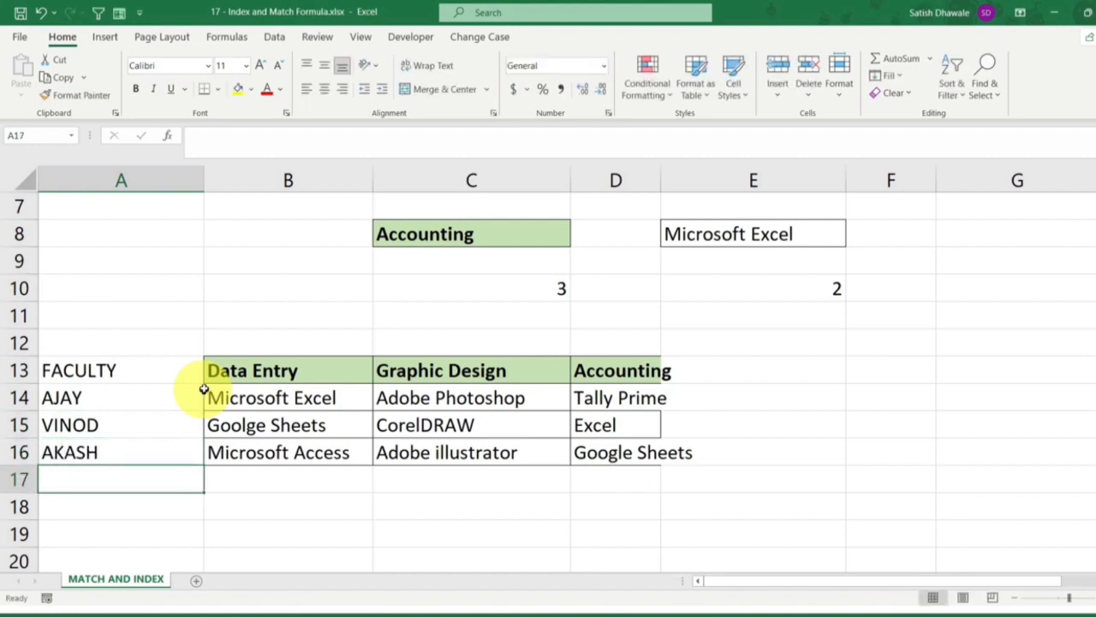
Replace the B13:D13 course headers with batch times 10, 11 and 12
click(325, 361)
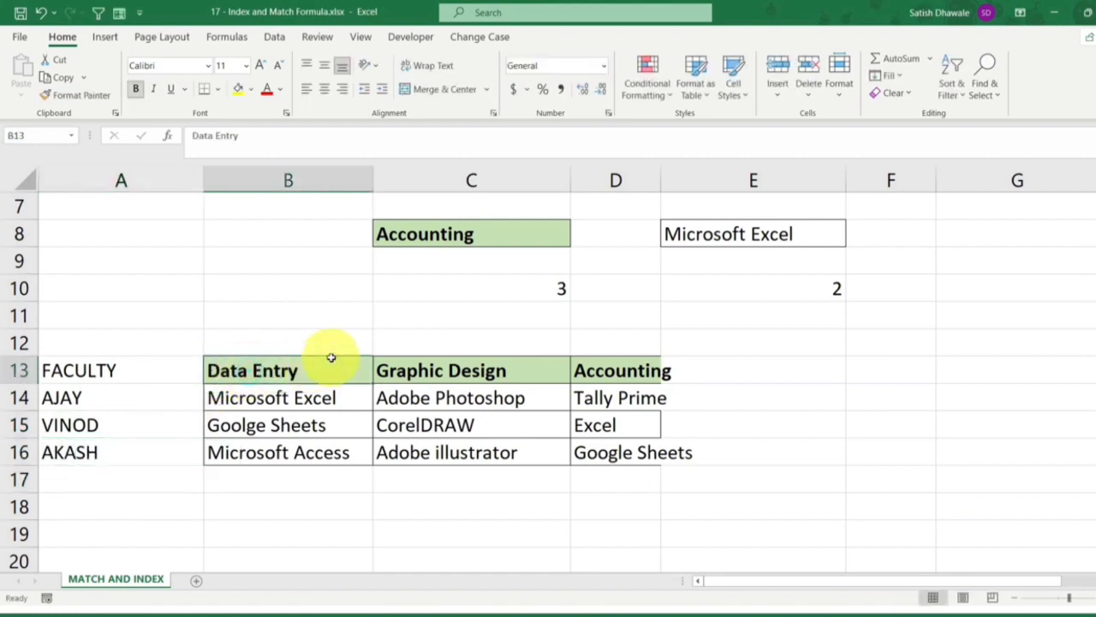
text(10)
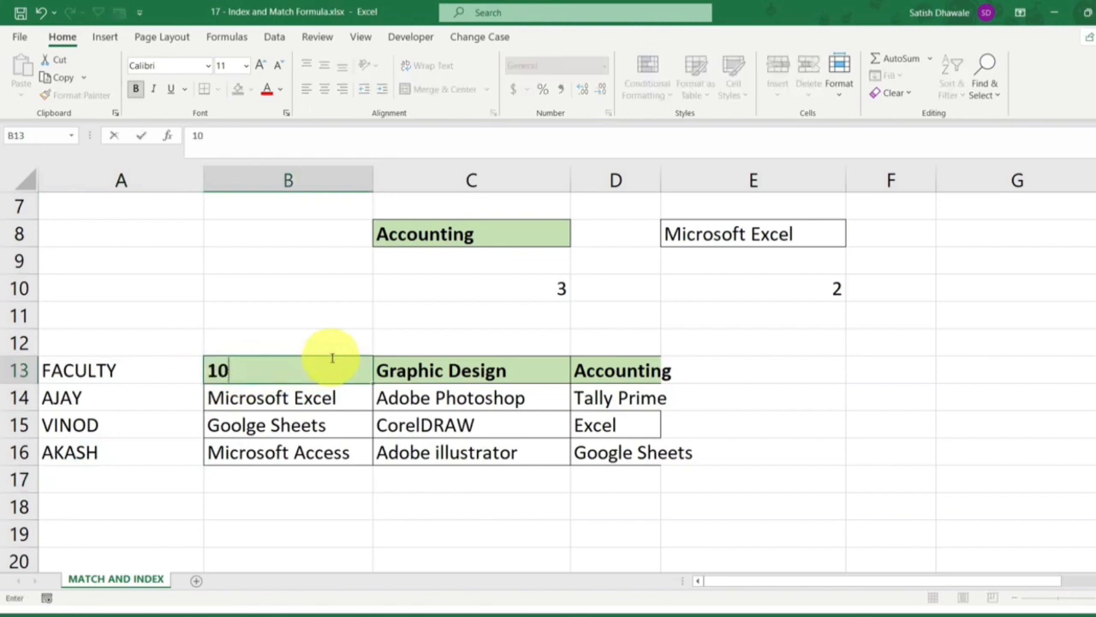
key(Tab)
text(1)
text(12)
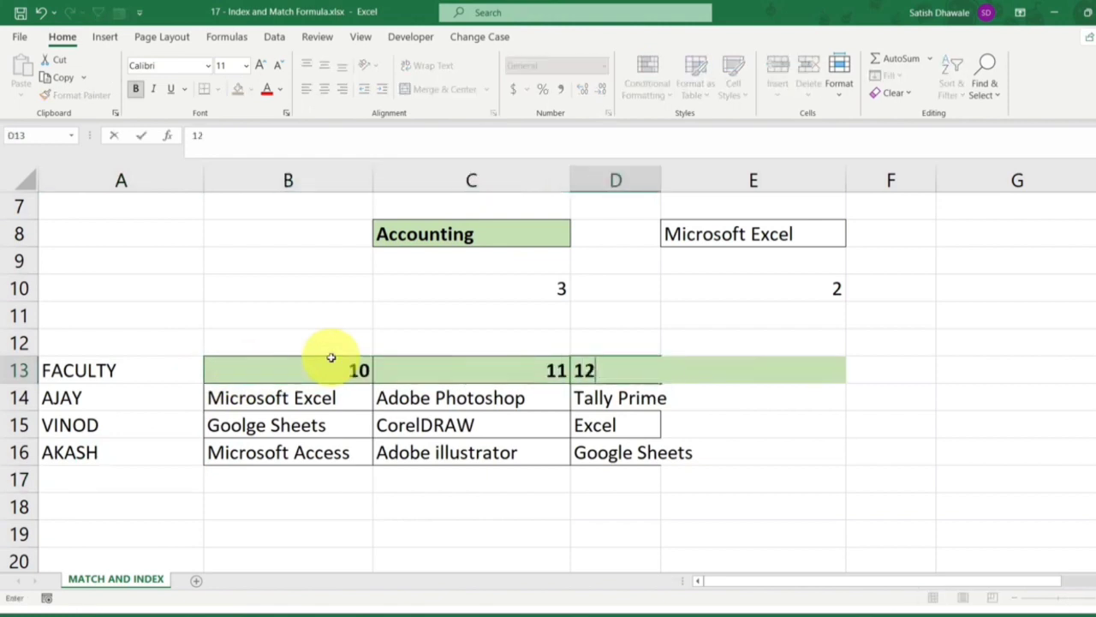
key(Return)
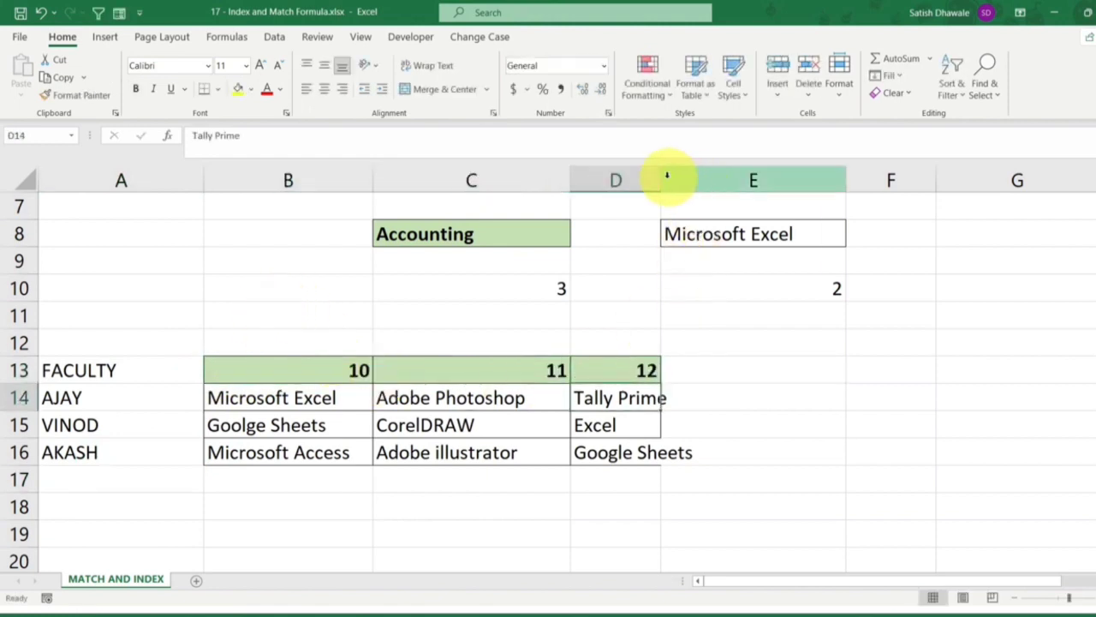
Autofit column D to Google Sheets and apply All Borders to A13:D16
double_click(660, 180)
click(67, 454)
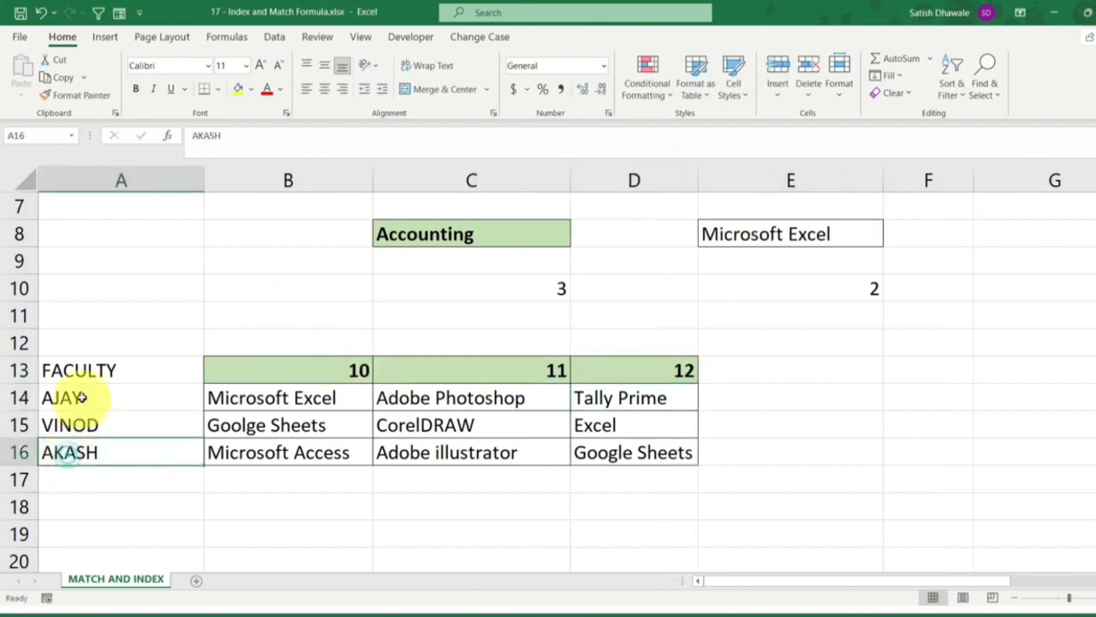
drag(78, 370, 634, 452)
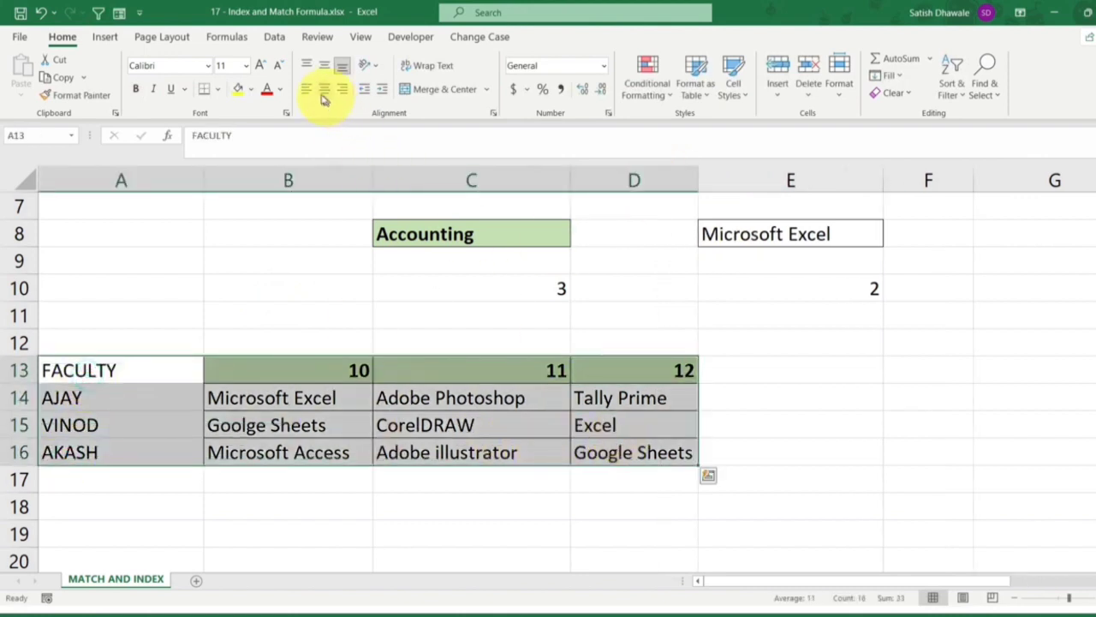
click(218, 89)
click(237, 241)
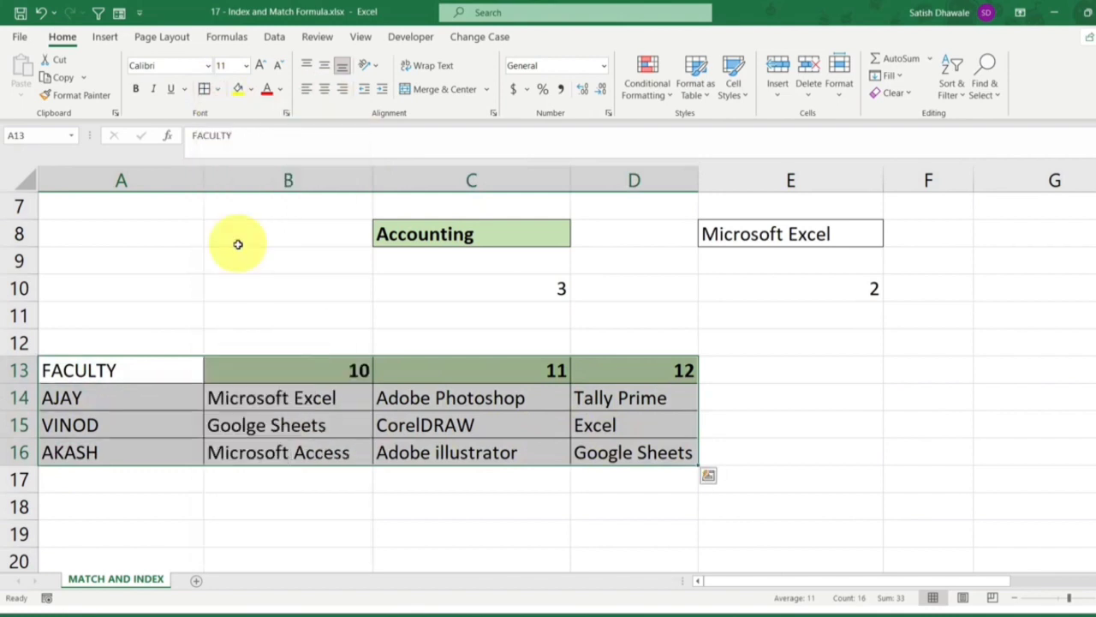
click(234, 417)
click(916, 392)
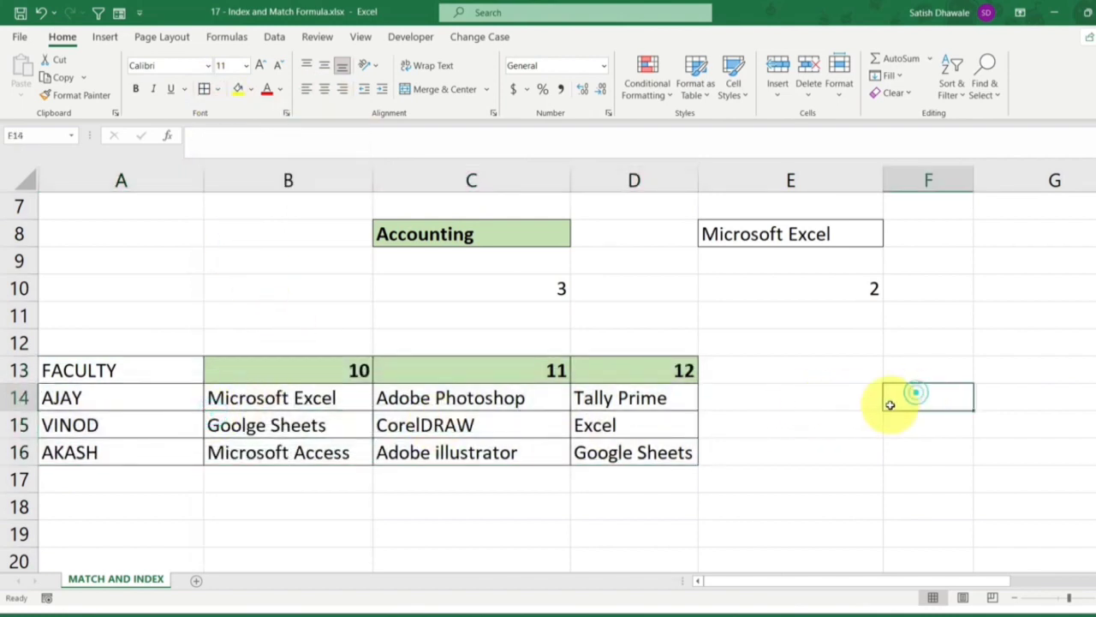
Enter the third faculty's name in E14 and batch time 12 in F13
click(878, 398)
text(AKASH)
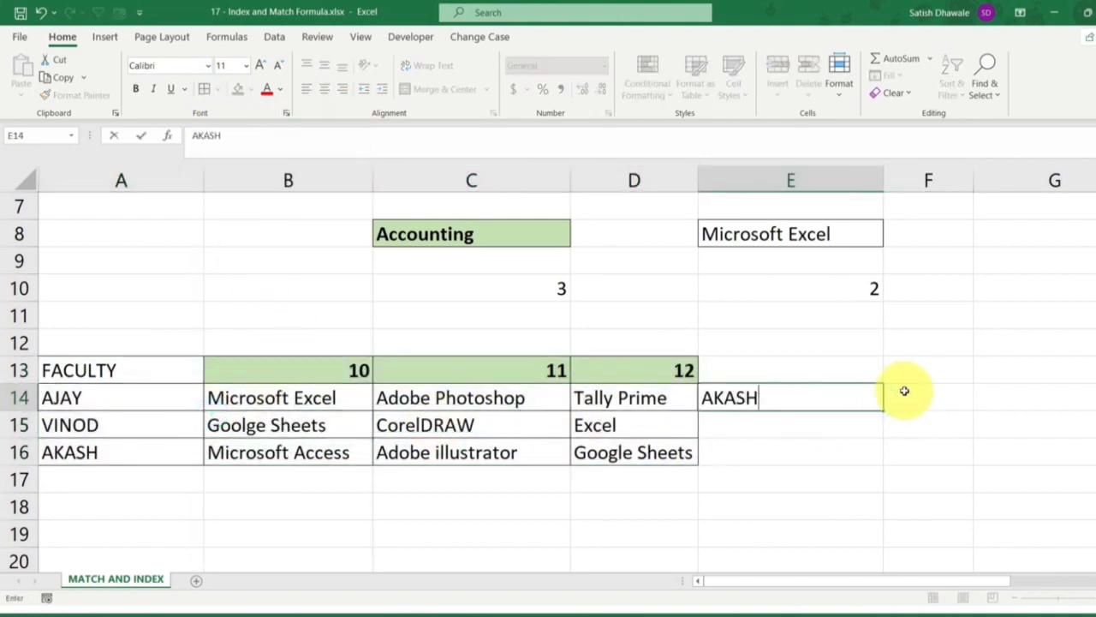
key(Return)
click(904, 390)
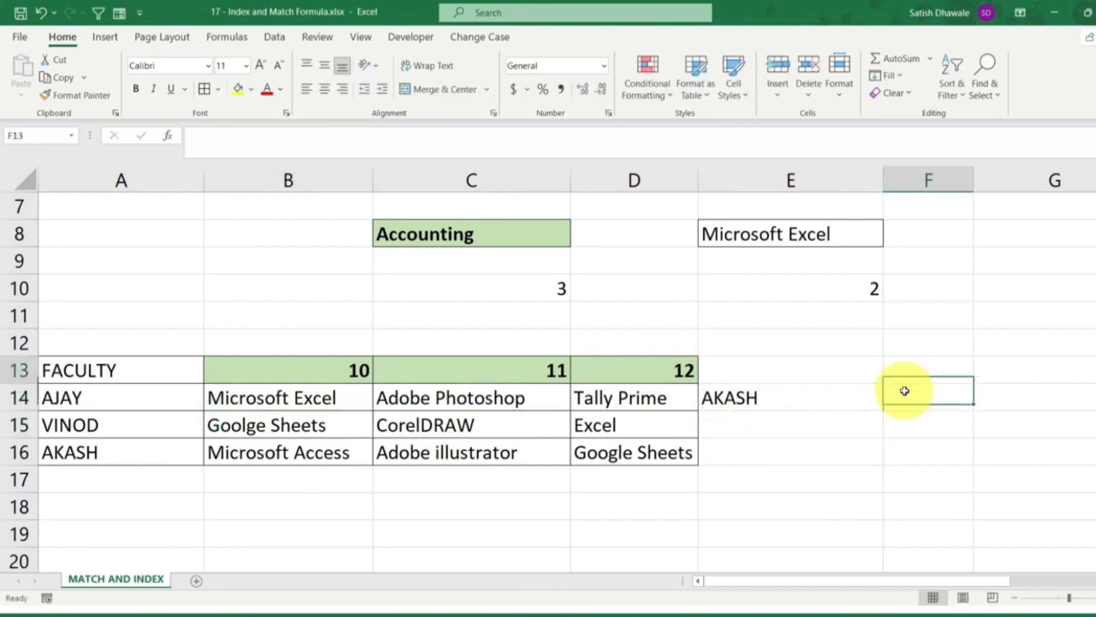
key(Up)
text(12)
key(Return)
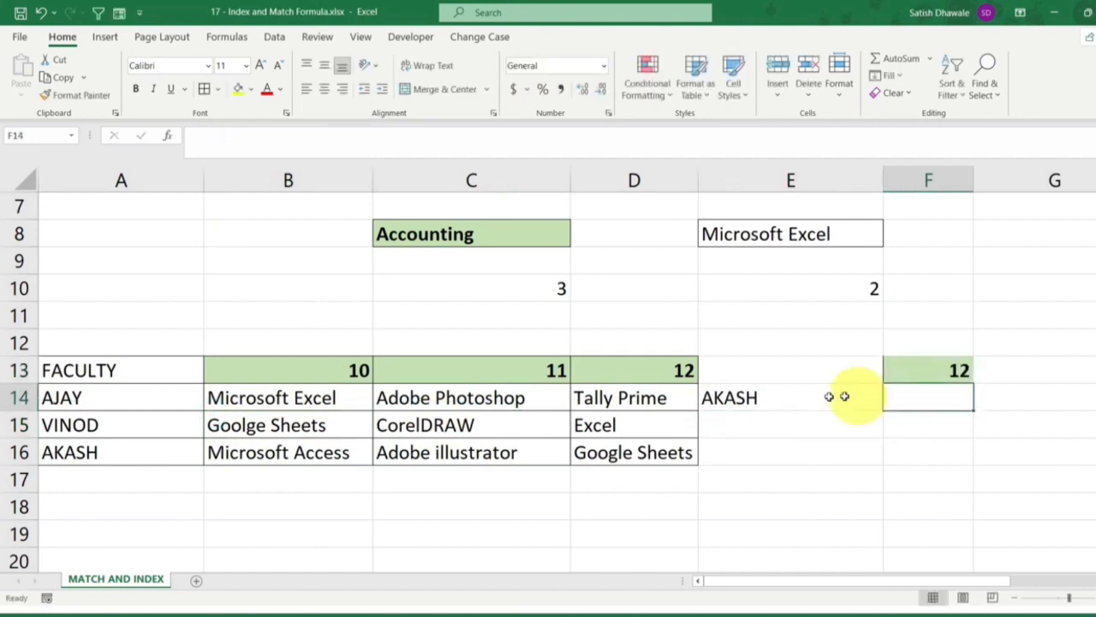
Right-align the name in E14 and compare it against the faculty table and F13
click(766, 395)
click(342, 89)
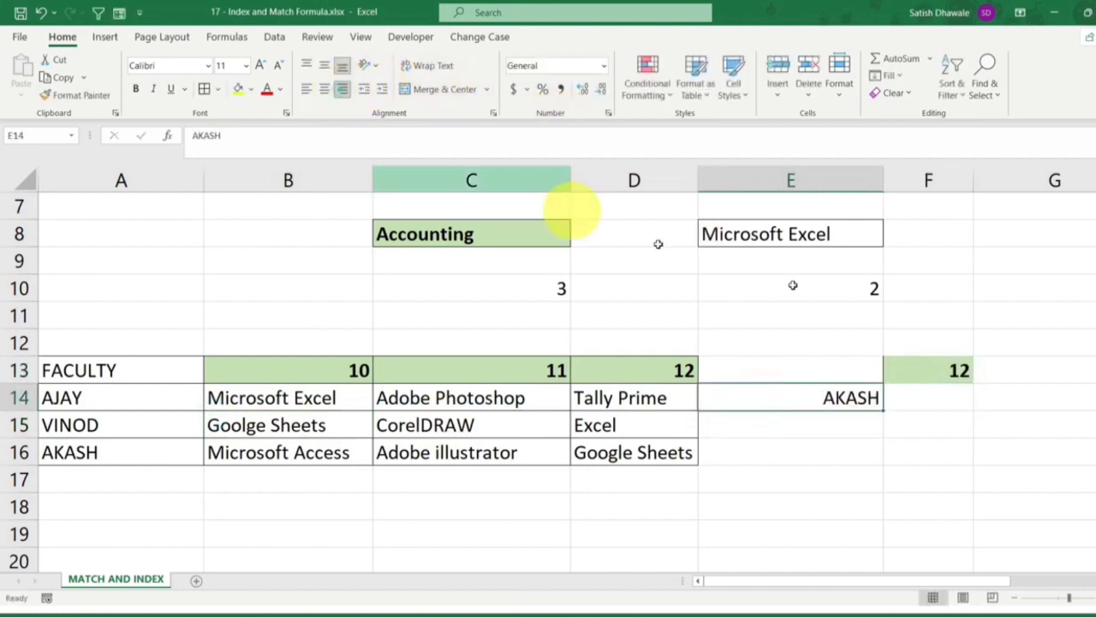
click(932, 398)
click(938, 374)
click(843, 398)
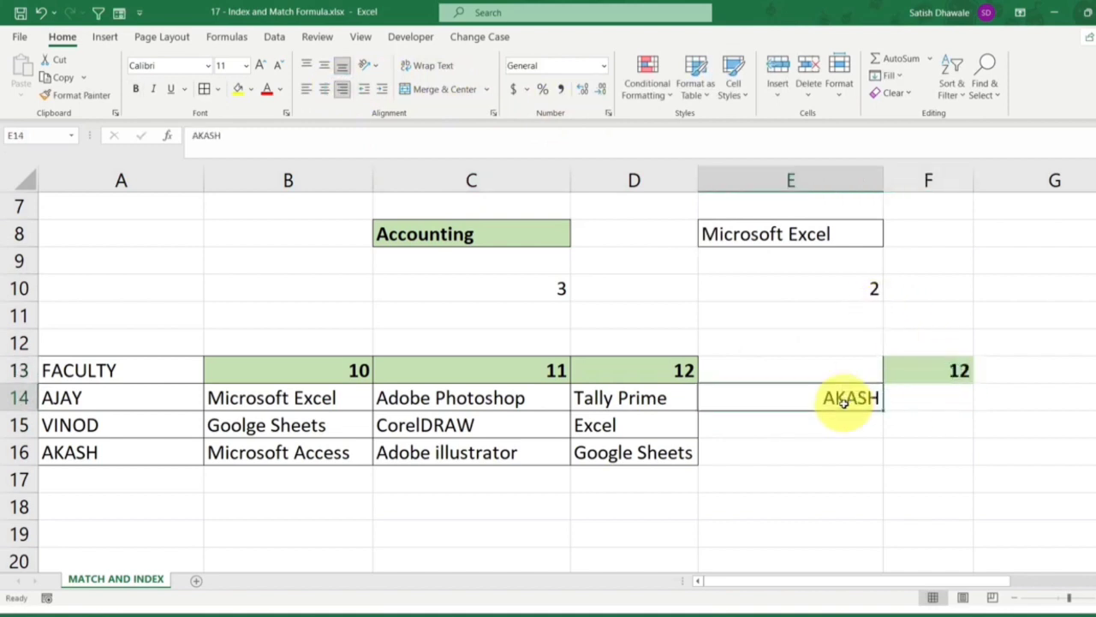
click(936, 394)
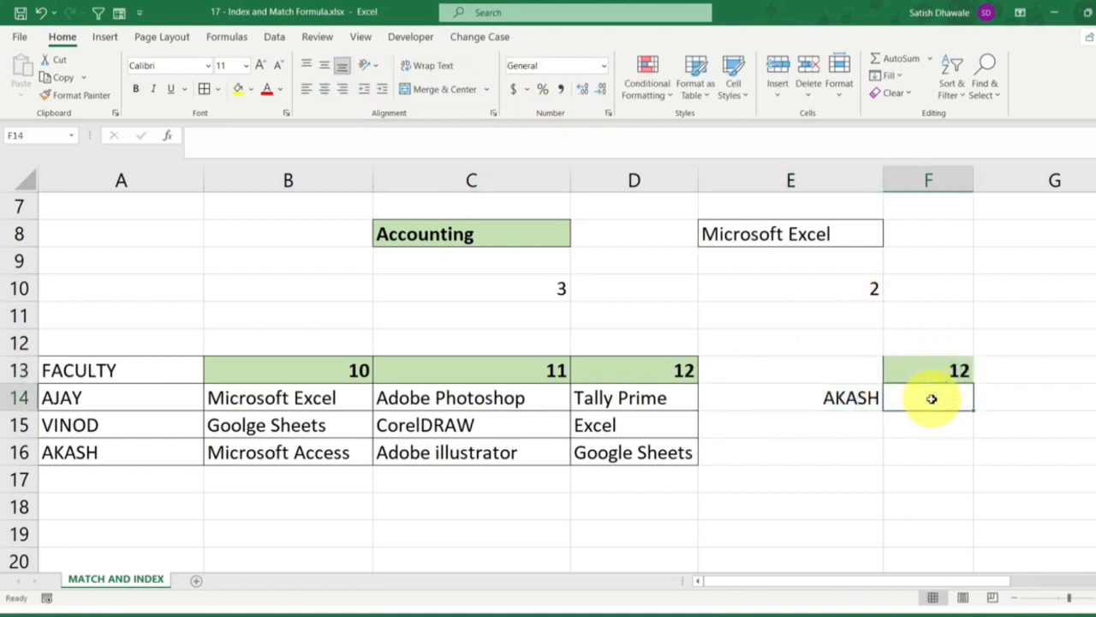
click(86, 450)
click(798, 407)
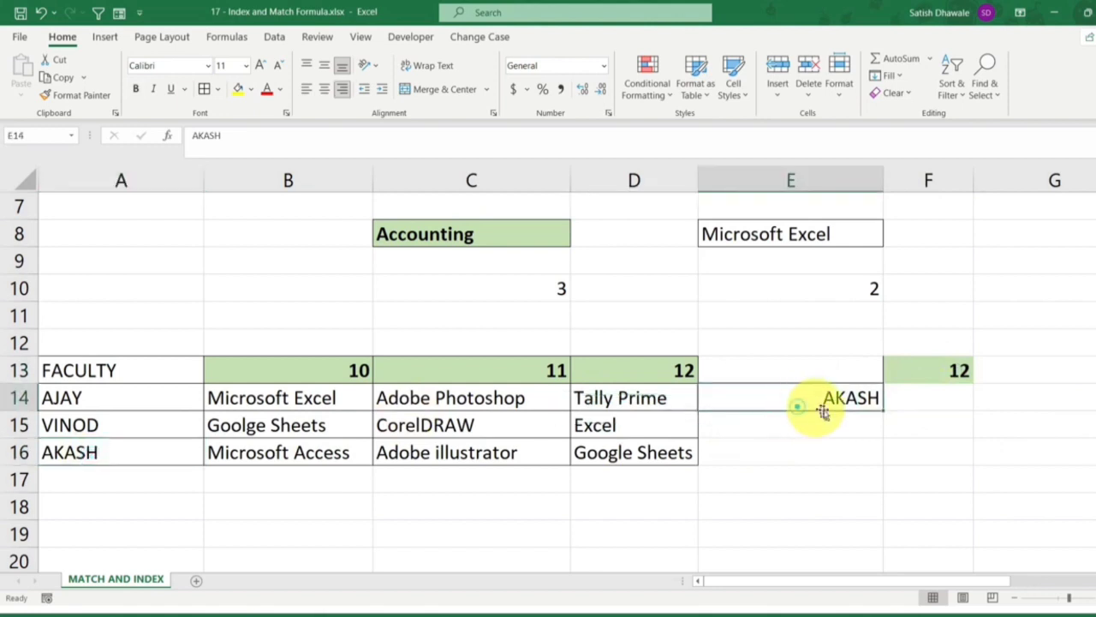
click(954, 370)
click(932, 404)
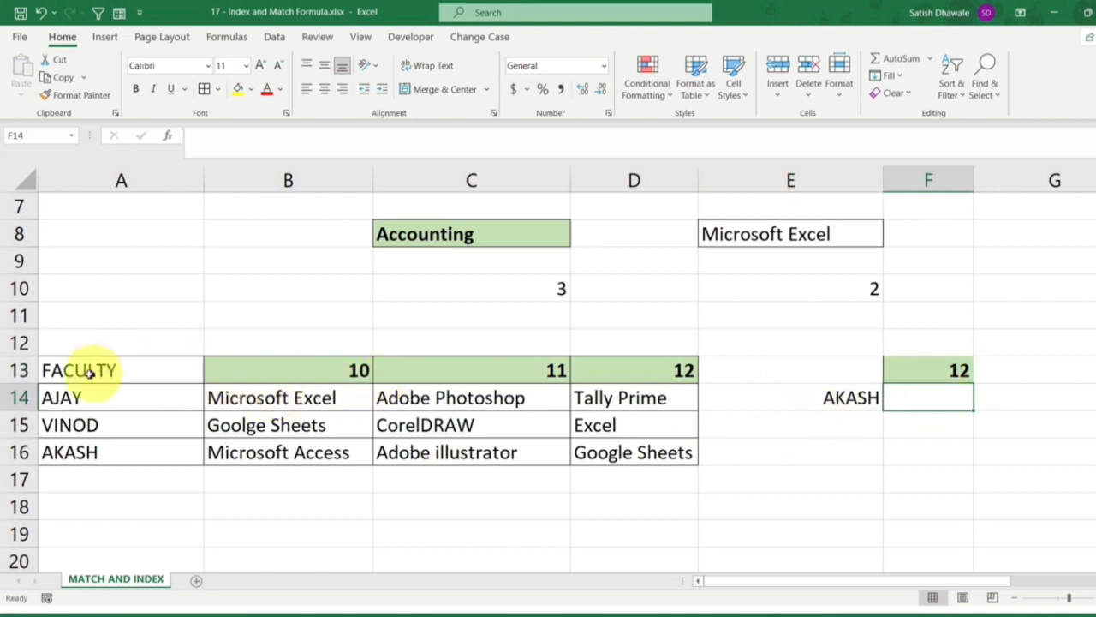
Review the 10, 11, 12 batch-time header row and select E18
drag(80, 370, 649, 370)
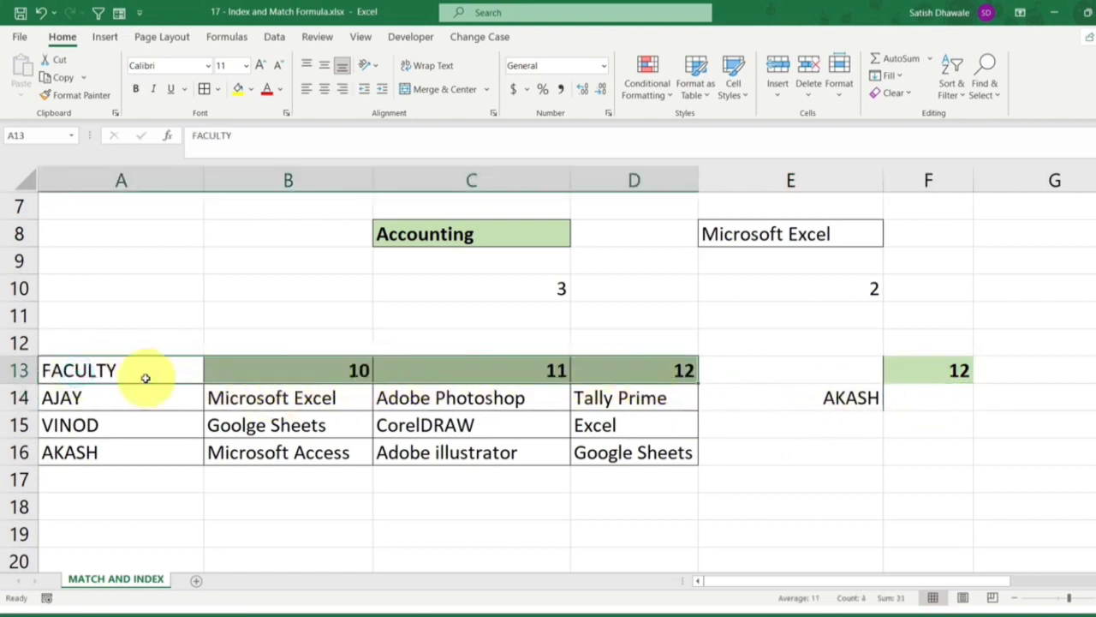
click(262, 370)
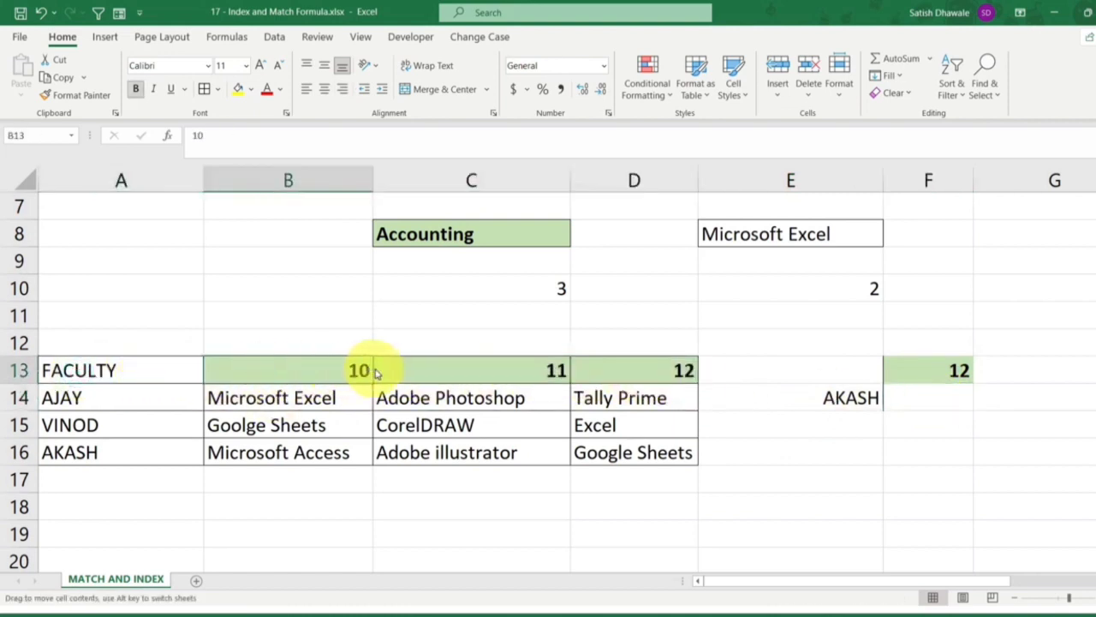
click(428, 370)
click(618, 370)
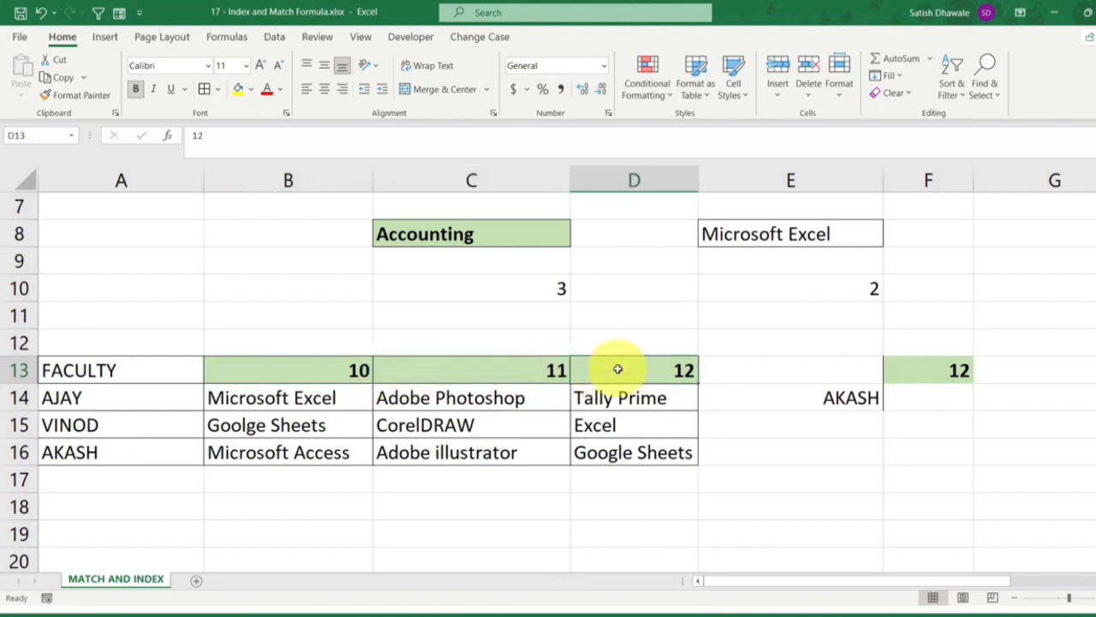
click(810, 503)
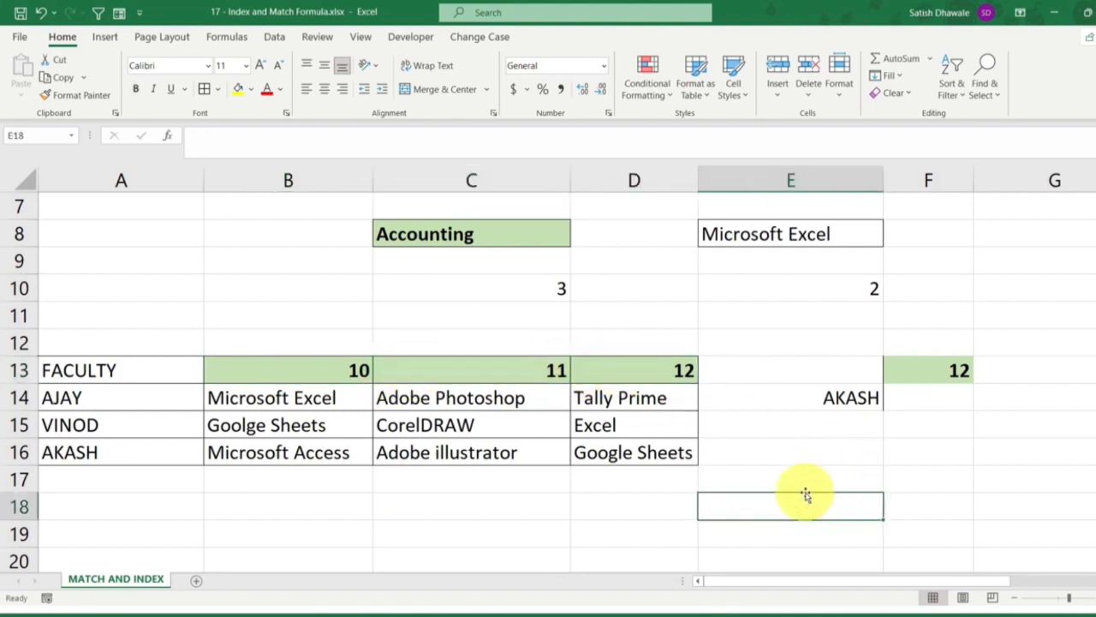
Build =INDEX(A13:D16,4,4 in E18, retyping it after discarding a first attempt
text(=IND)
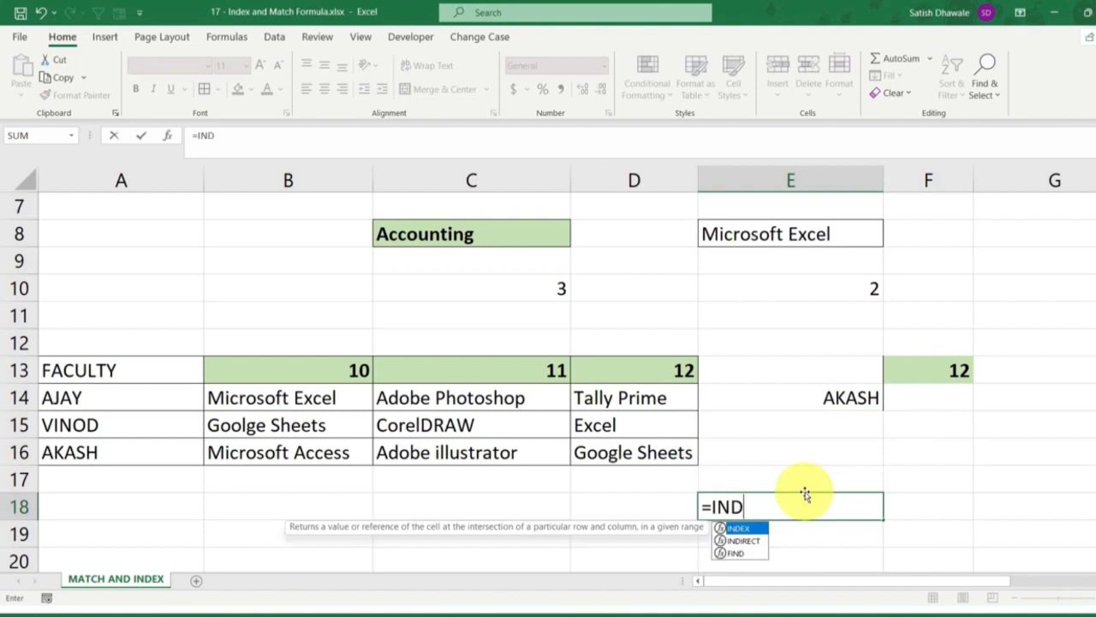
text(EX()
drag(134, 371, 614, 461)
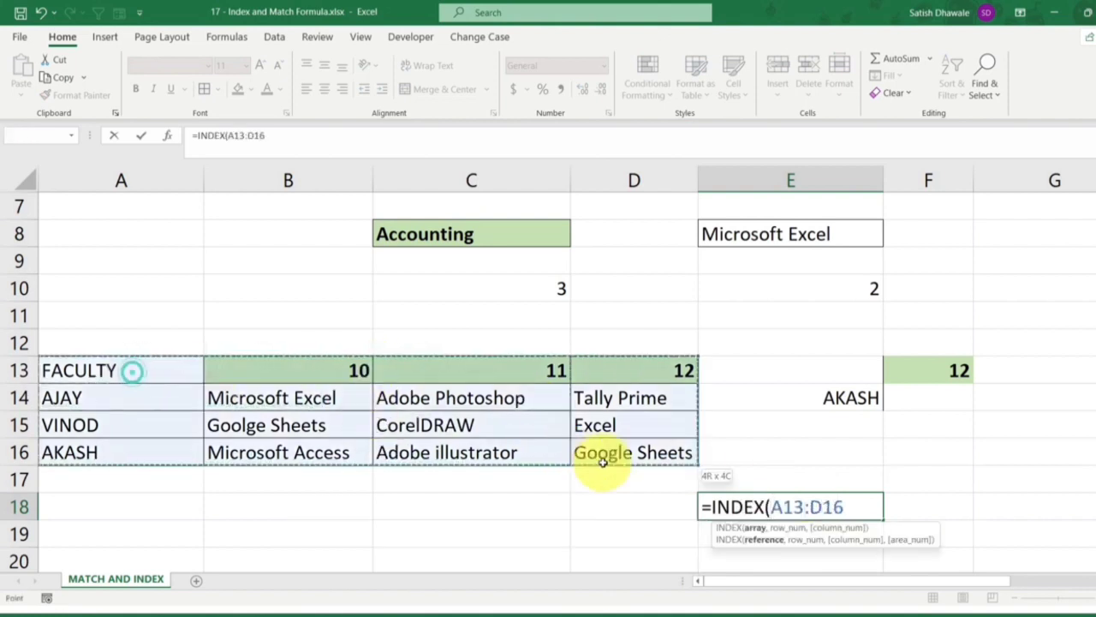
key(Escape)
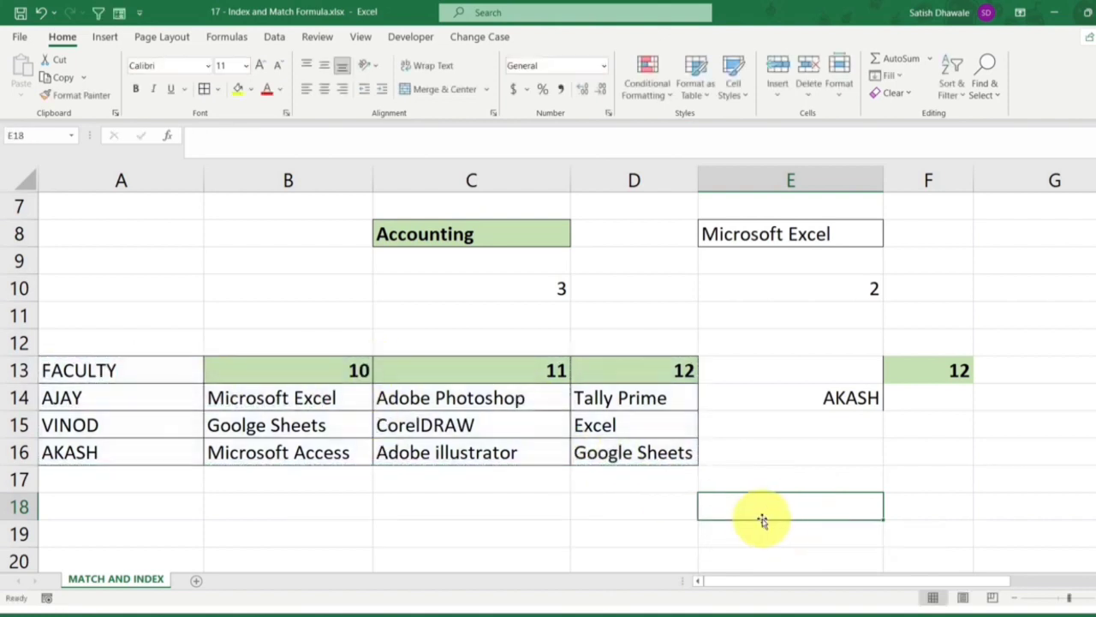
text(=INDI)
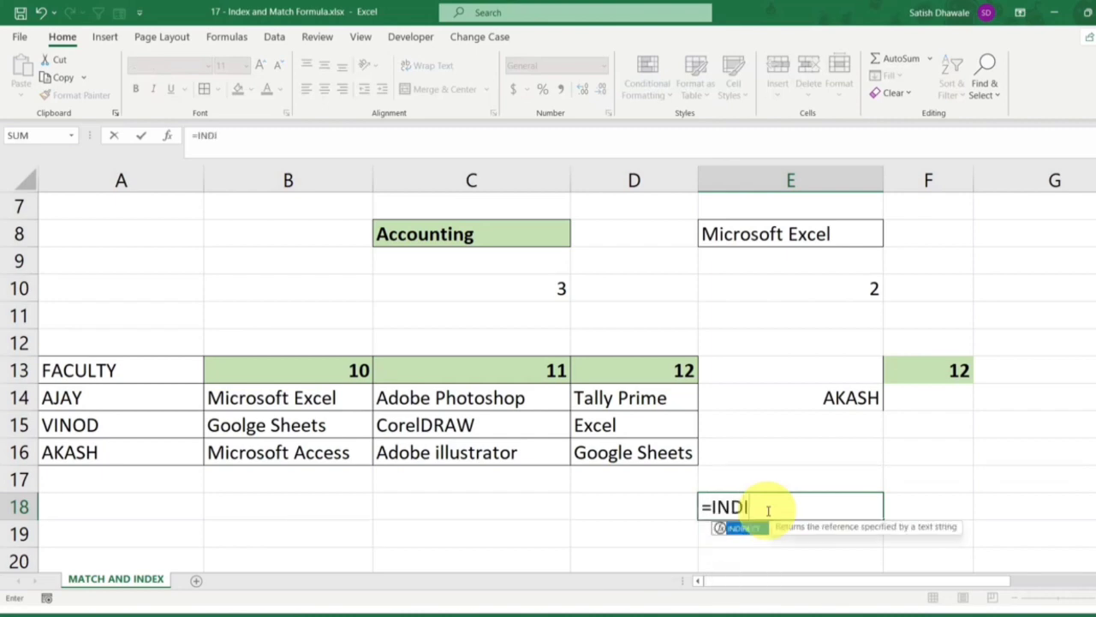
key(BackSpace)
text(EX()
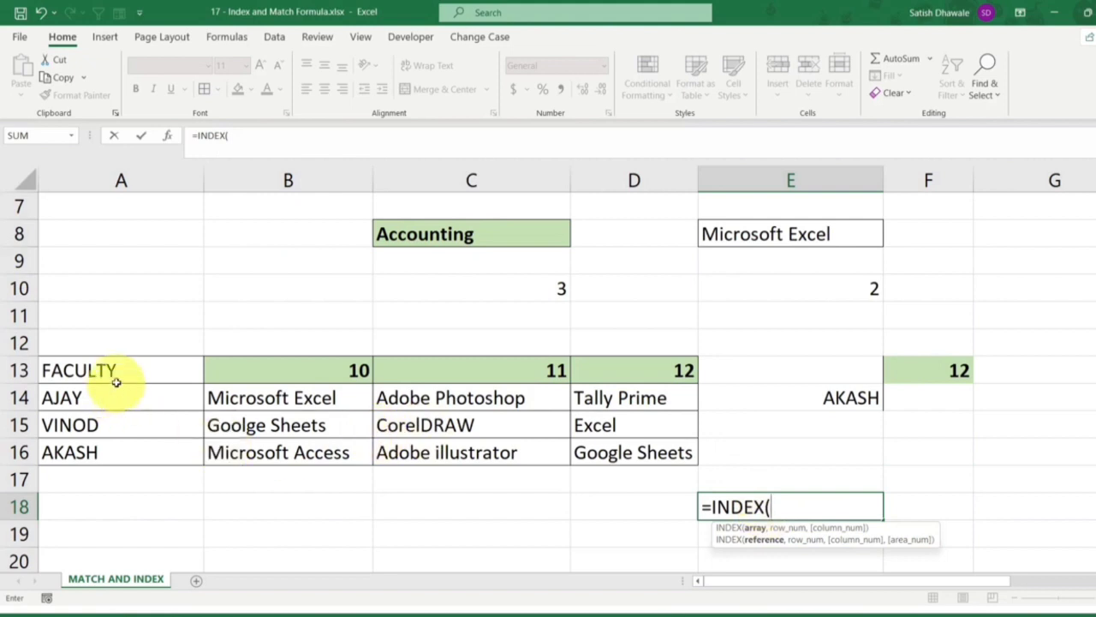
drag(116, 377, 626, 448)
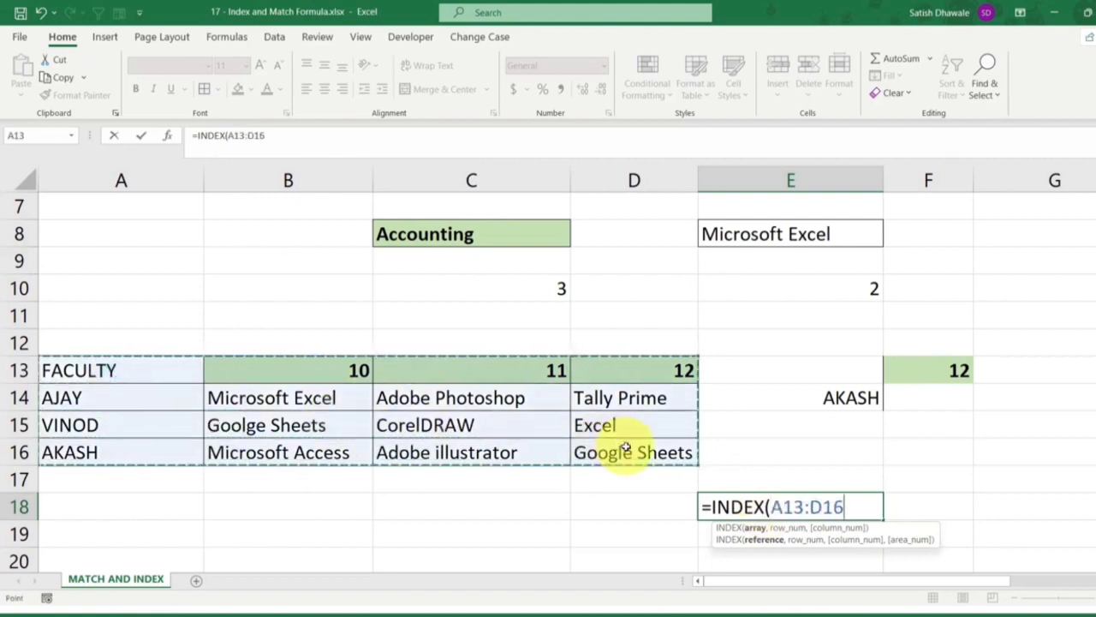
text(,4)
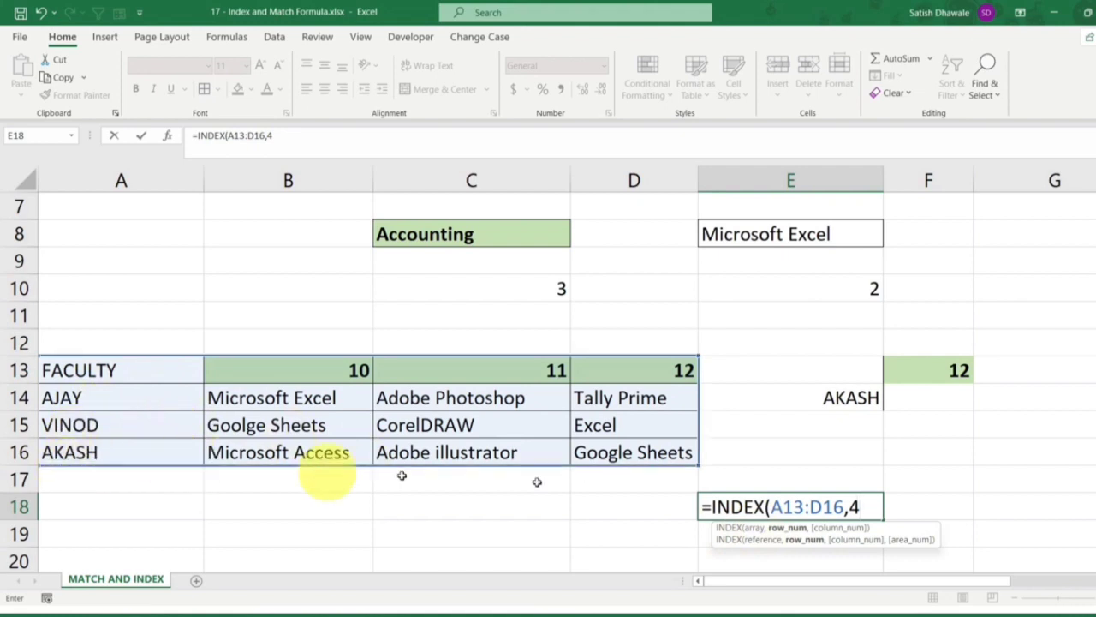
text(,4)
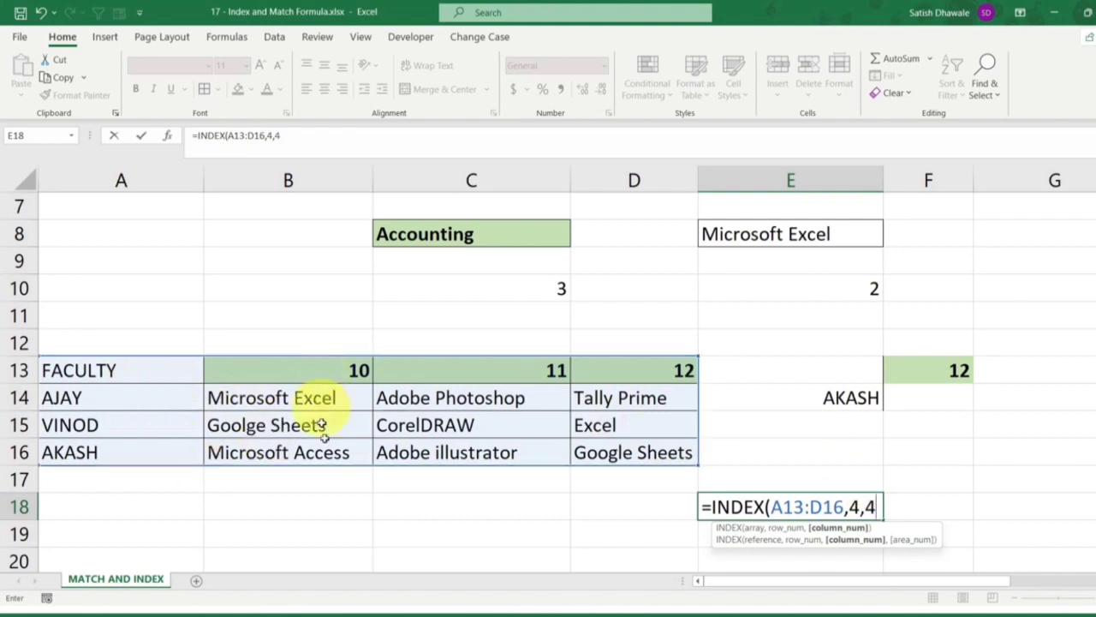
Commit E18's INDEX formula, then change its arguments to row 2, column 3
key(Return)
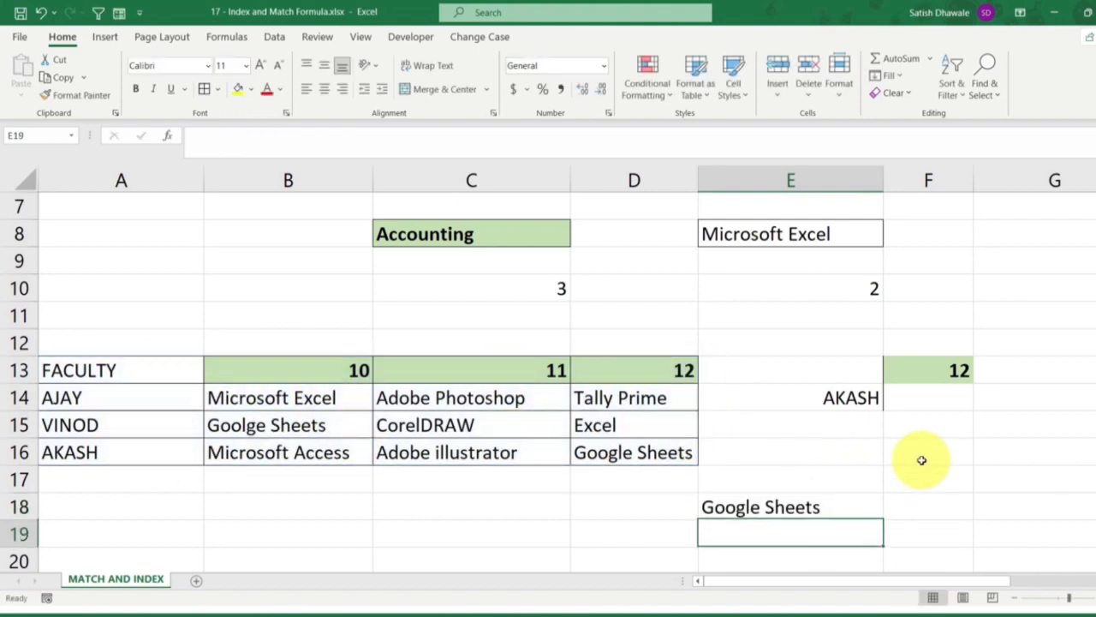
click(634, 453)
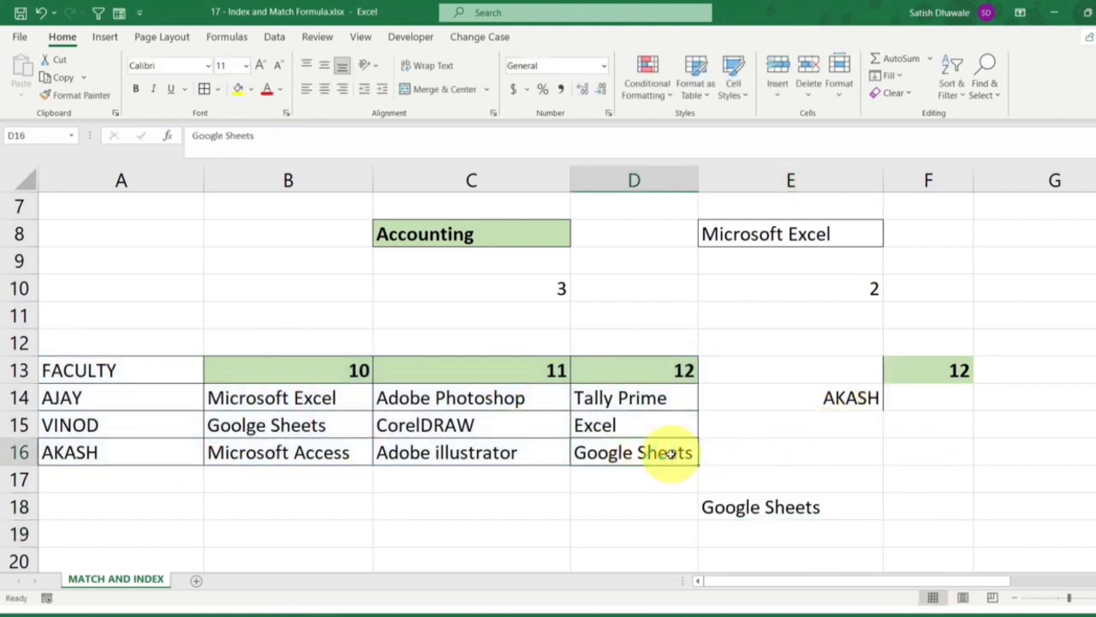
double_click(826, 509)
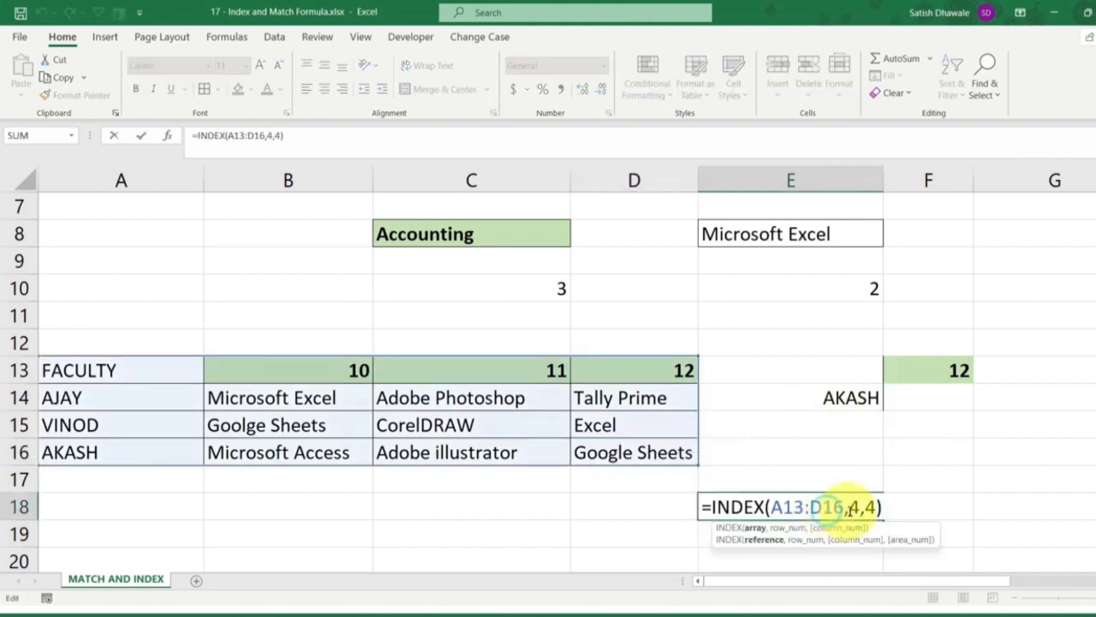
double_click(854, 507)
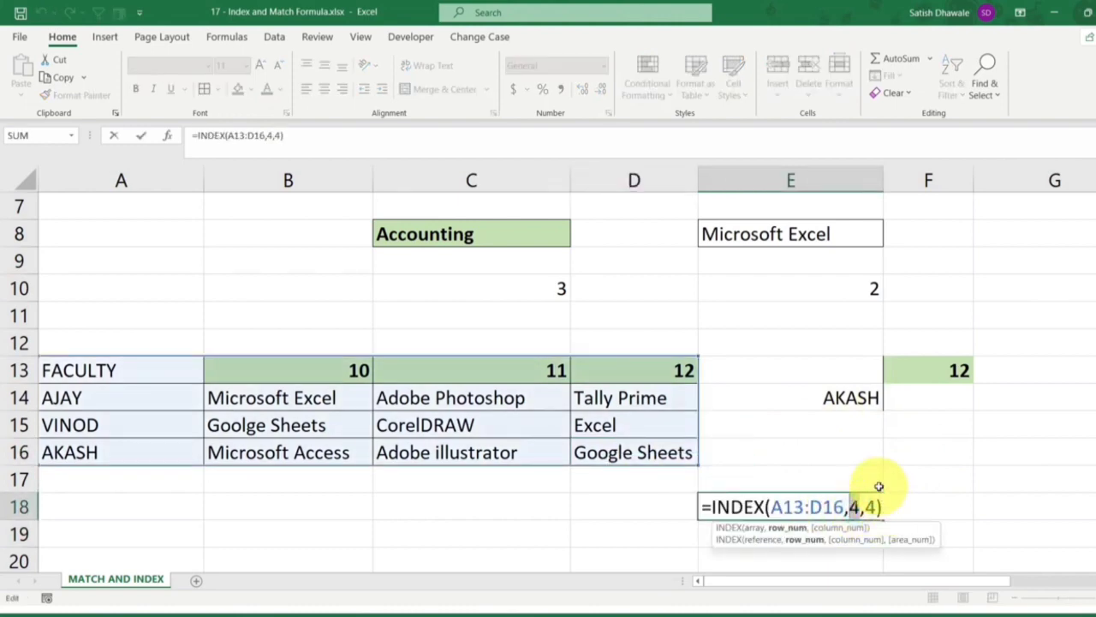
text(-)
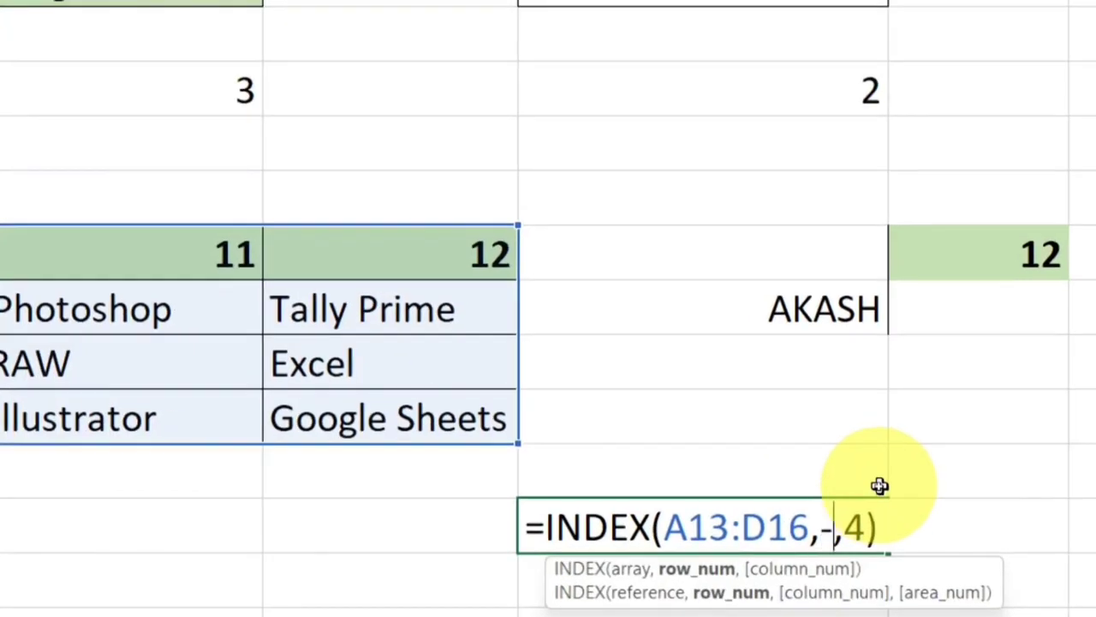
key(BackSpace)
text(2)
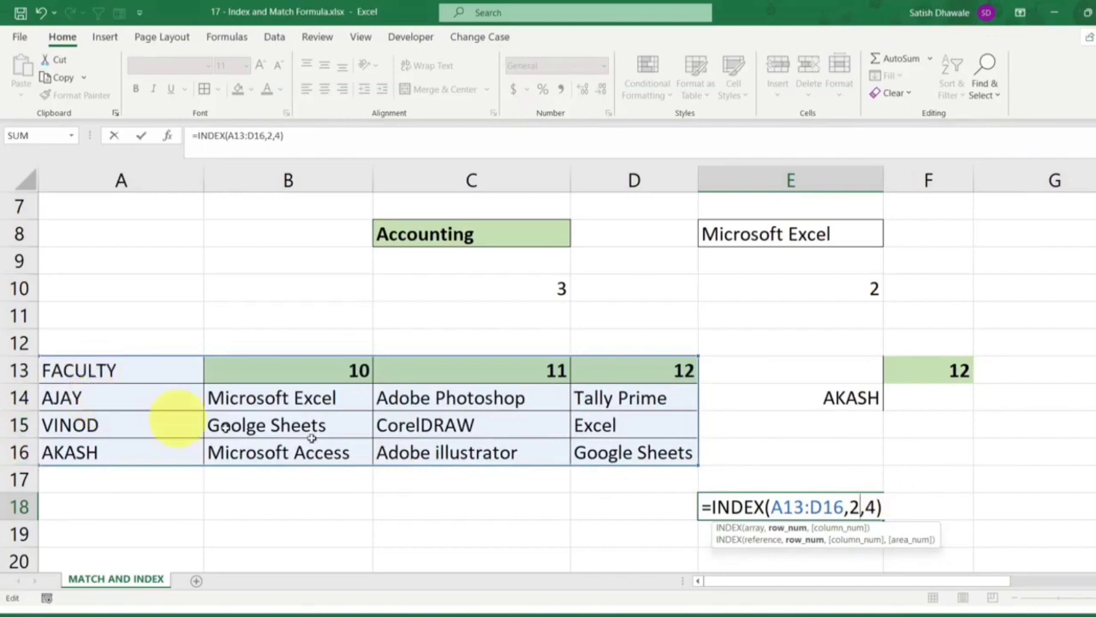
click(870, 507)
text(3)
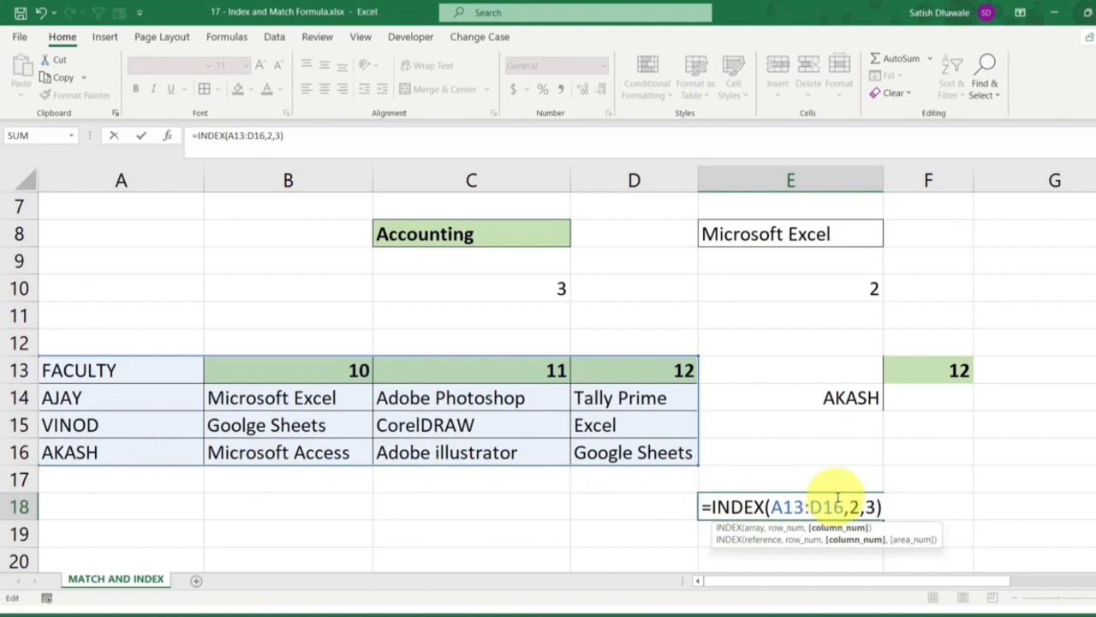
key(Return)
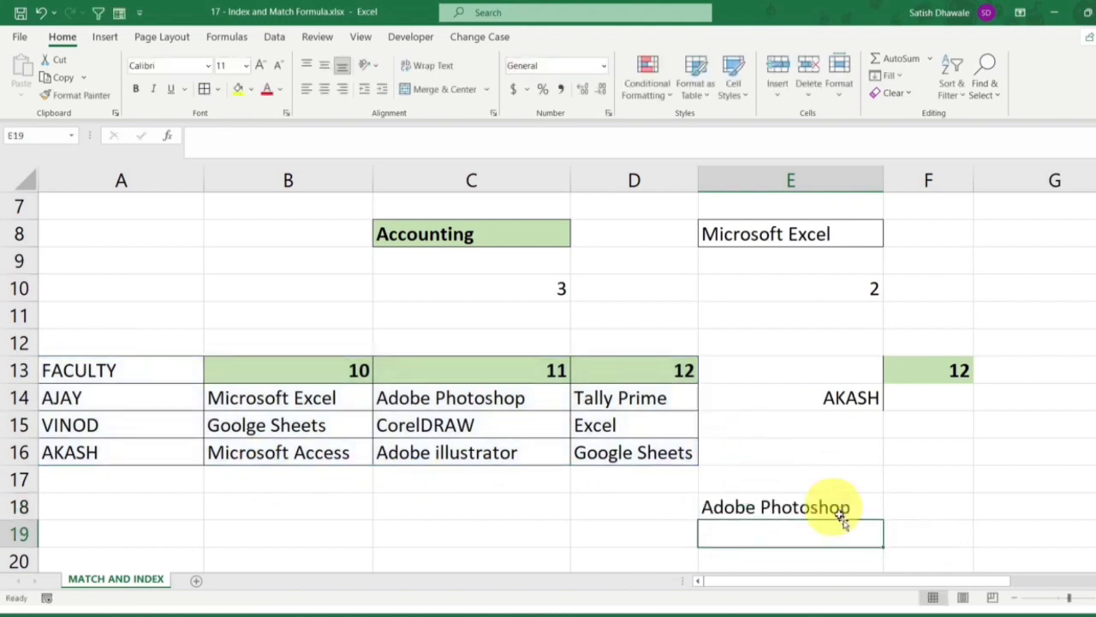
Trace the Adobe Photoshop result to AJAY's row in the table and recommit E18's formula
click(827, 508)
click(170, 400)
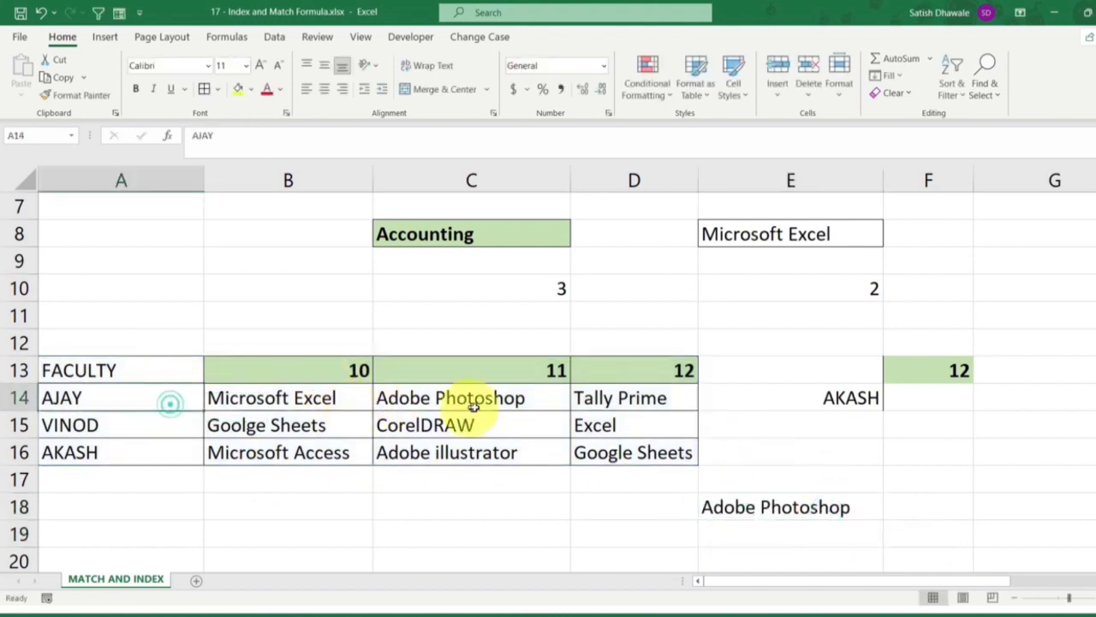
click(484, 397)
click(778, 505)
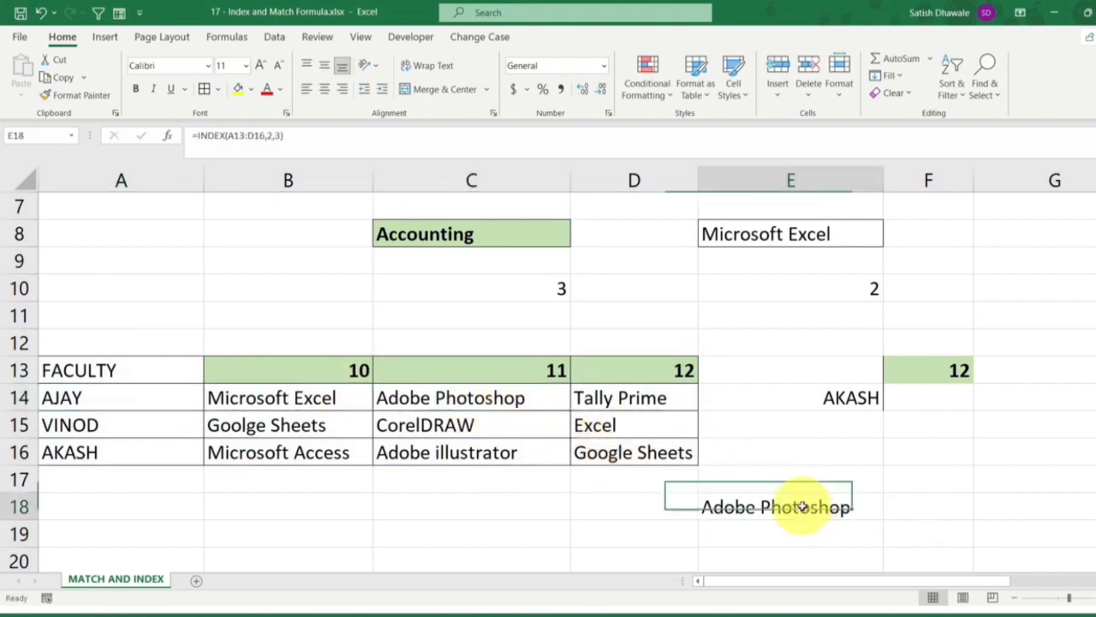
double_click(796, 506)
double_click(870, 506)
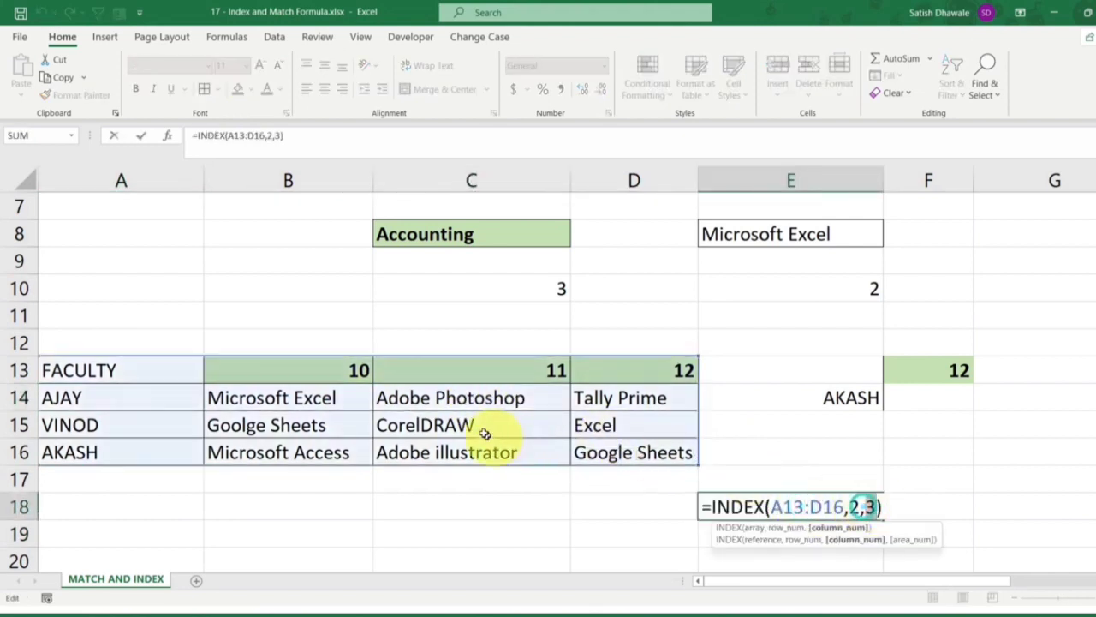
key(Return)
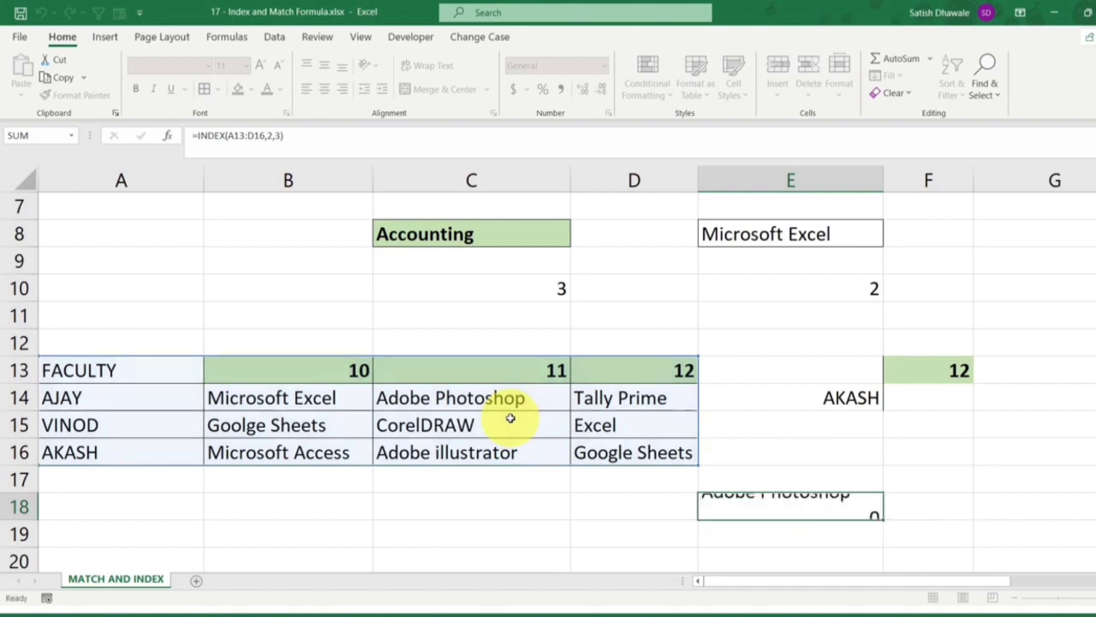
Highlight the row and column arguments of E18's formula, leaving it unchanged
click(856, 503)
double_click(854, 506)
drag(853, 505, 878, 506)
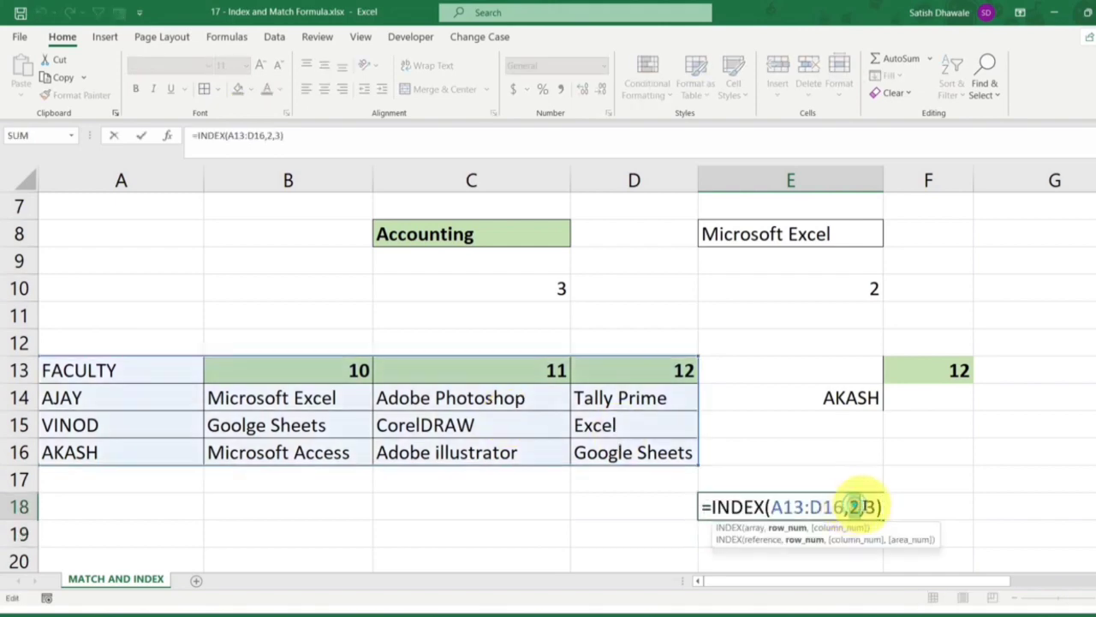
key(Escape)
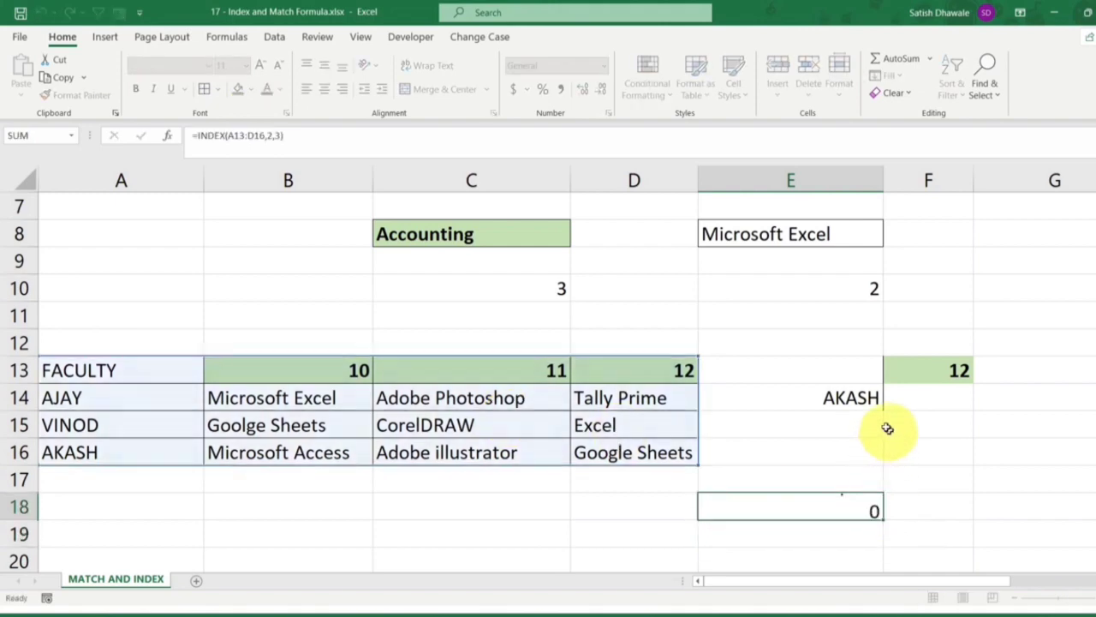
click(873, 399)
click(936, 376)
Enter =MATCH(E14,A13:A16,0) in F14 to find AKASH's position among the faculty names
click(840, 399)
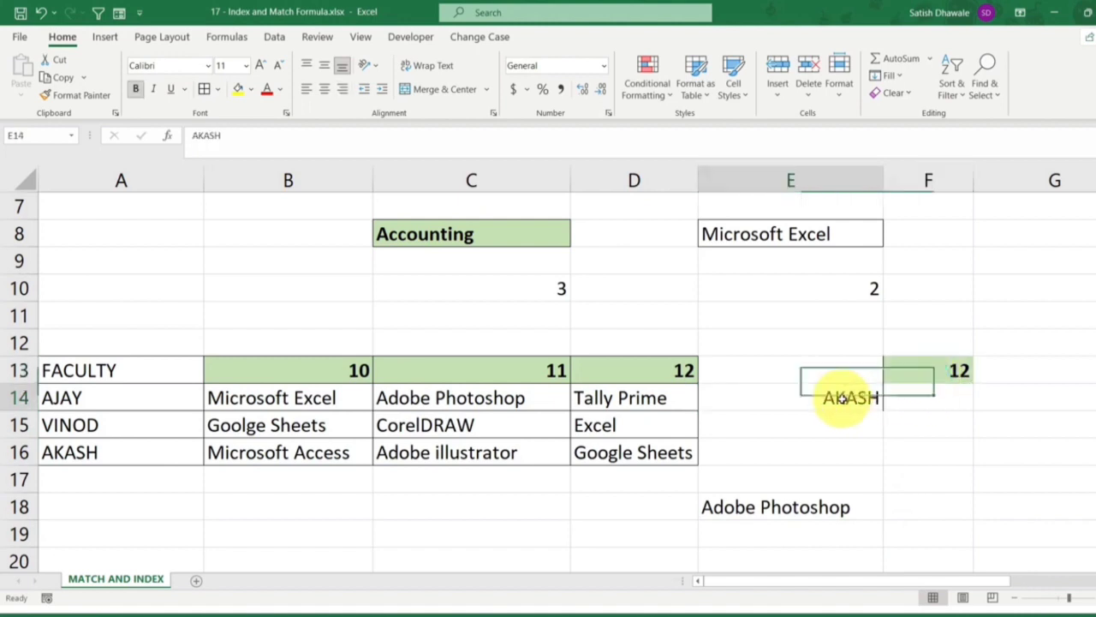
click(920, 398)
text(=)
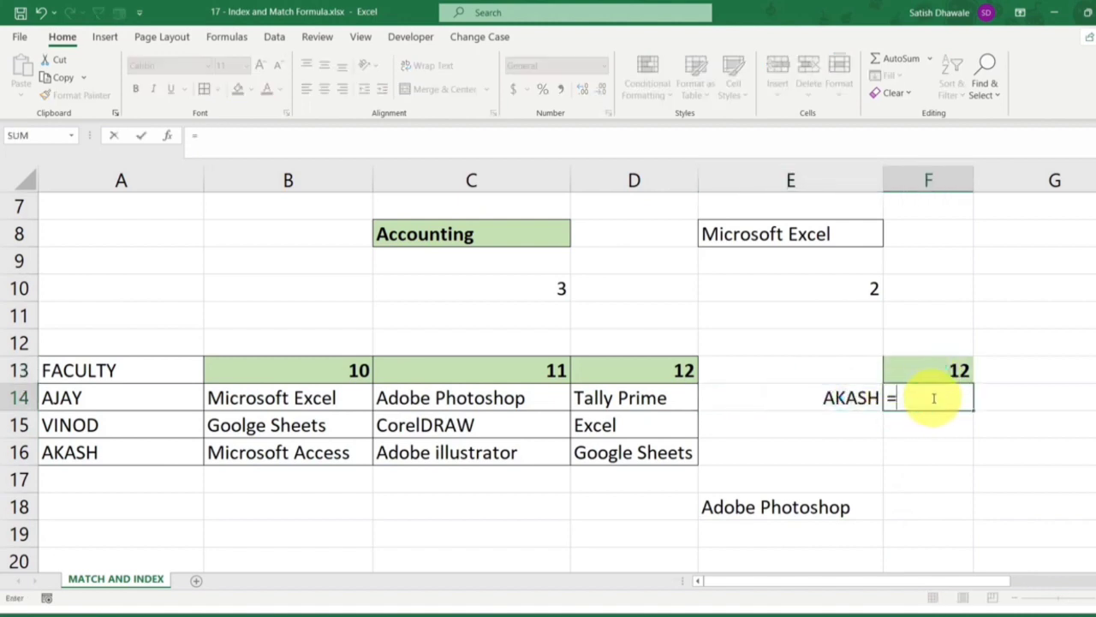
text(M)
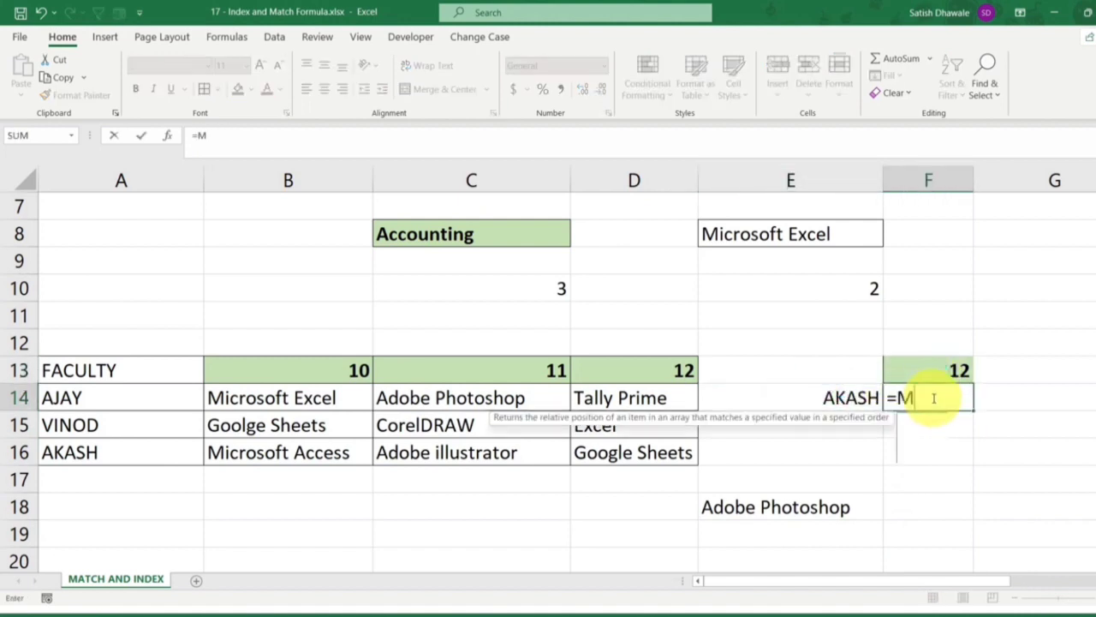
text(AT)
key(Tab)
click(838, 400)
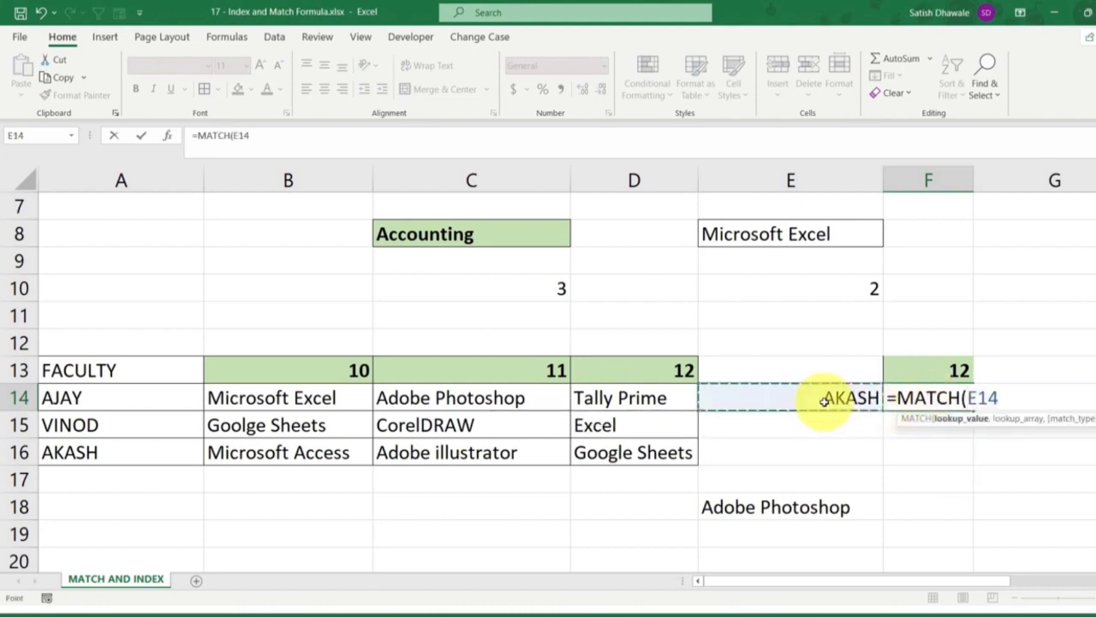
text(,)
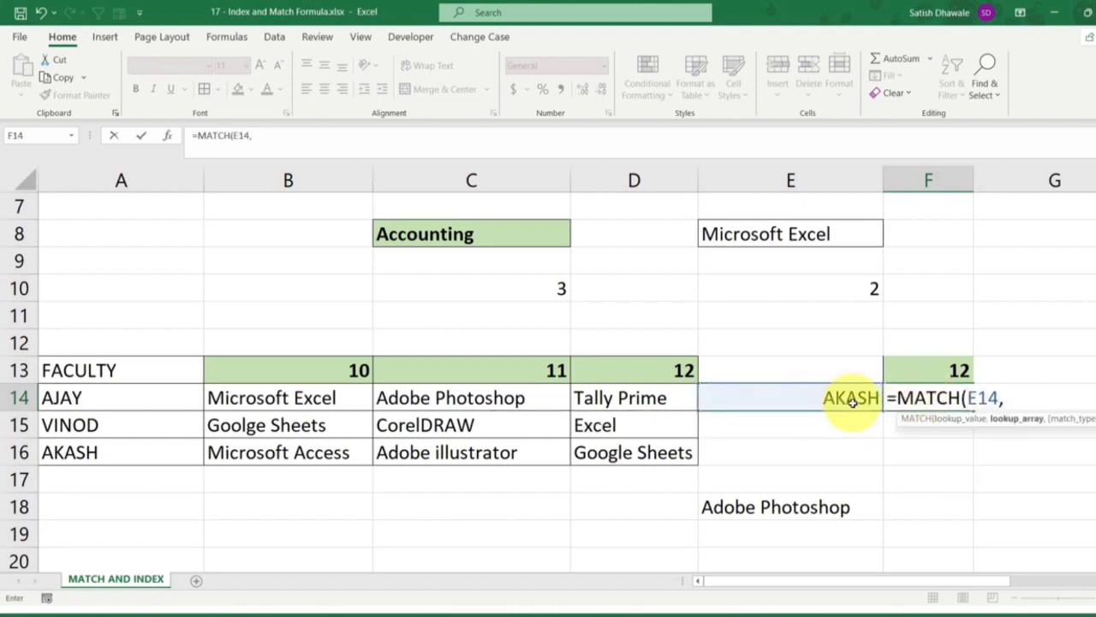
drag(90, 379, 103, 449)
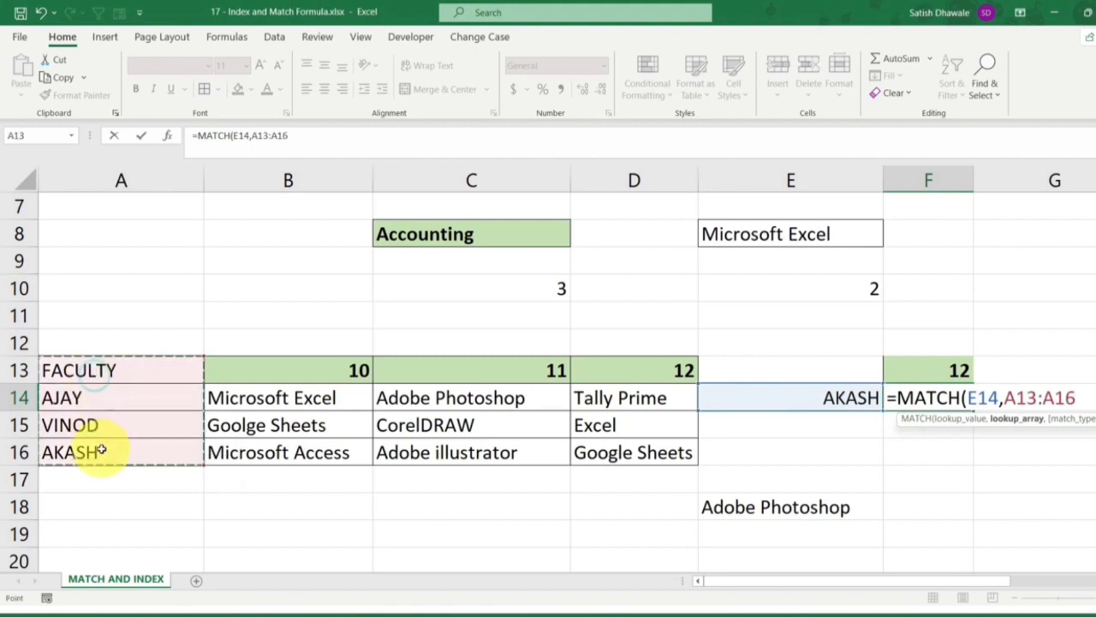
text(,0)
key(Return)
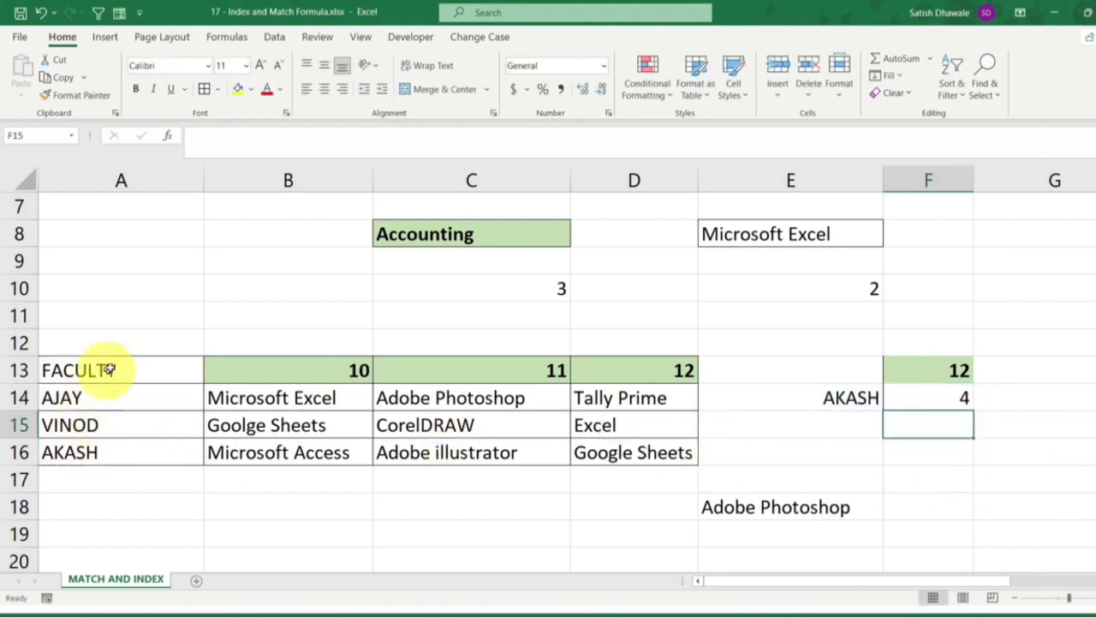
Copy VINOD from A15 into E14 and check that F14's MATCH now returns 3
drag(109, 370, 121, 445)
click(856, 400)
click(93, 425)
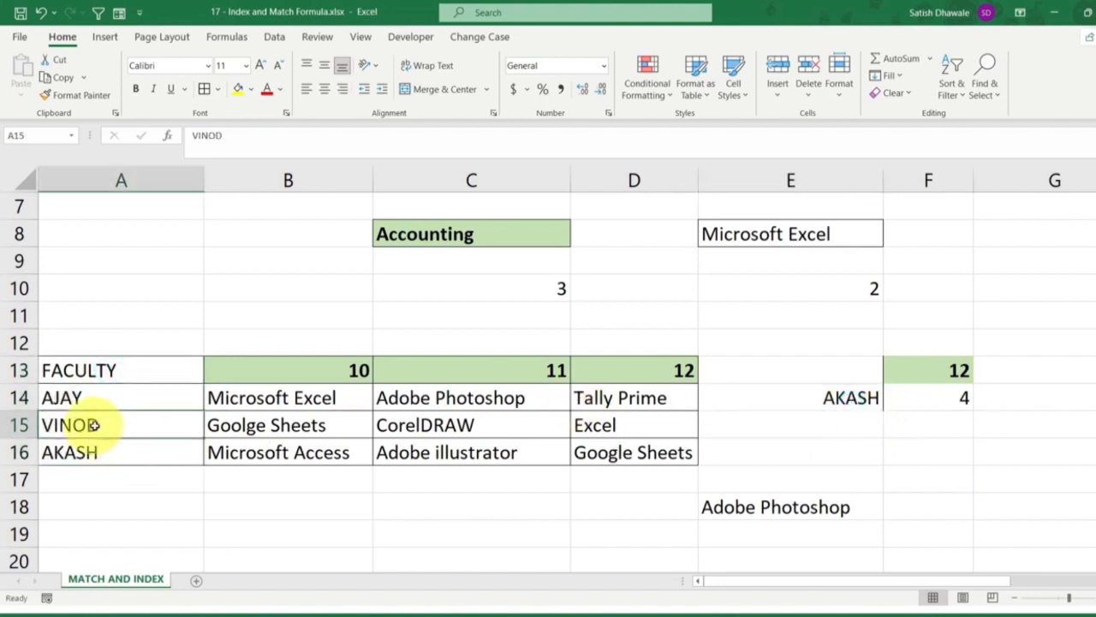
key(ctrl+c)
click(838, 397)
key(ctrl+v)
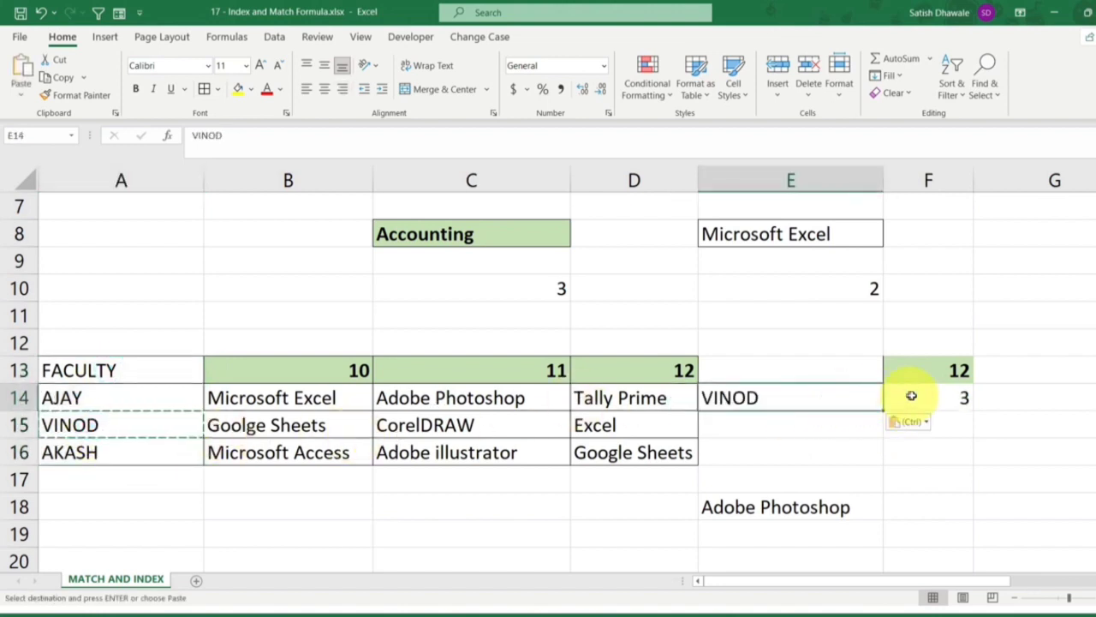
click(910, 399)
double_click(942, 398)
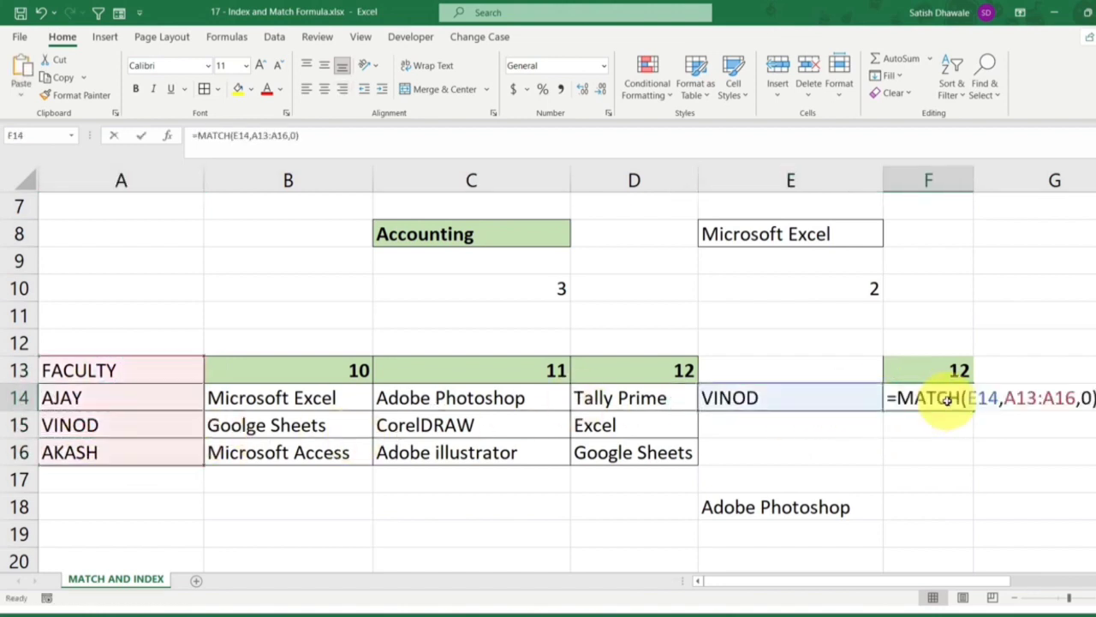
key(Escape)
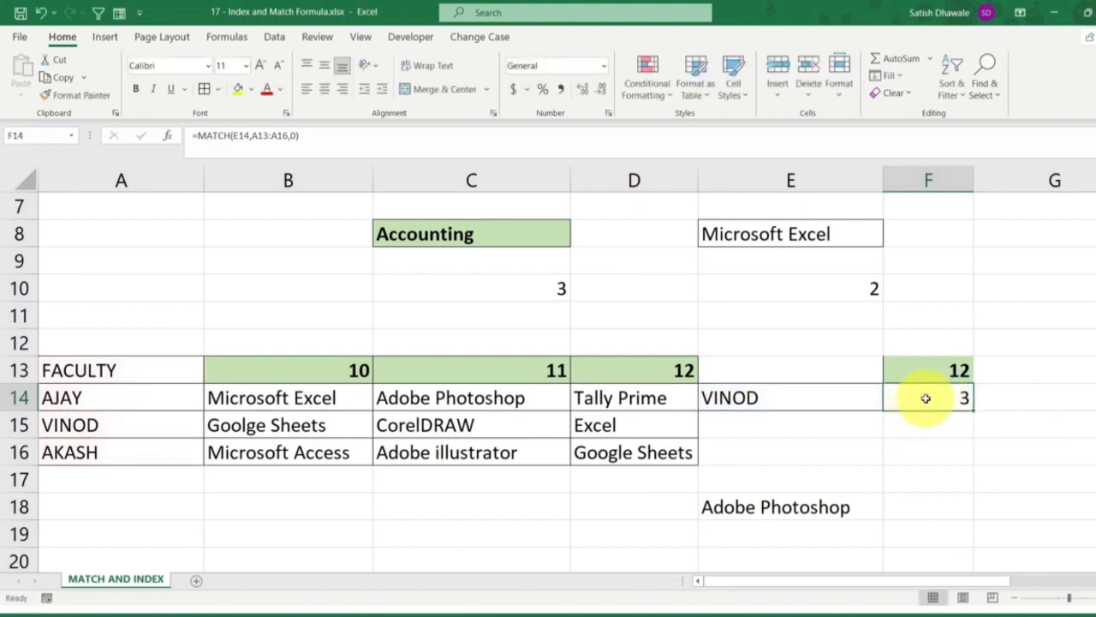
Start F14's formula as =INDEX(A13:D16, followed by MATCH
text(==)
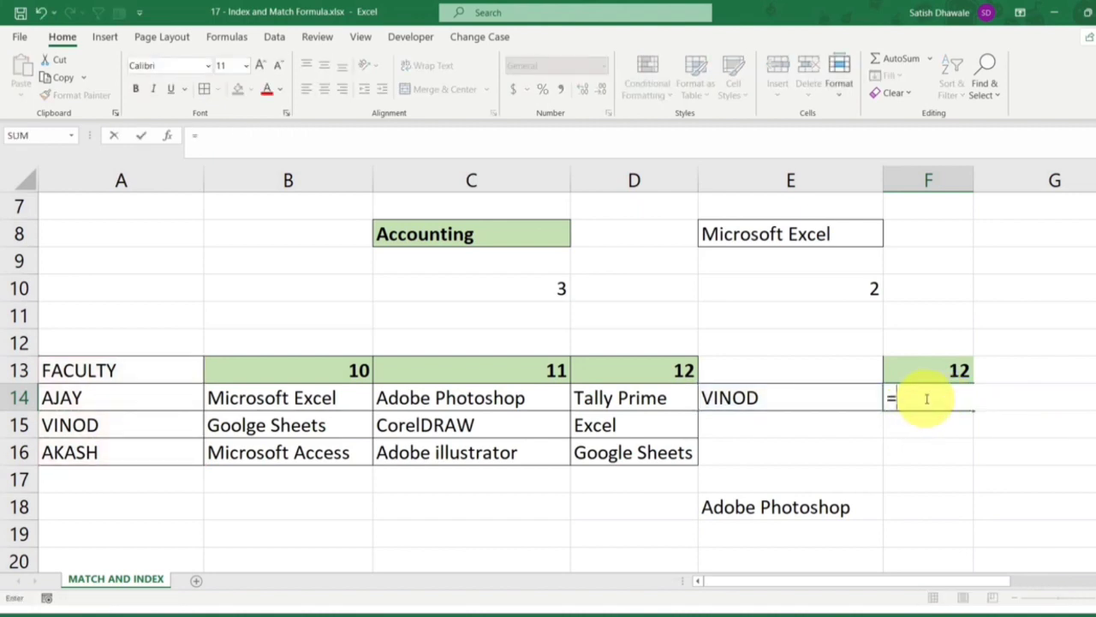
text(INDEX()
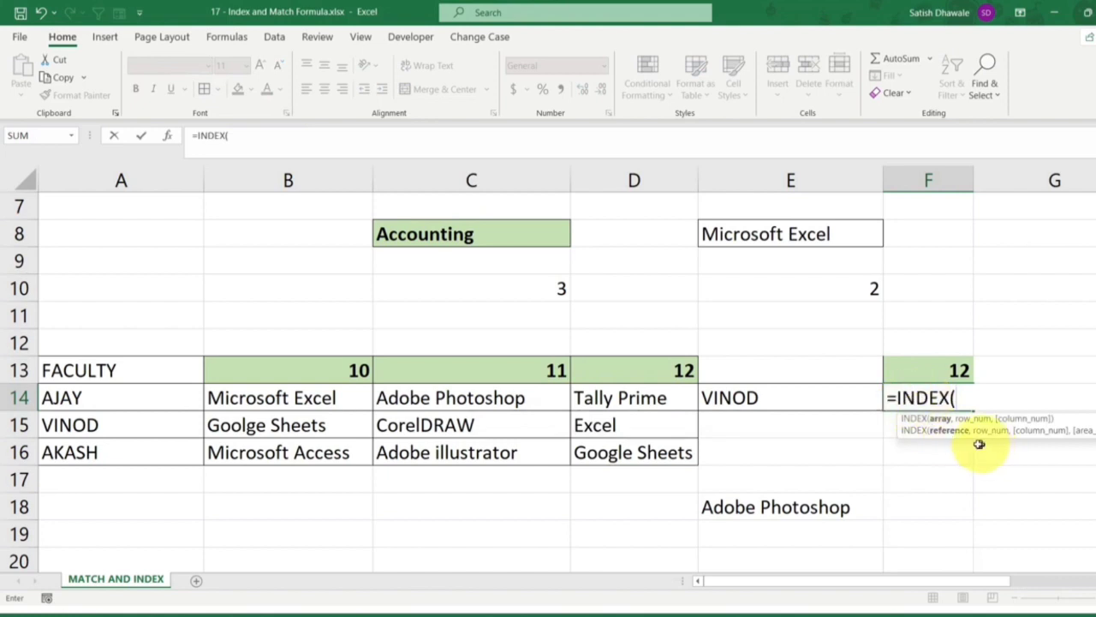
mouse_move(78, 370)
mouse_down()
mouse_move(626, 463)
mouse_move(633, 449)
mouse_up()
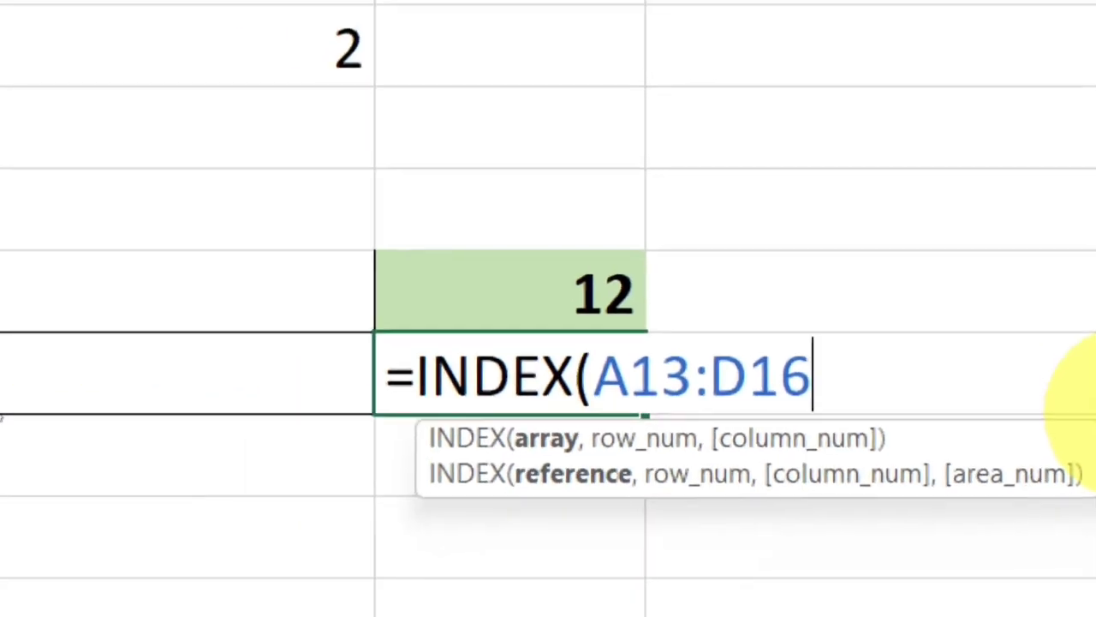
text(,MAT)
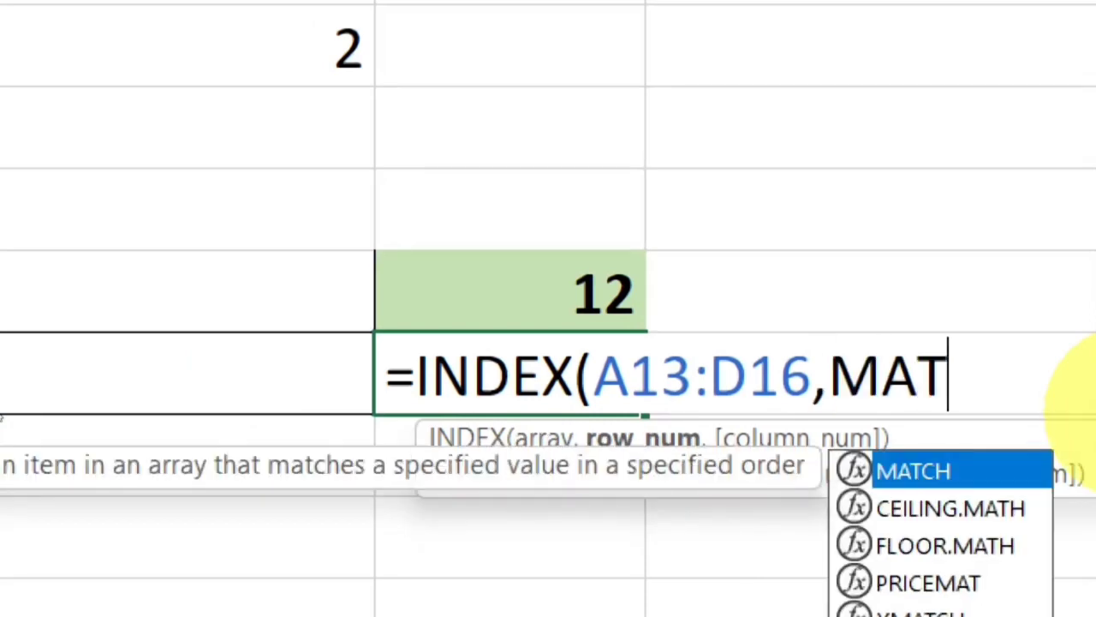
key(Escape)
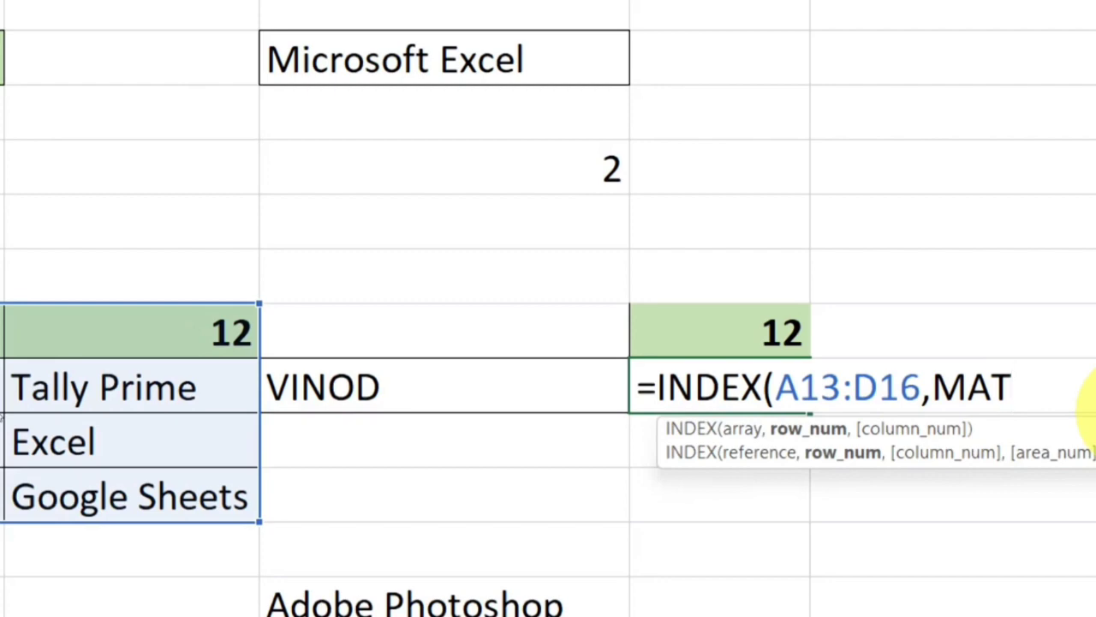
text(CH)
key(Escape)
key(Tab)
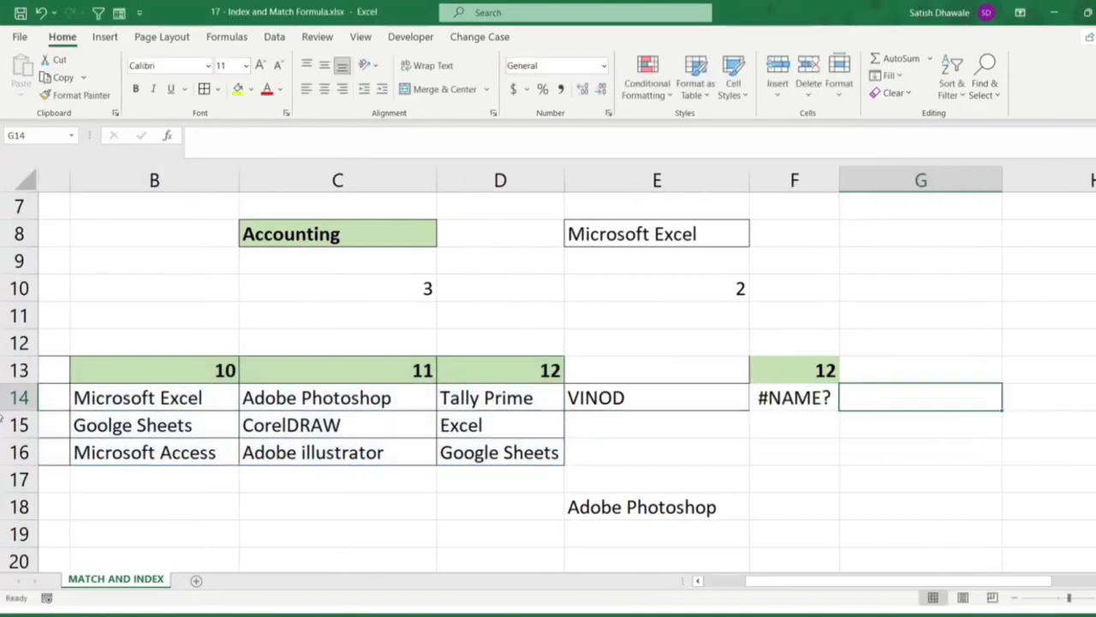
Fix the MATCH call and complete it as MATCH(E14,A13:A16,0) inside the INDEX formula
double_click(808, 399)
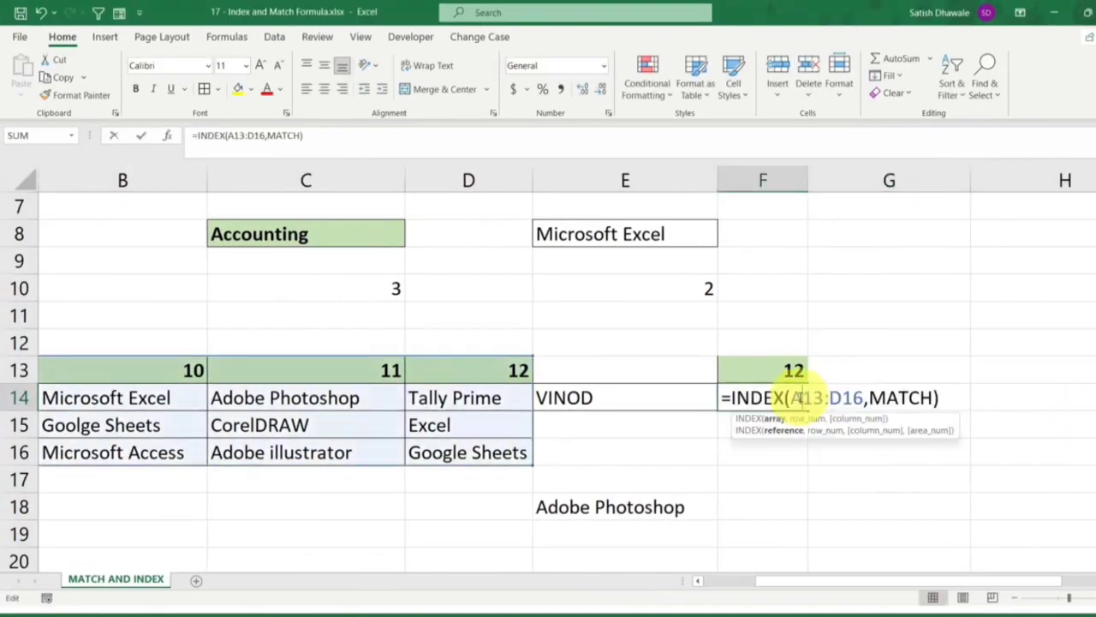
click(942, 399)
key(BackSpace)
text(()
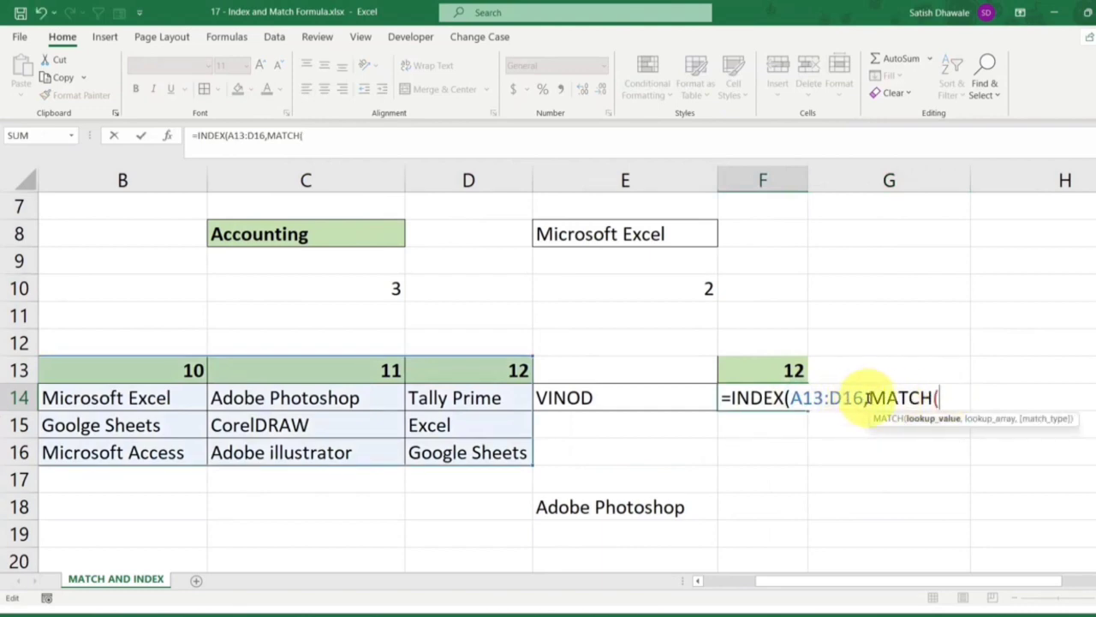
drag(869, 399, 927, 397)
click(940, 398)
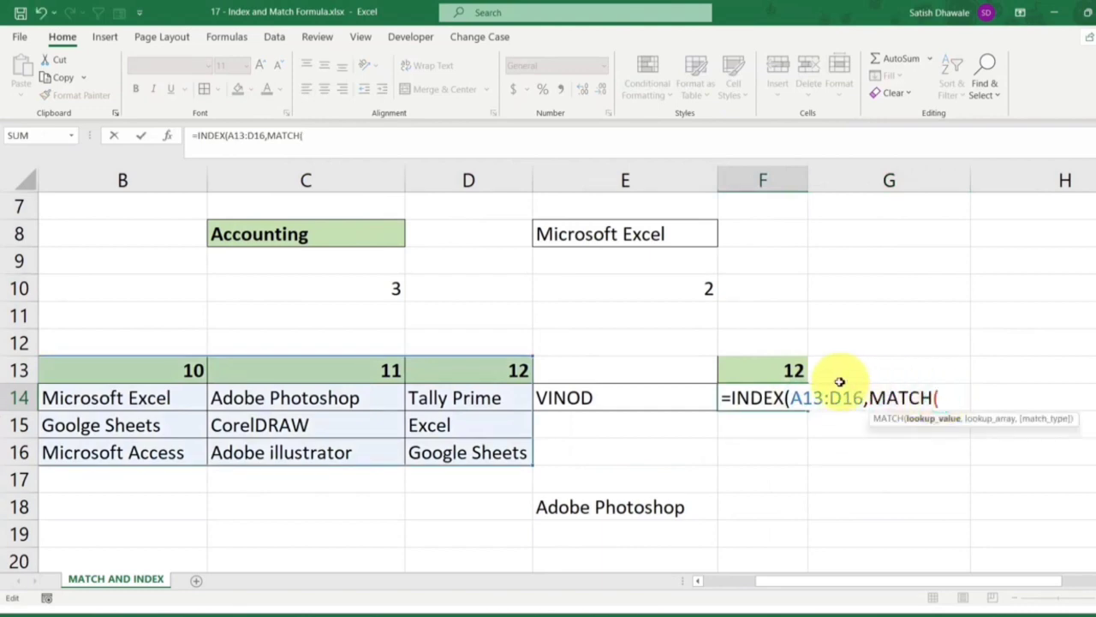
click(664, 399)
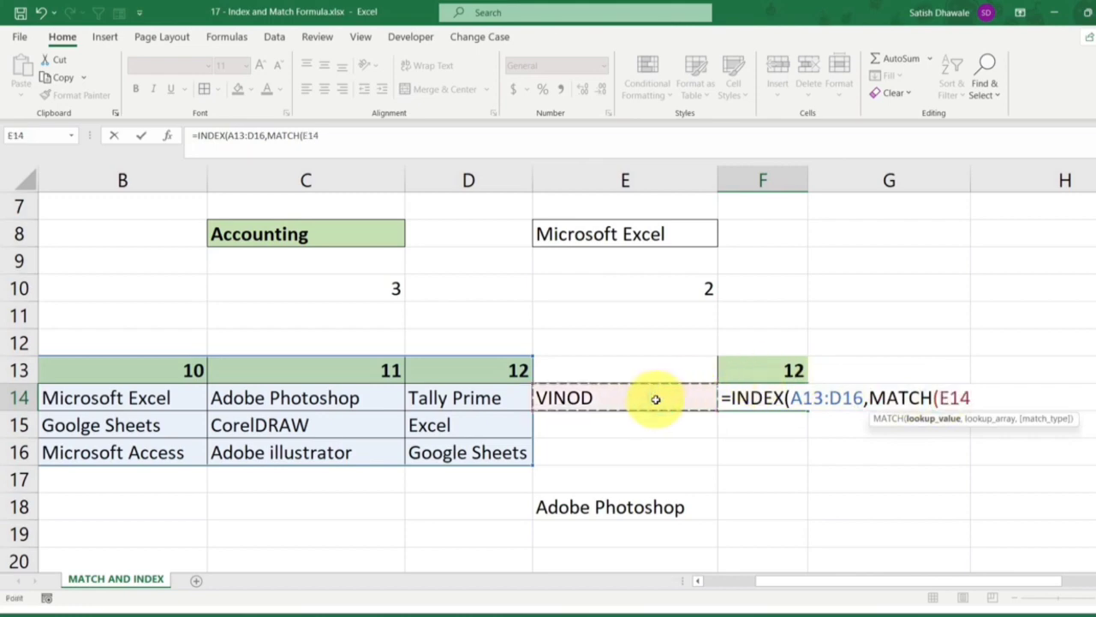
text(,)
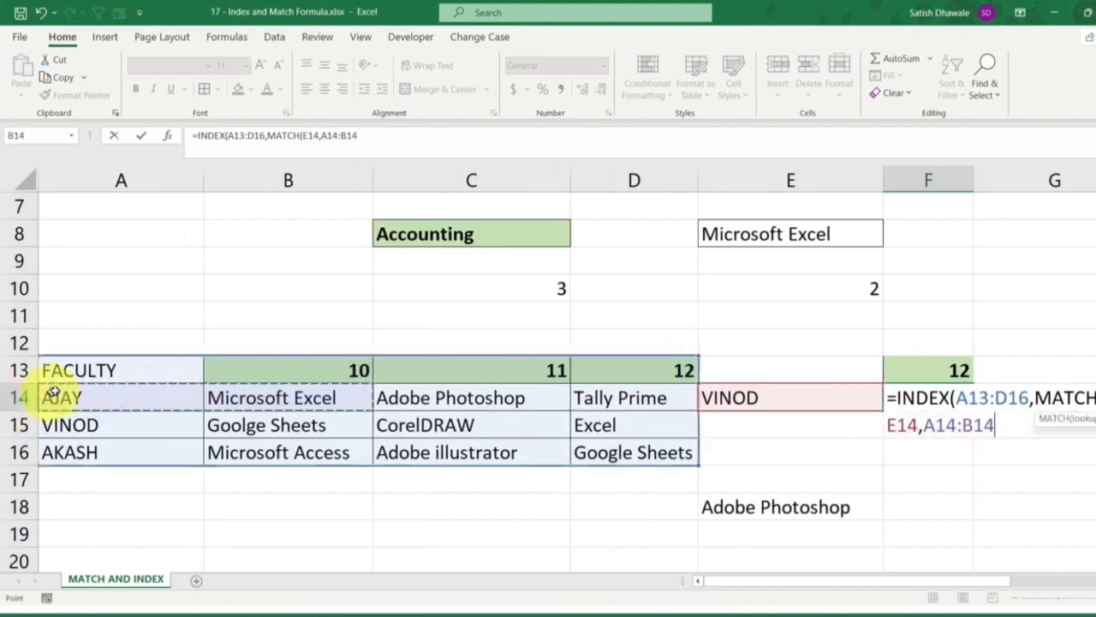
drag(75, 369, 70, 452)
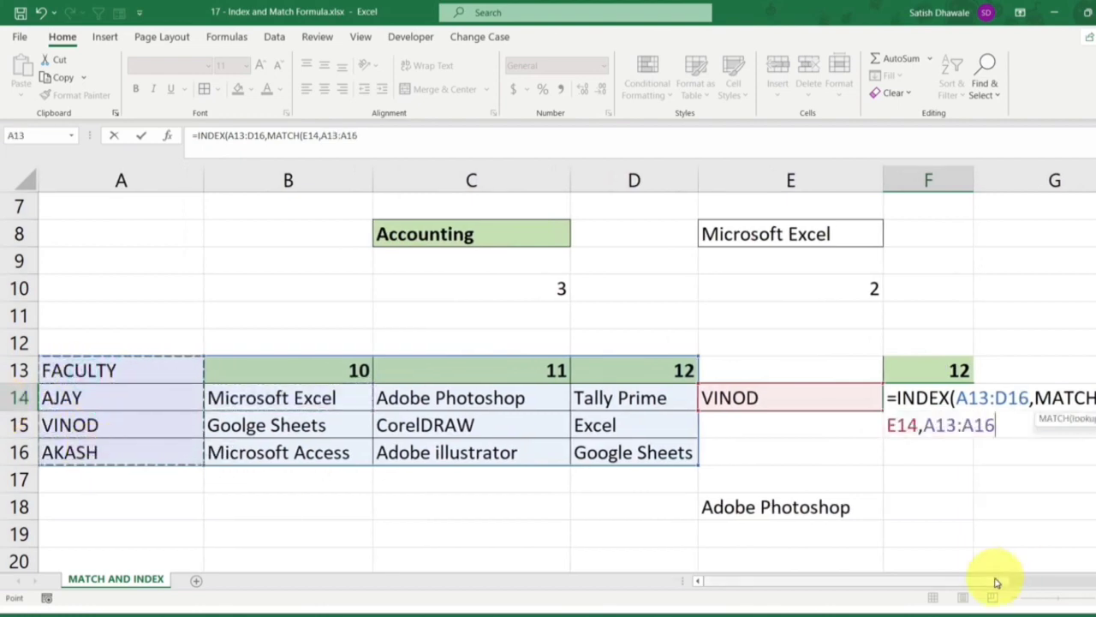
scroll(991, 573, right, 2)
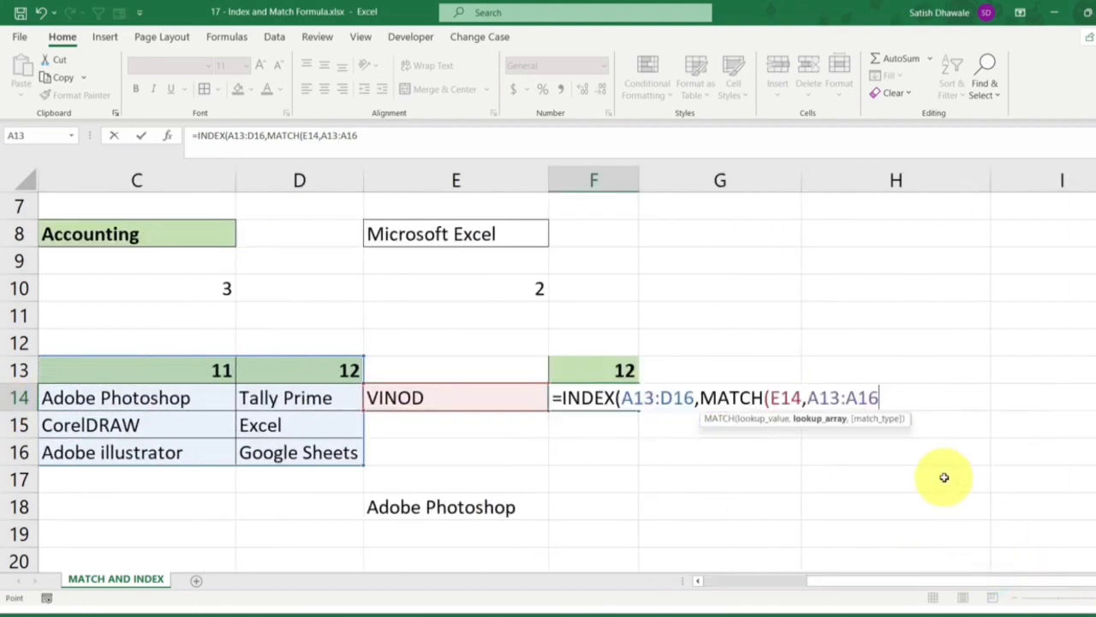
text(,0))
drag(699, 398, 897, 397)
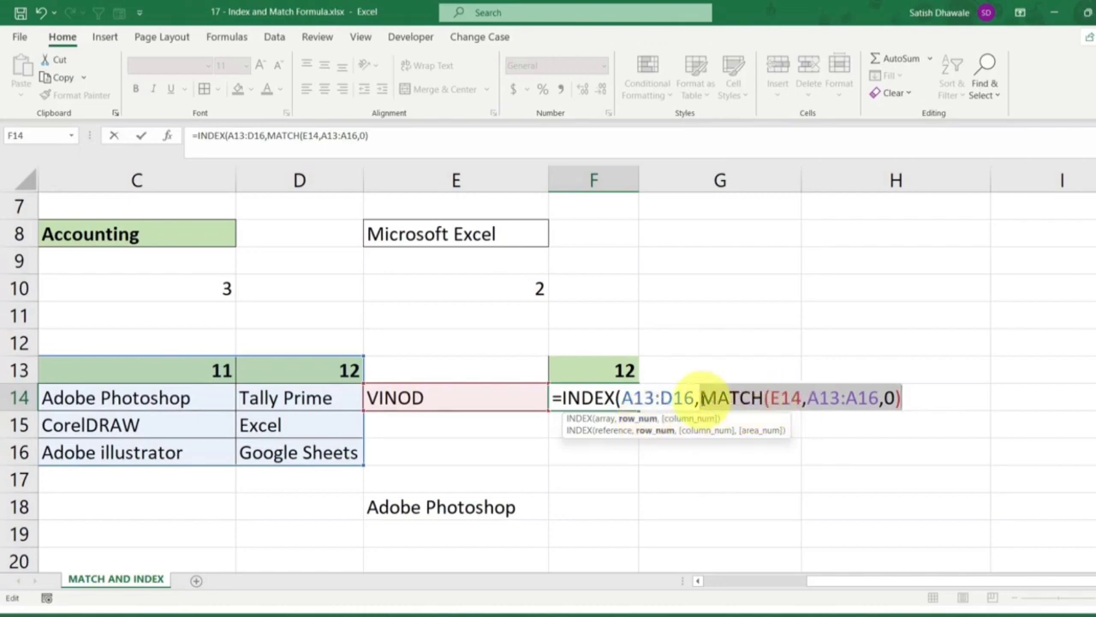
drag(701, 397, 903, 398)
Evaluate MATCH(E14,A13:A16,0) to 3, restore it, and add a comma for the column argument
text(3:D16,3)
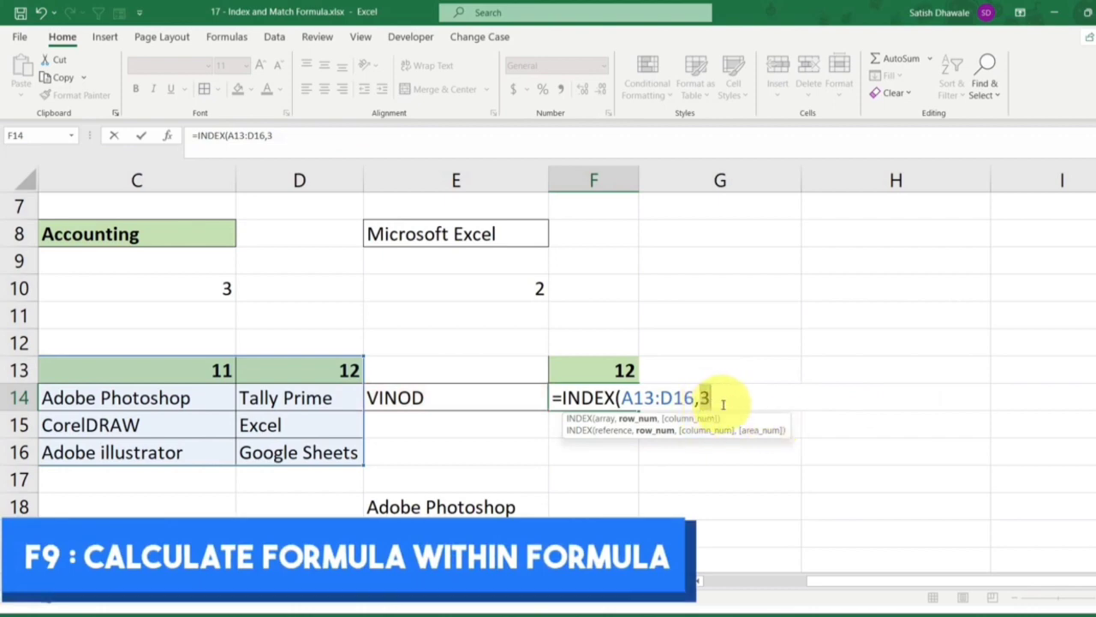
key(ctrl+z)
drag(700, 397, 896, 397)
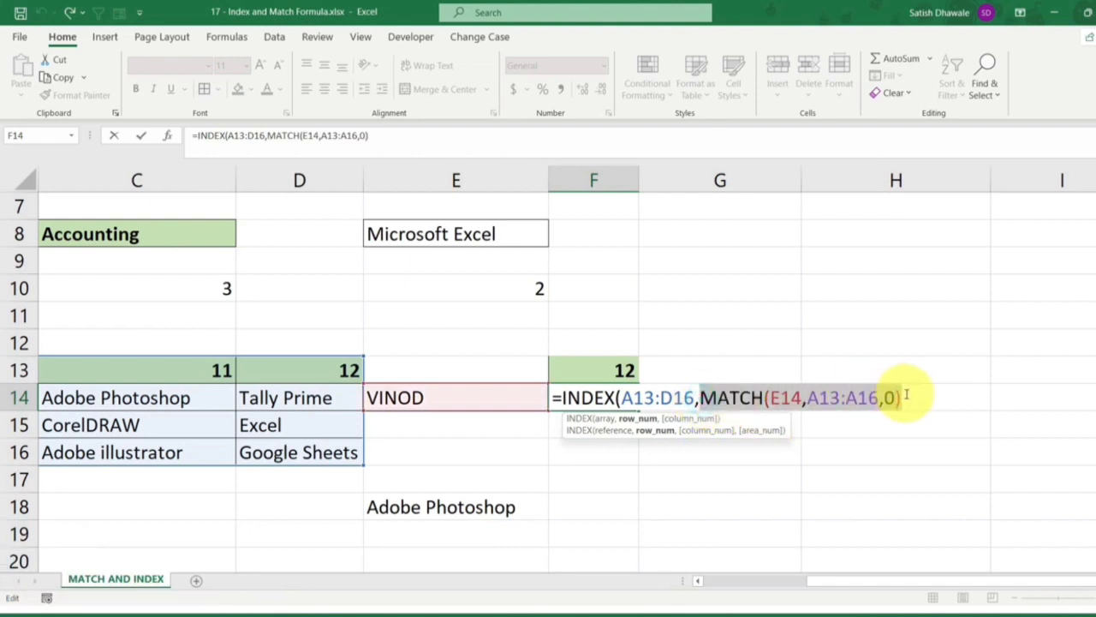
text(3:D16,3)
key(ctrl+z)
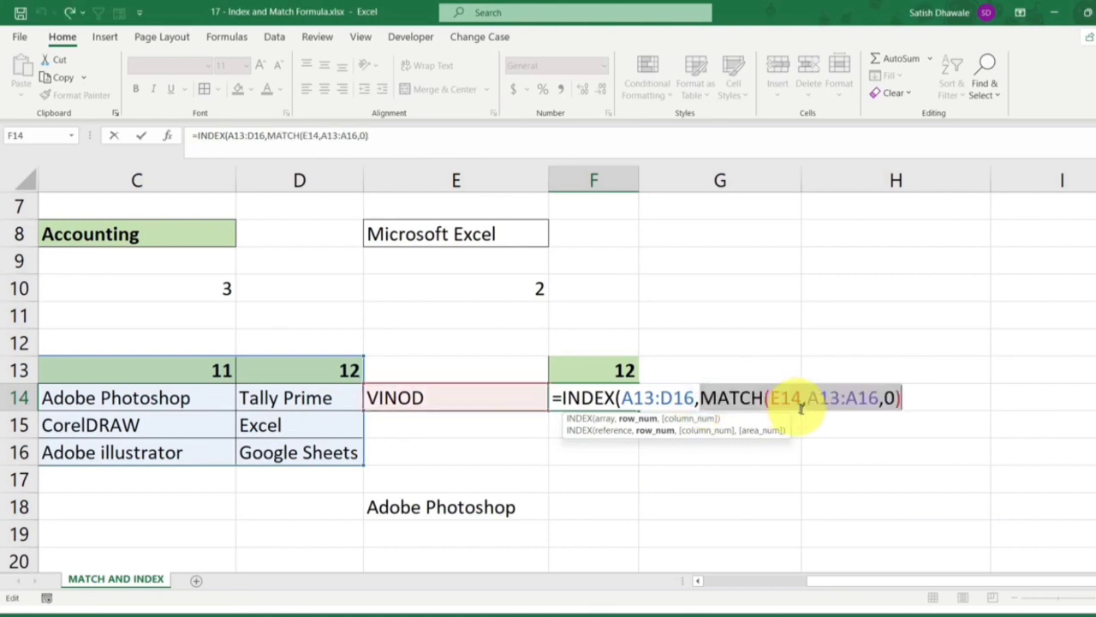
click(909, 400)
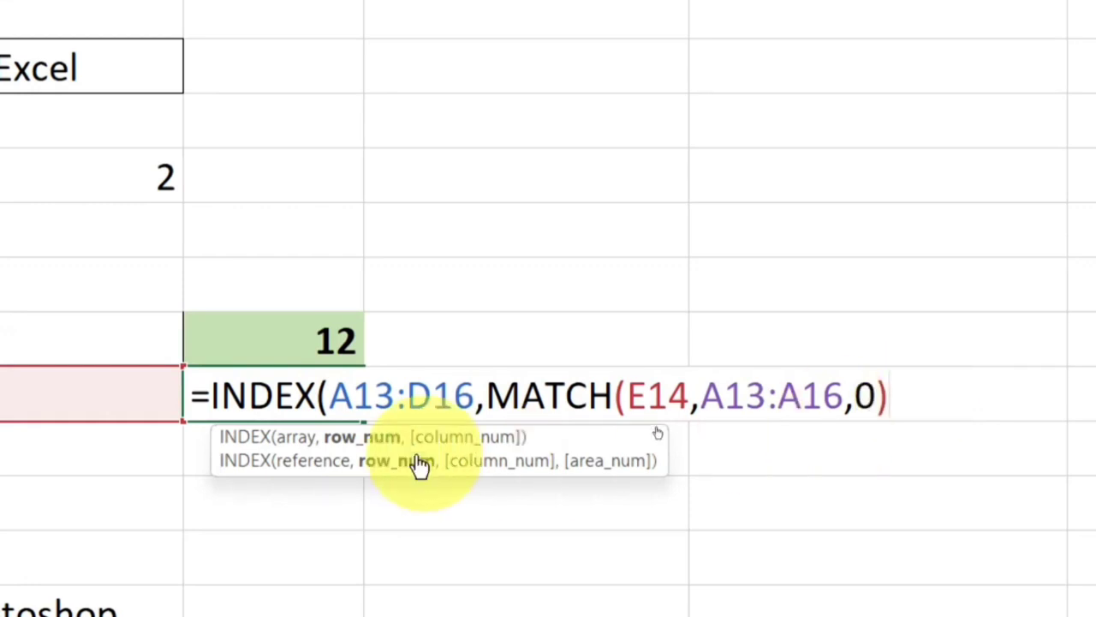
text(,)
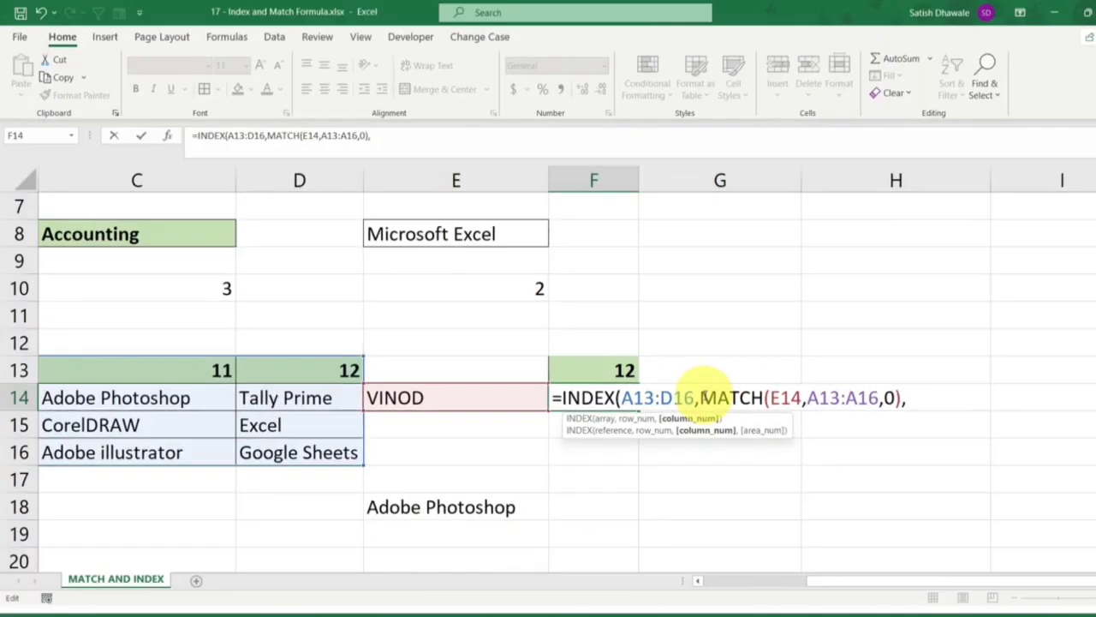
text(MATCVH)
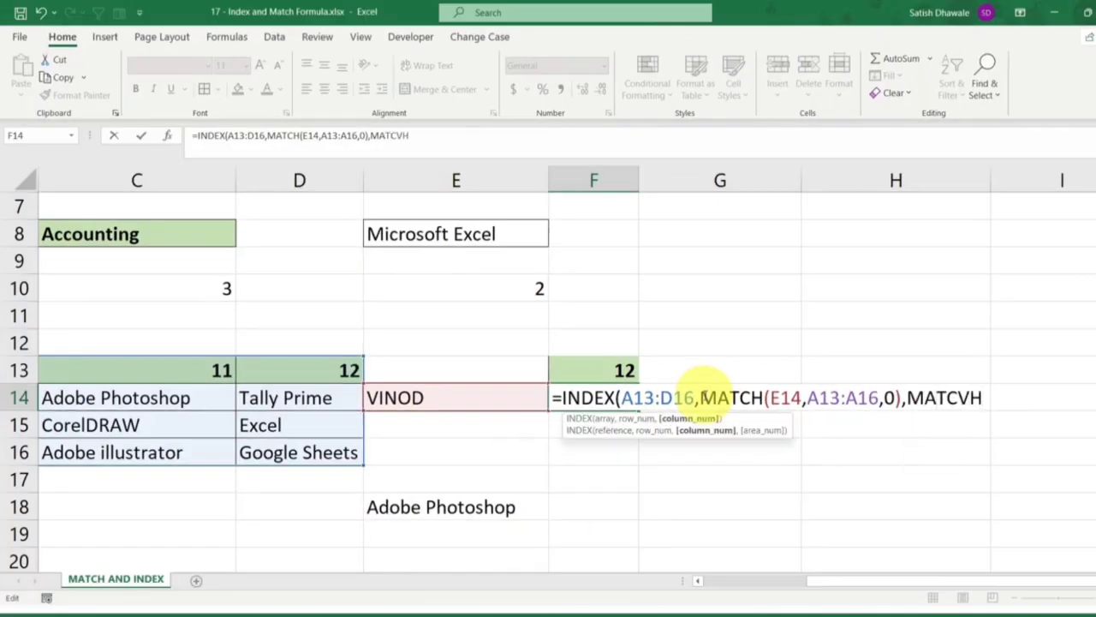
Add MATCH(F13,A13:D13,0) as the column lookup in F14's INDEX formula
key(BackSpace)
key(BackSpace)
text(H()
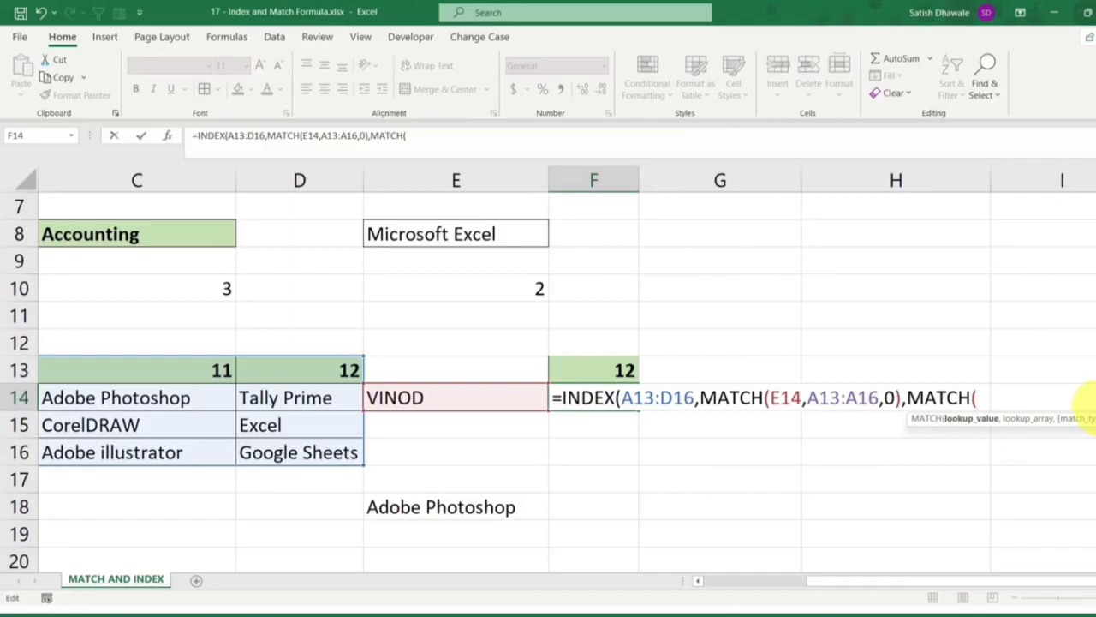
click(608, 370)
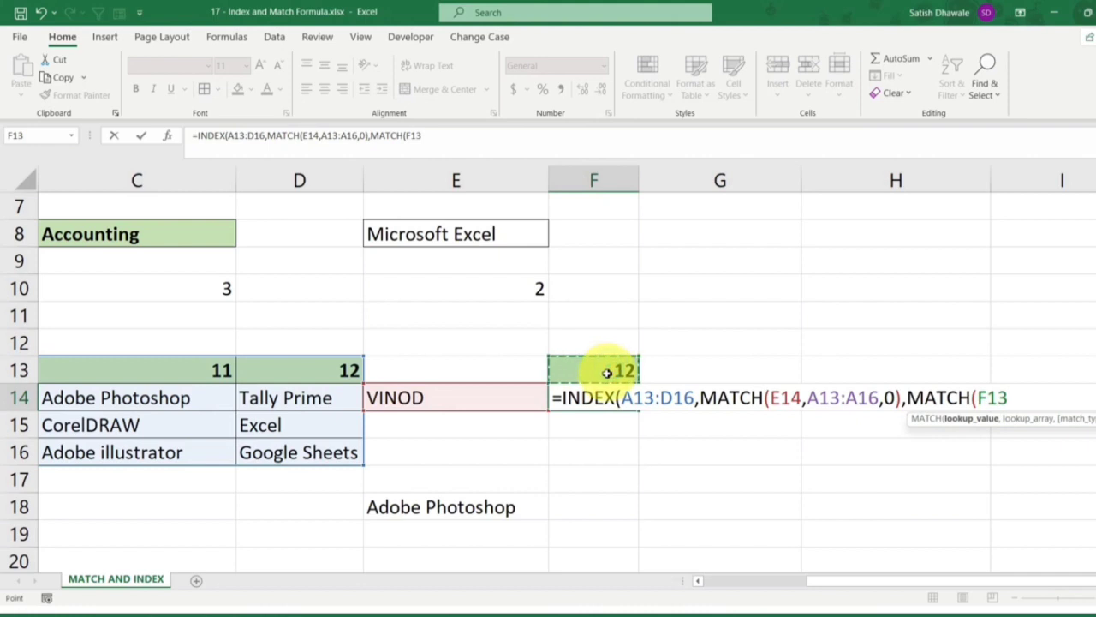
text(,)
click(146, 374)
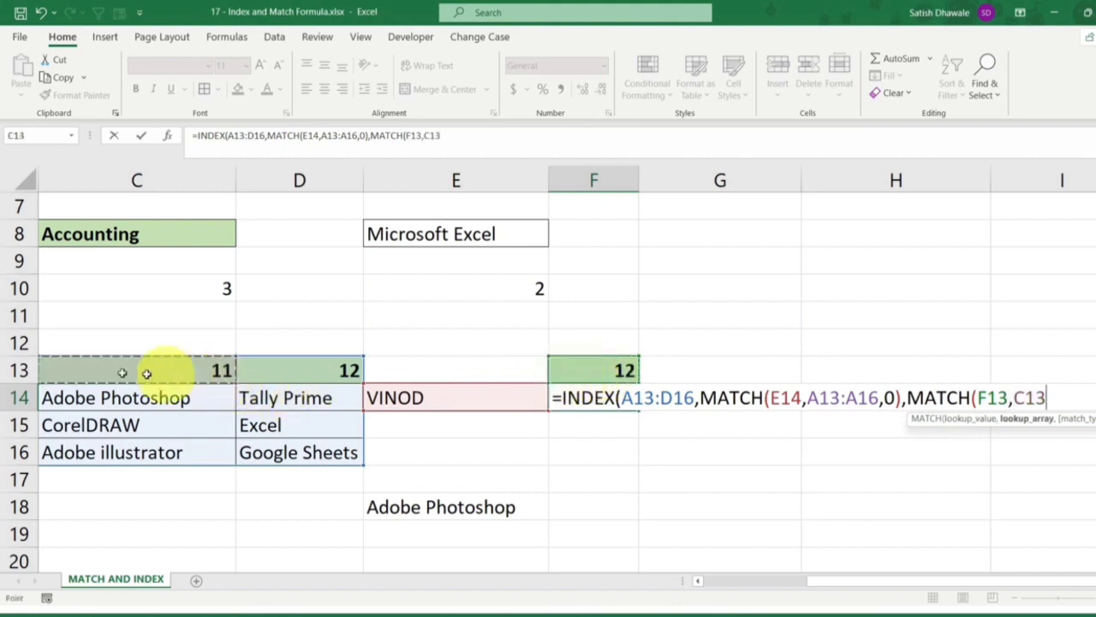
drag(49, 368, 606, 370)
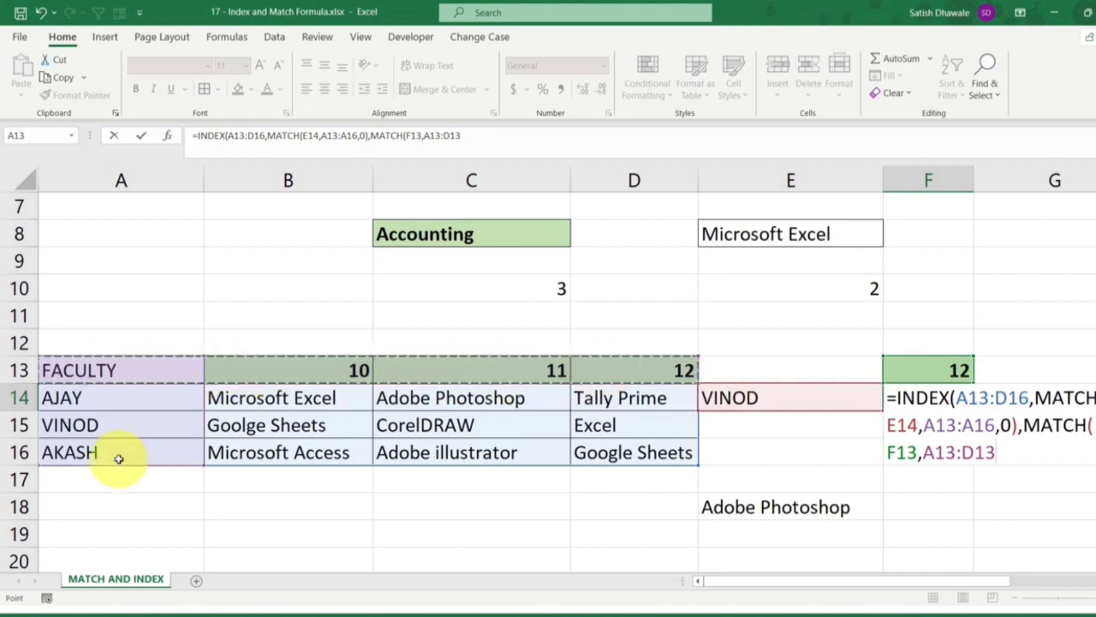
drag(1002, 581, 1094, 581)
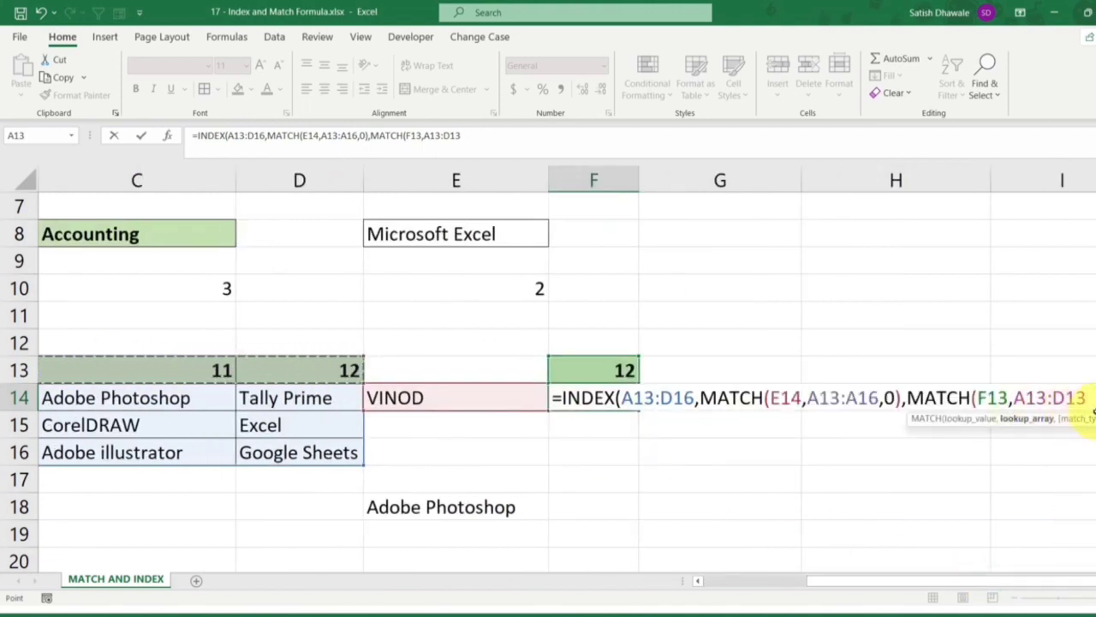
text(,0)
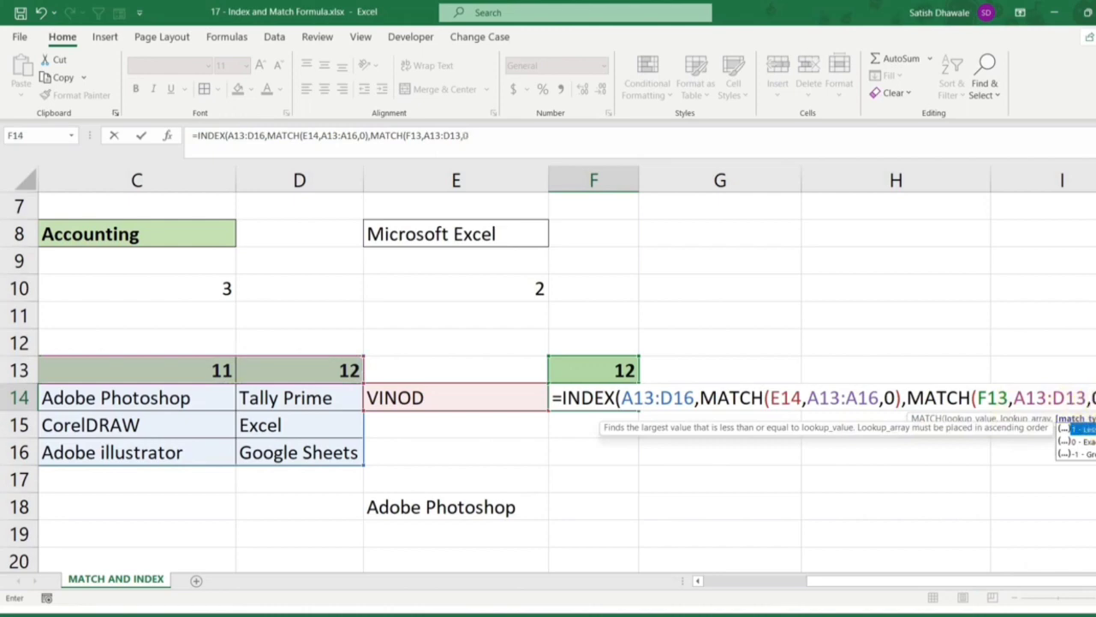
text())
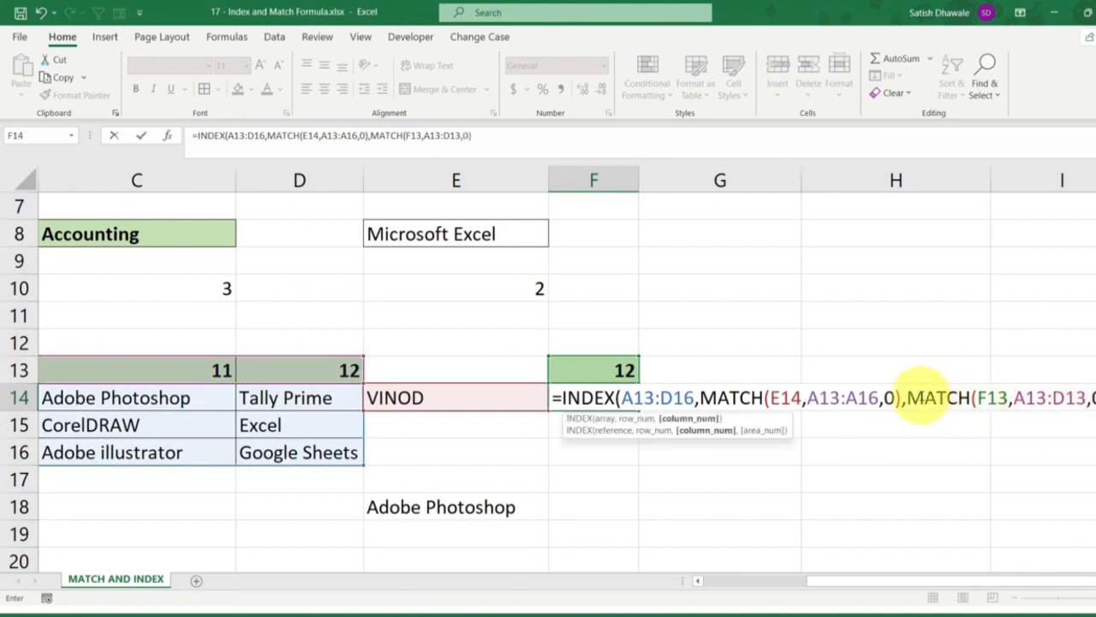
Compare the A13:D13 and A13:A16 ranges in the formula, then commit it
drag(906, 397, 1090, 426)
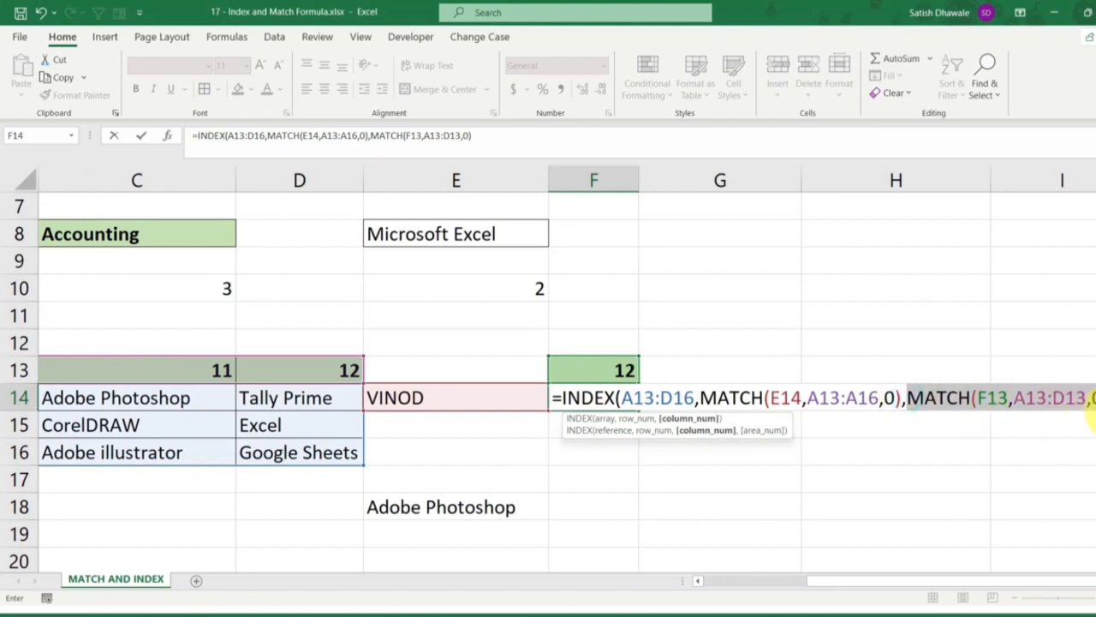
click(1036, 398)
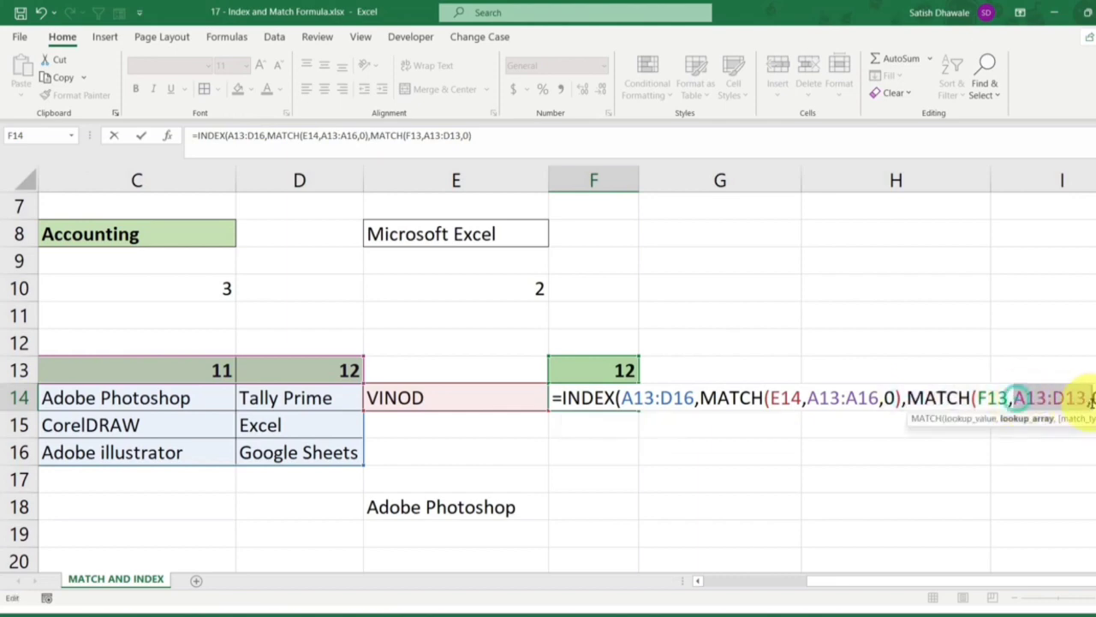
drag(1086, 397, 1013, 397)
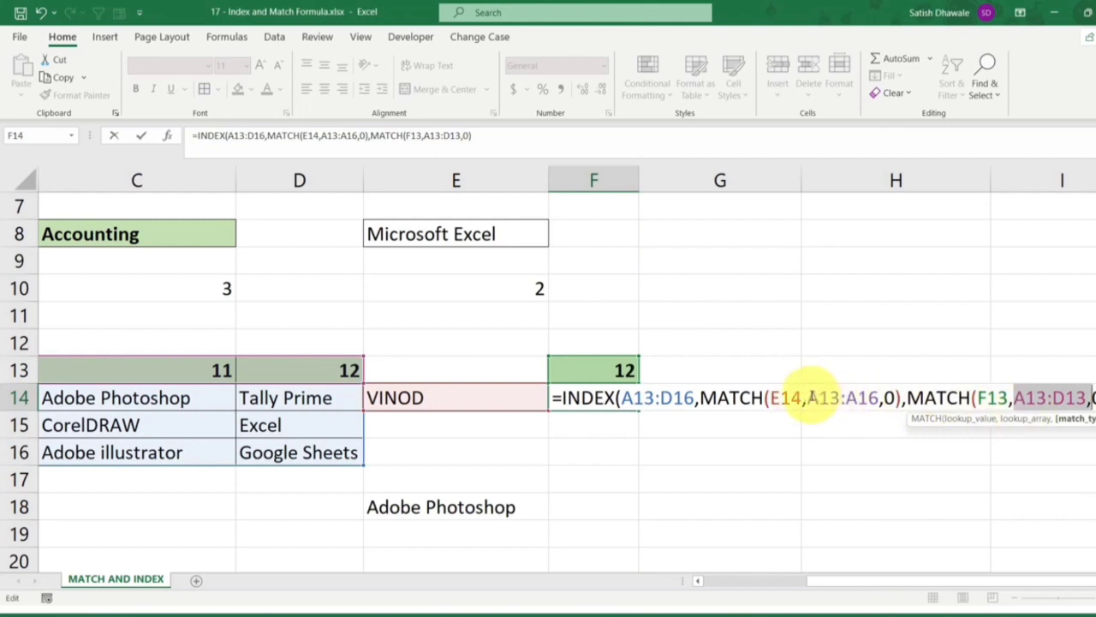
drag(808, 398, 870, 397)
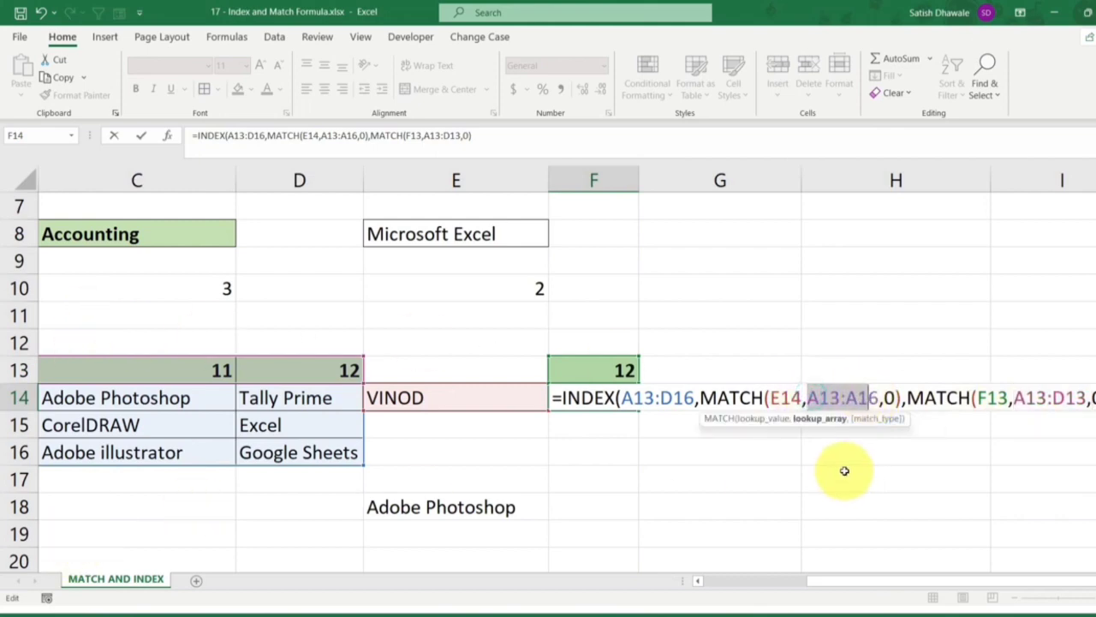
key(Return)
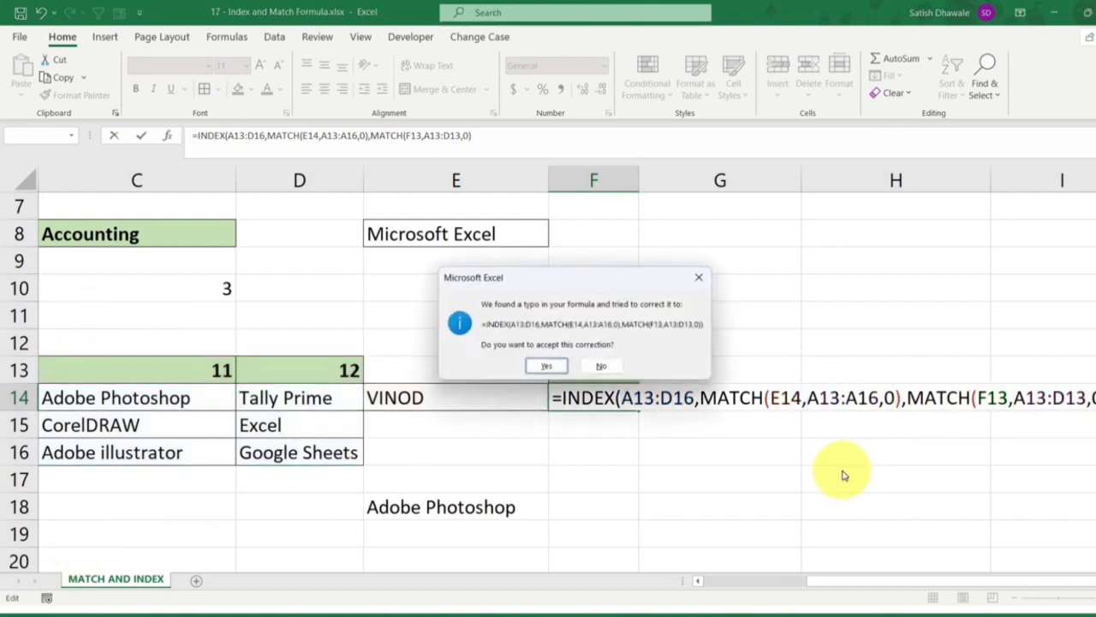
Accept the parenthesis correction and check F14's Excel result against the course table
key(Return)
click(619, 397)
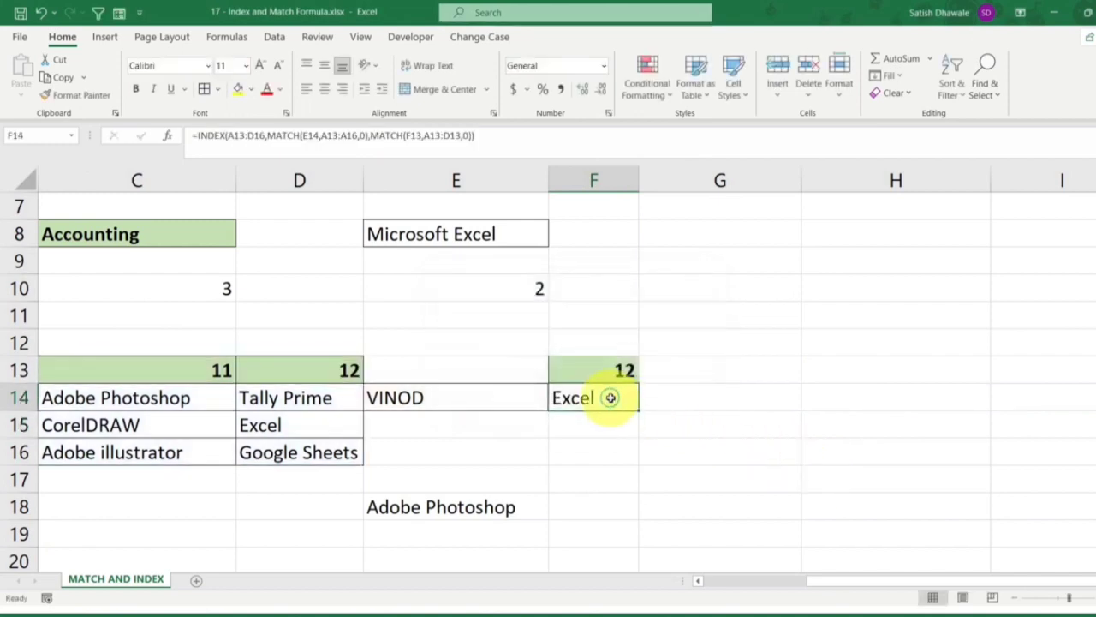
key(Left)
key(Home)
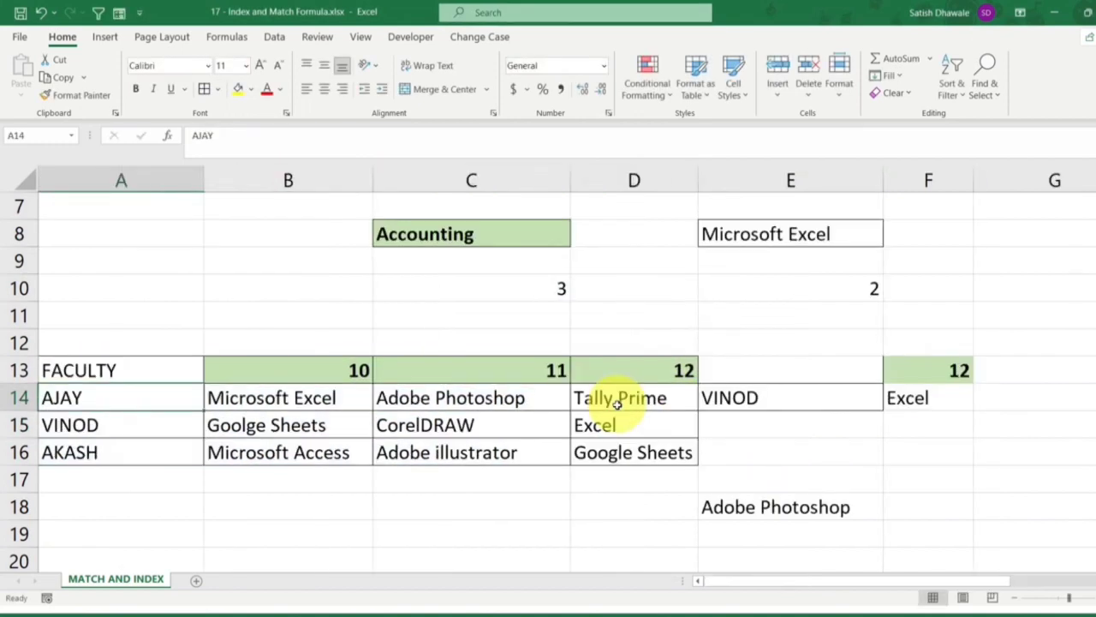
click(589, 426)
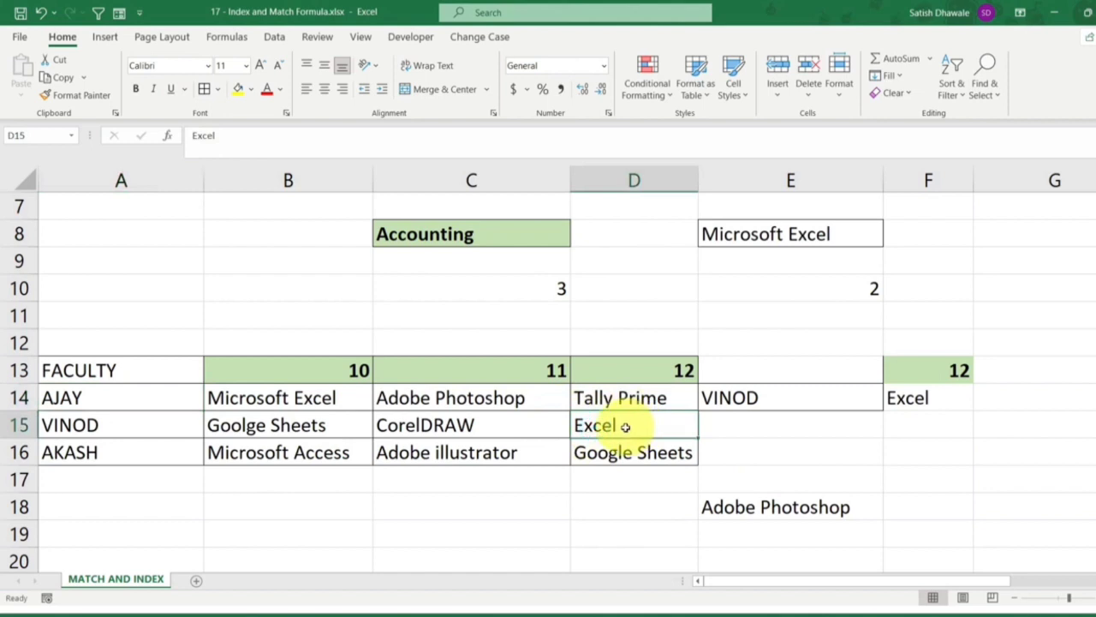
Enter AJAY, then AKASH, as the faculty name in E14
click(839, 400)
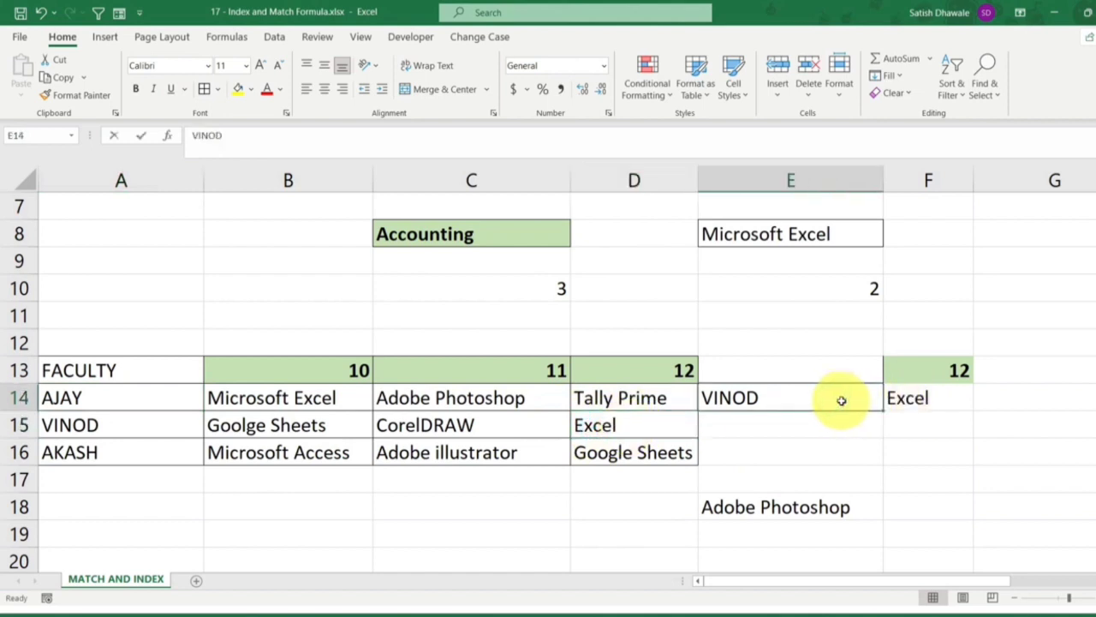
text(AJAY)
key(Return)
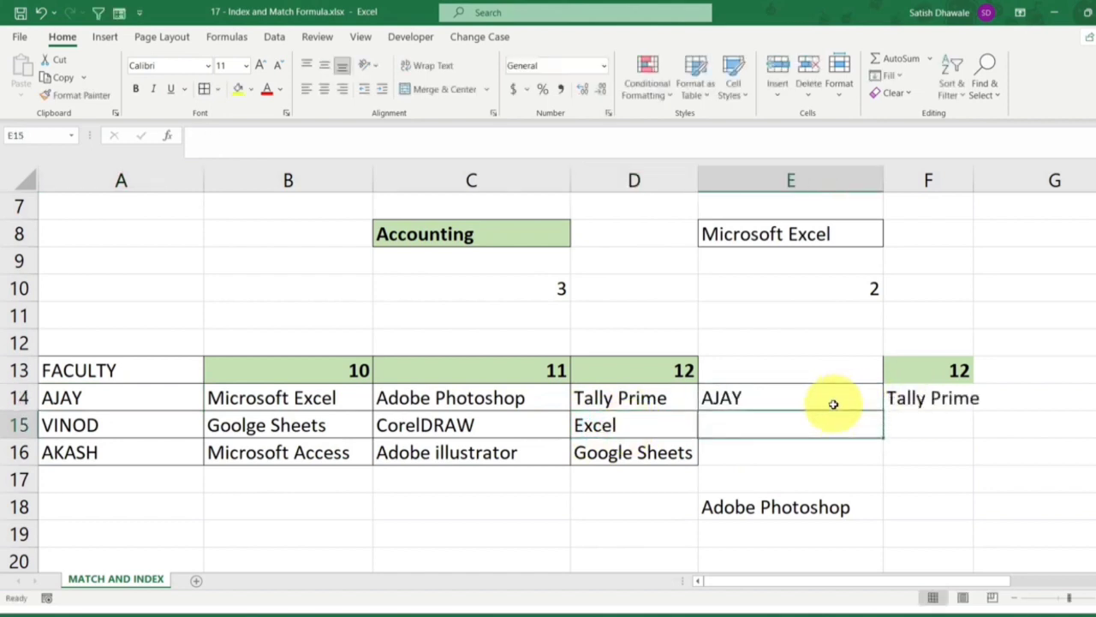
click(815, 401)
text(AKASH)
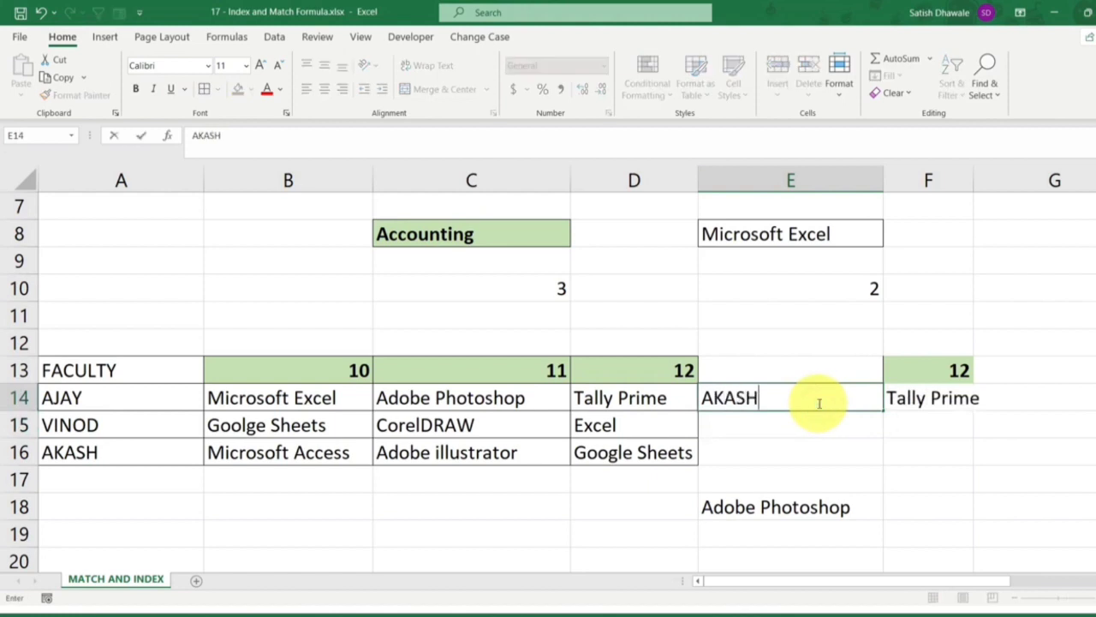
key(Return)
Enter faculty codes 10, 11, then 12 in F13, watching F14's result change
click(928, 373)
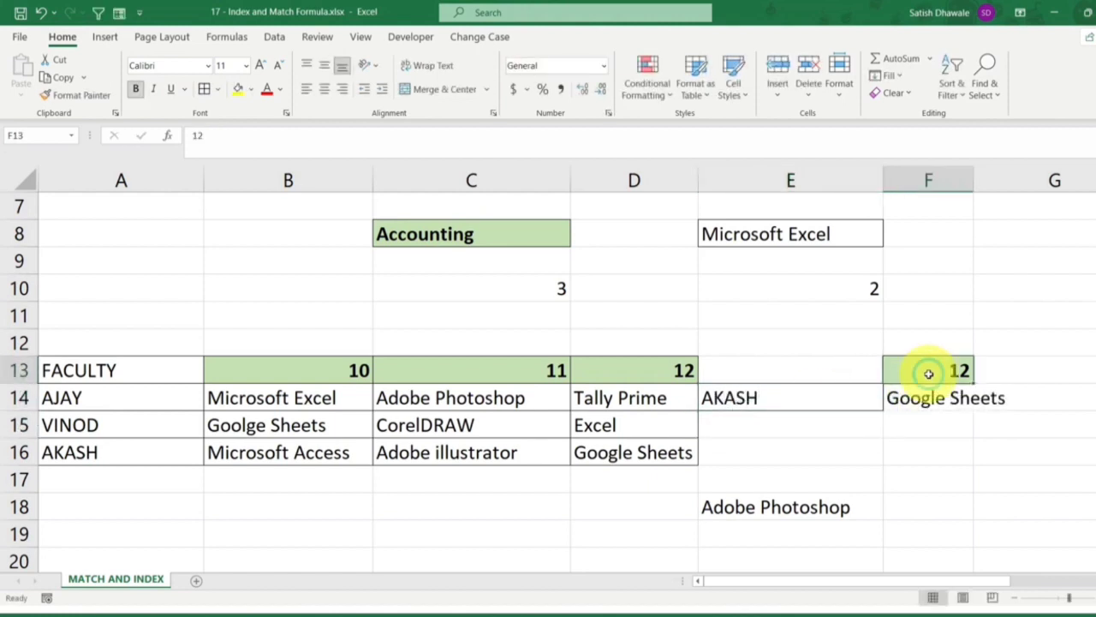
text(10)
key(Return)
click(929, 372)
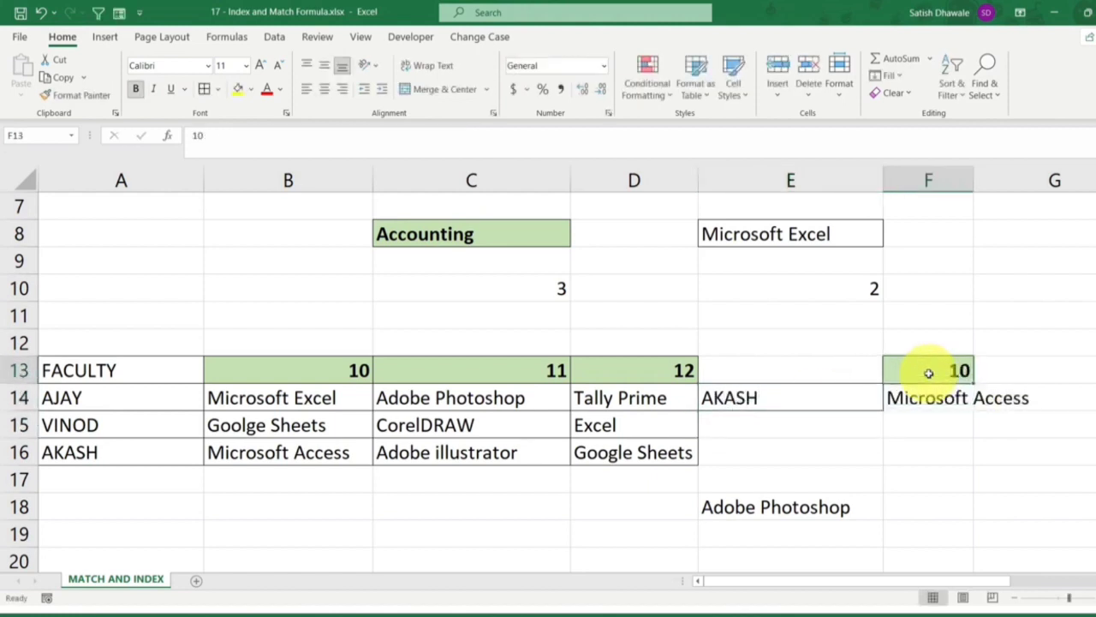
text(11)
key(Return)
click(928, 373)
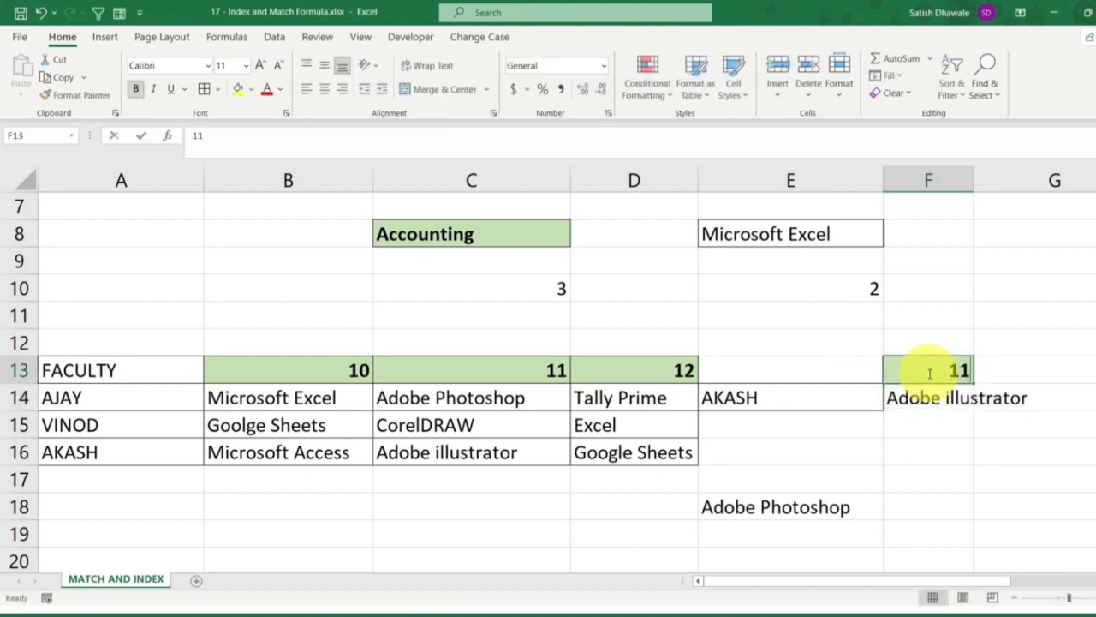
key(Return)
scroll(914, 370, up, 1)
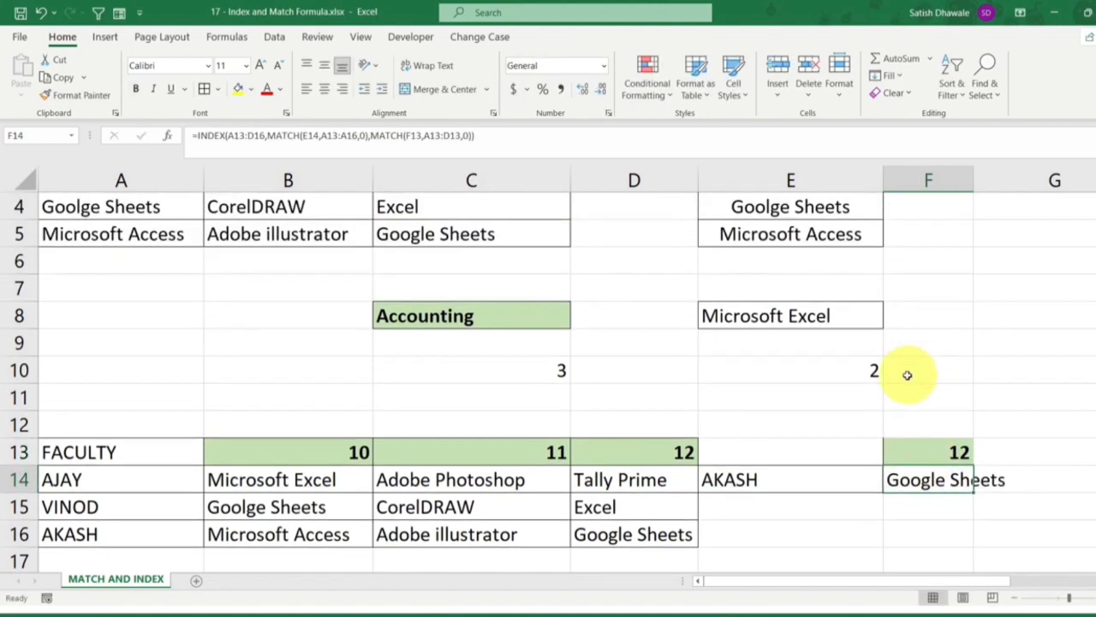
scroll(907, 374, up, 1)
drag(857, 269, 844, 328)
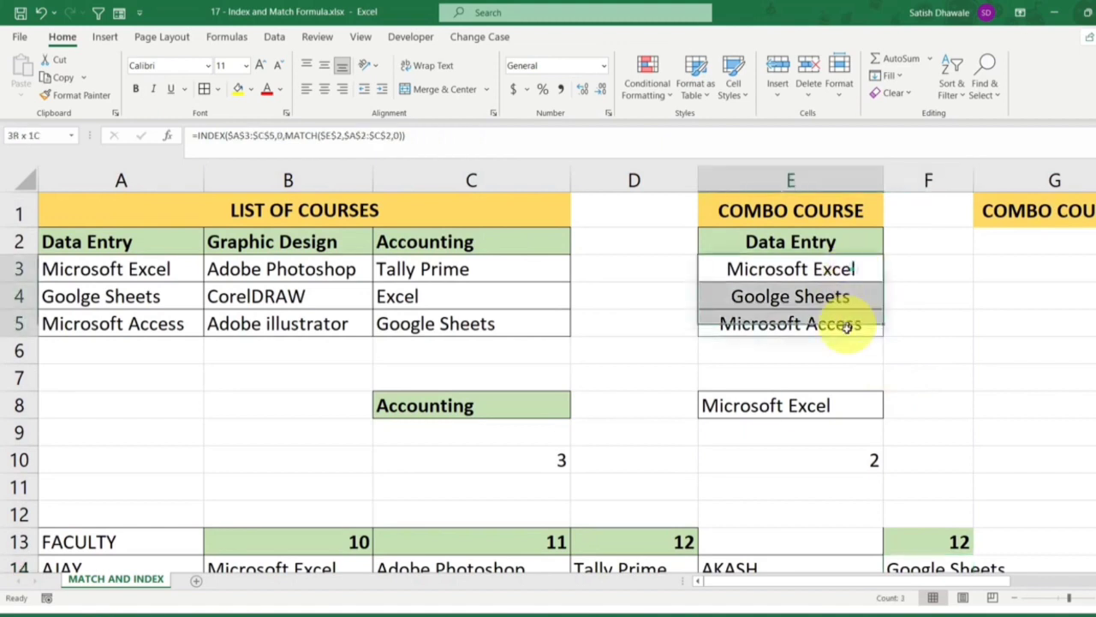
key(Delete)
click(840, 267)
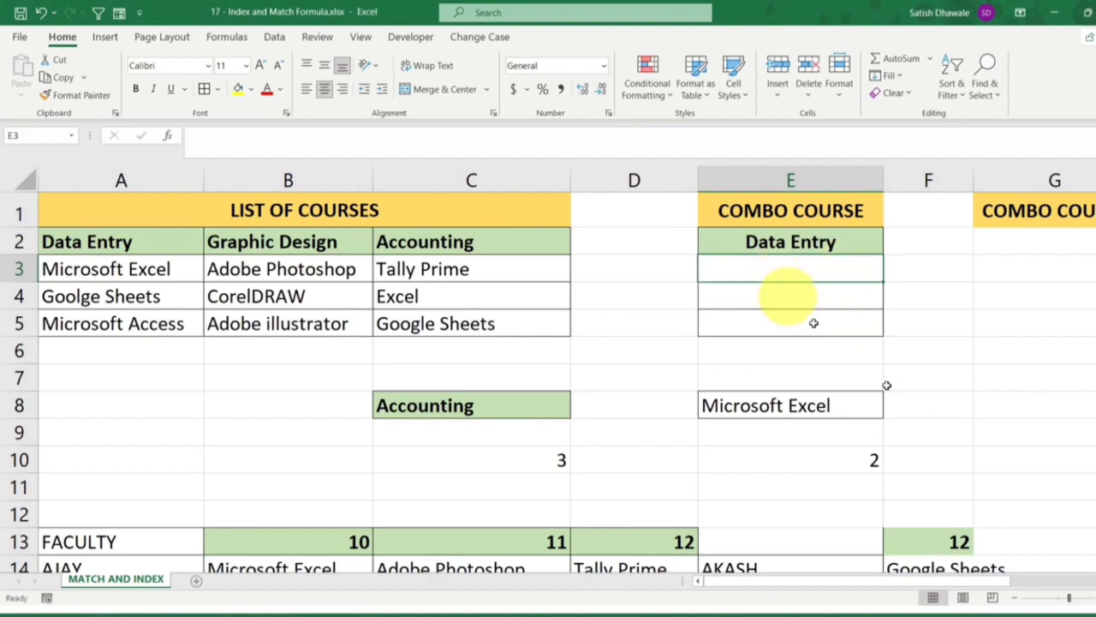
scroll(783, 296, down, 3)
scroll(579, 398, up, 3)
click(167, 247)
key(ctrl+shift+Down)
click(770, 246)
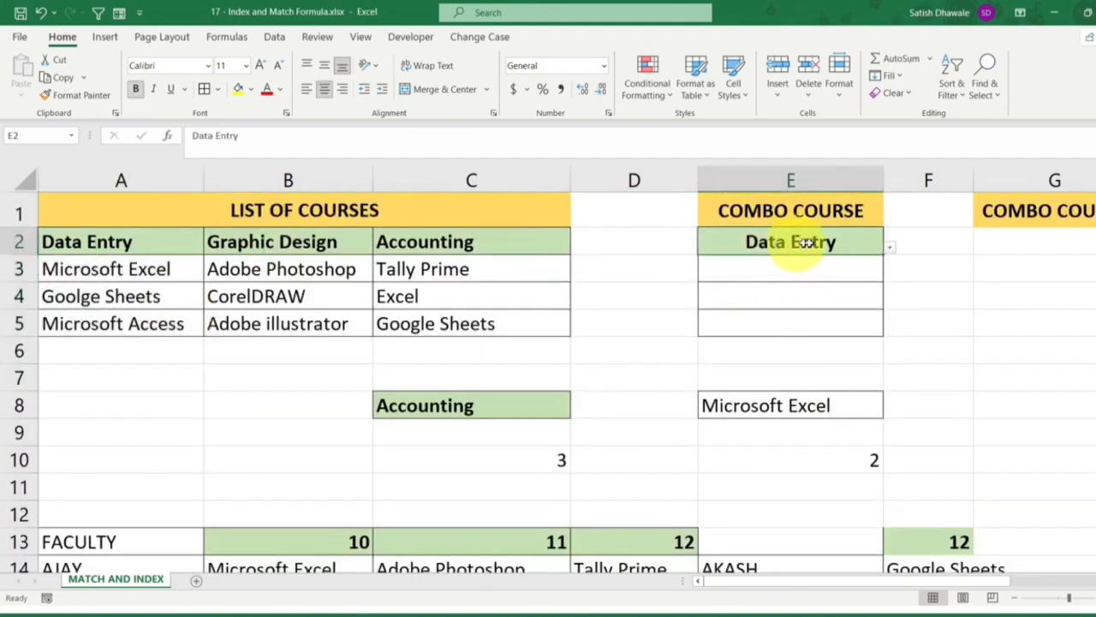
click(890, 248)
click(778, 284)
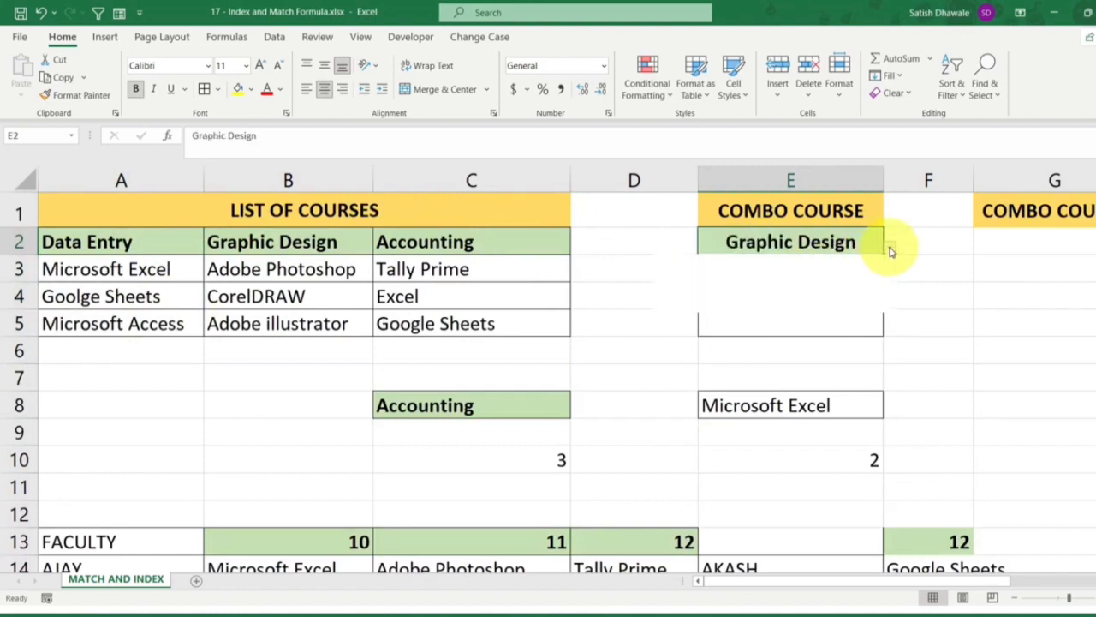
click(890, 248)
click(766, 304)
click(891, 248)
click(778, 284)
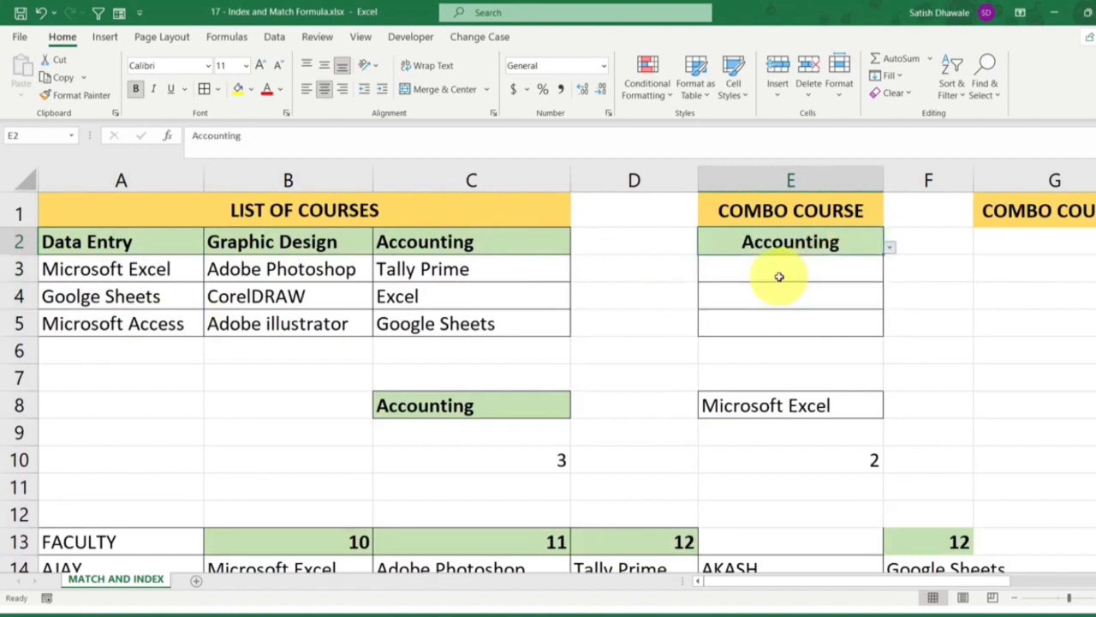
click(1062, 242)
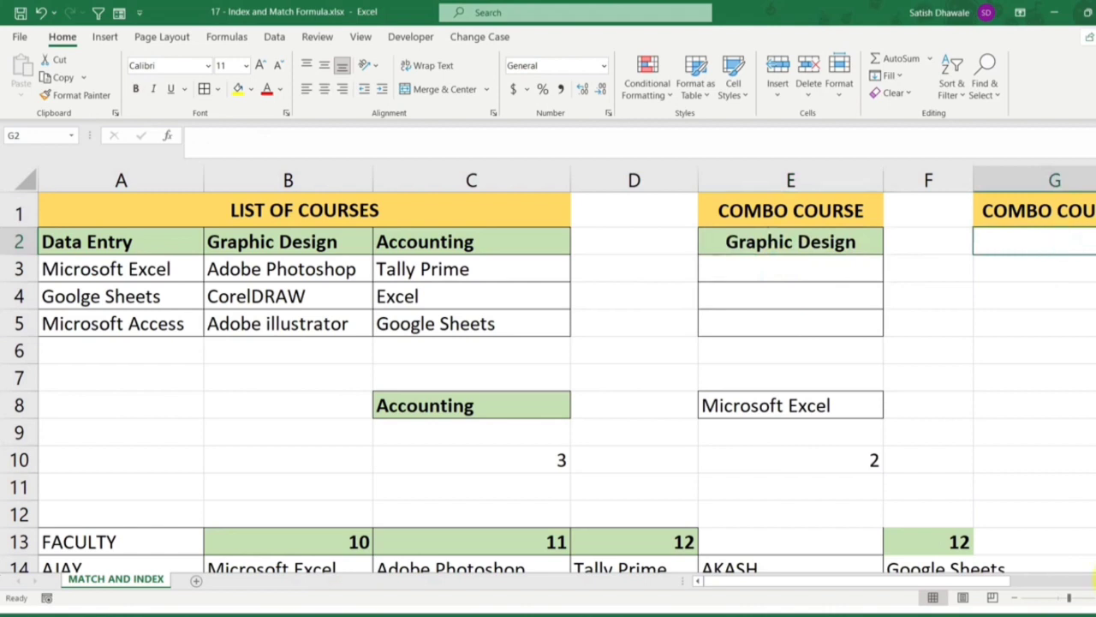
click(705, 247)
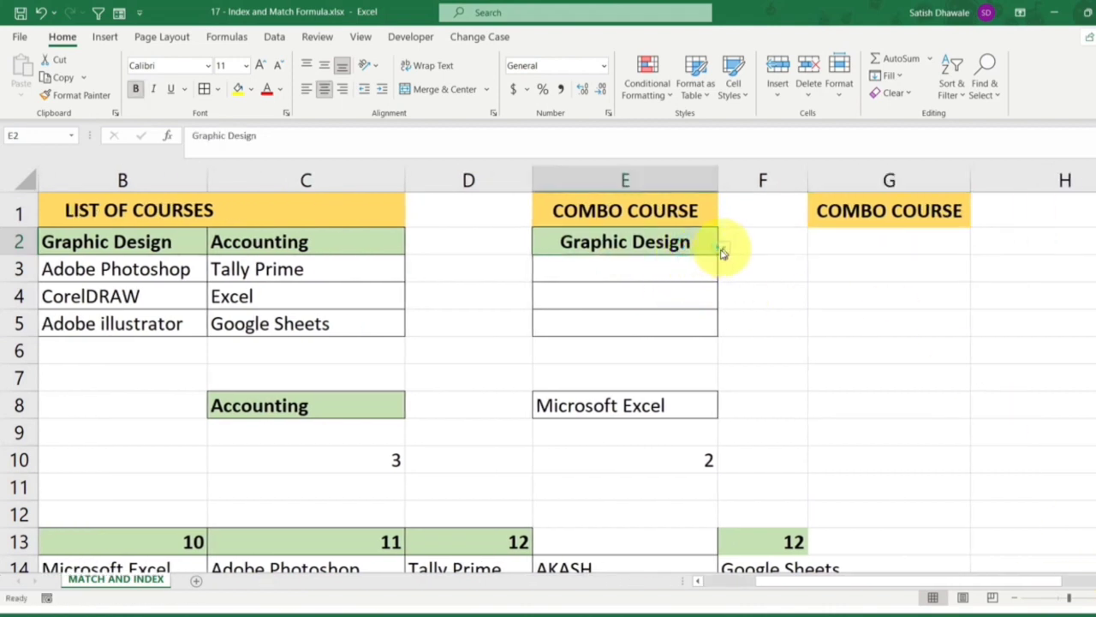
click(673, 264)
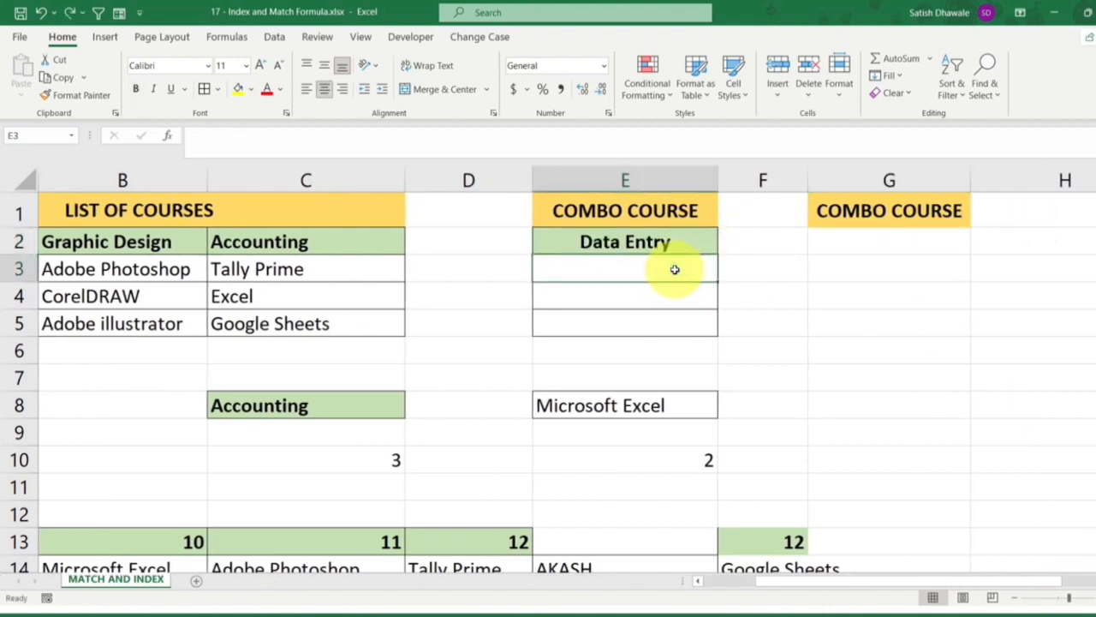
key(ctrl+z)
click(924, 243)
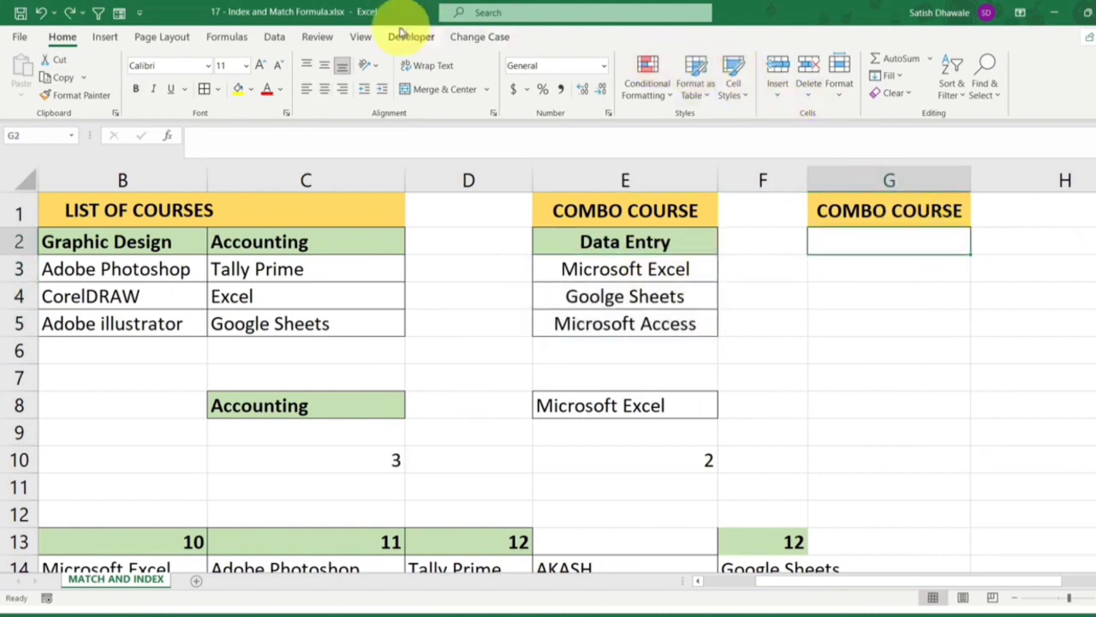
Give G2 a List data validation sourced from the category headers $A$2:$C$2
click(274, 38)
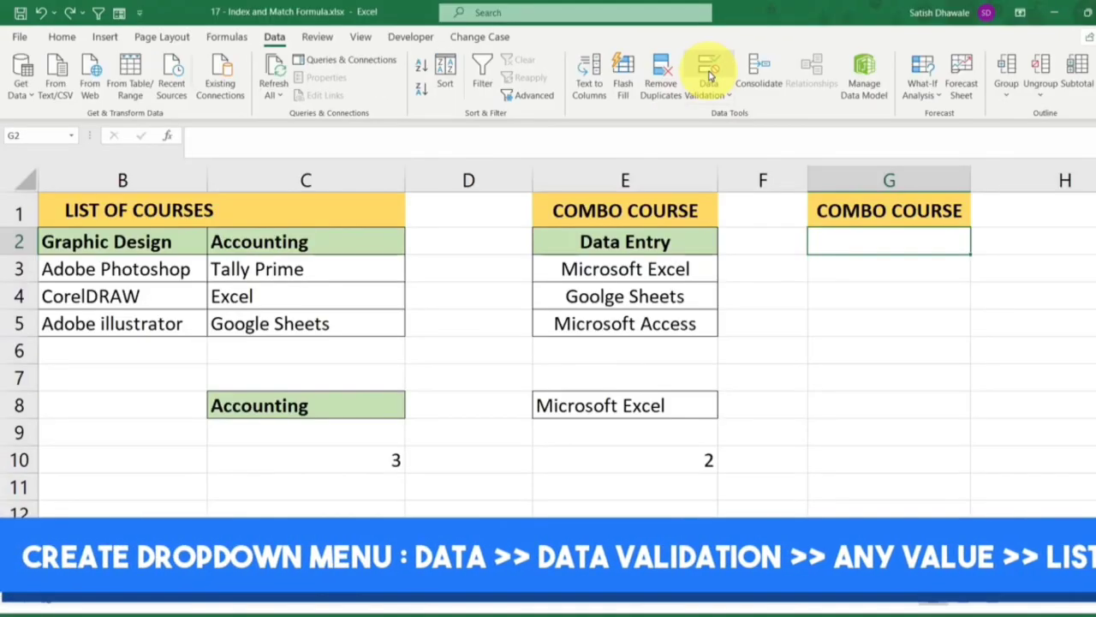
click(709, 75)
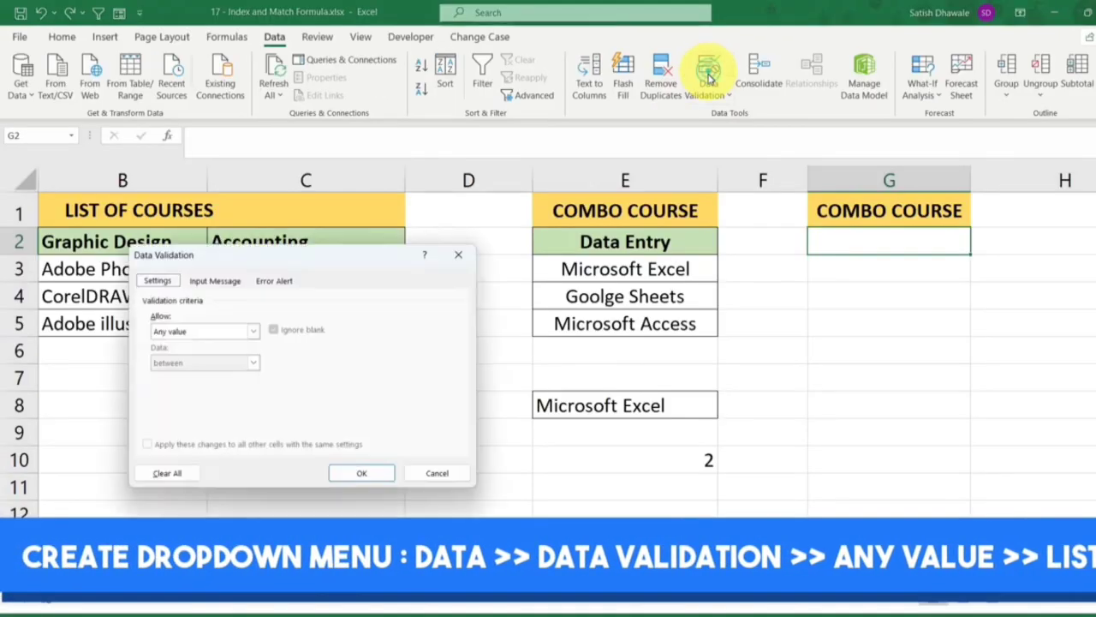
click(198, 326)
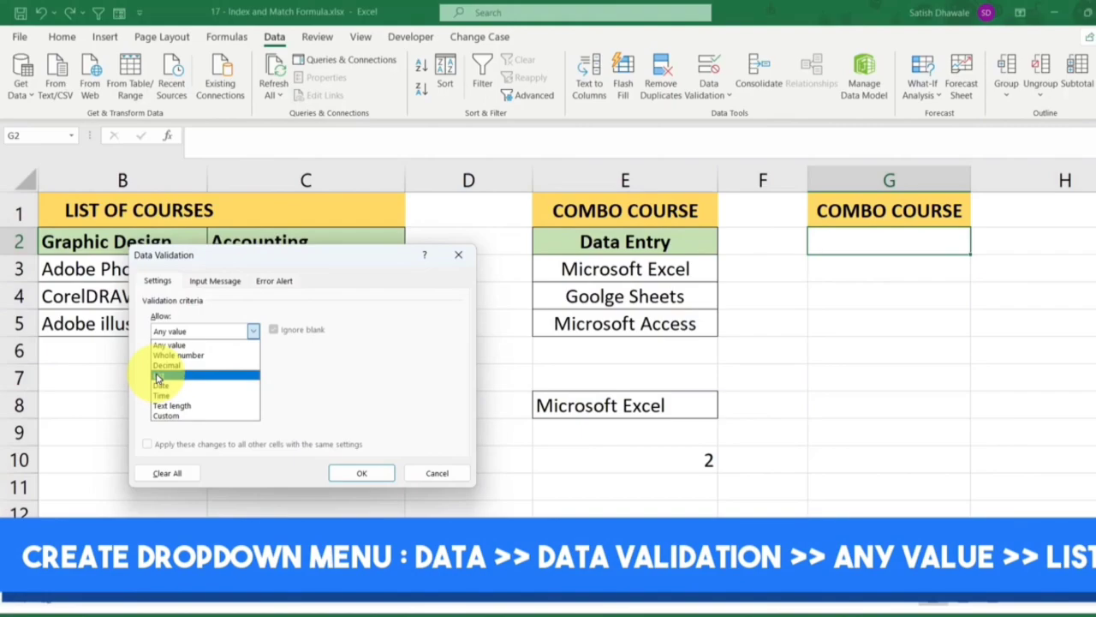
click(156, 375)
click(177, 391)
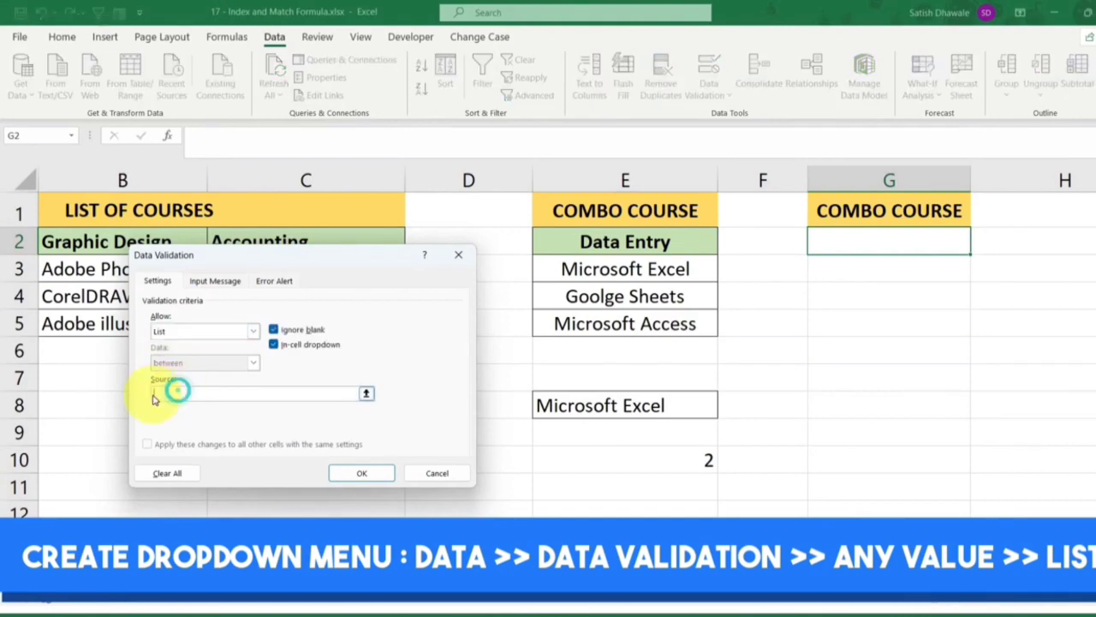
drag(215, 262, 696, 265)
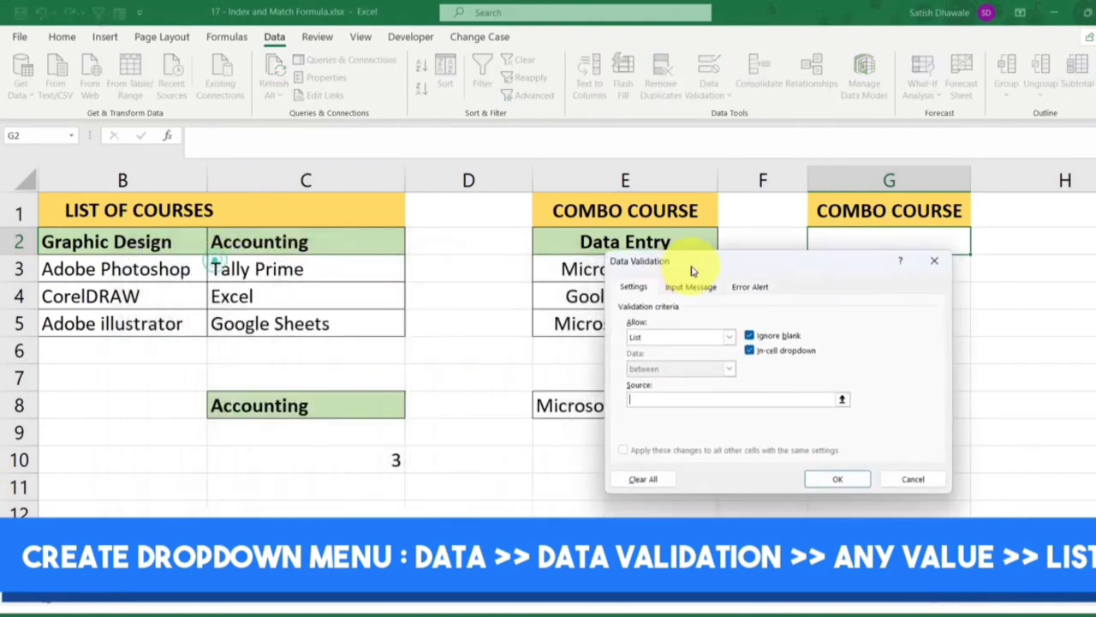
click(651, 397)
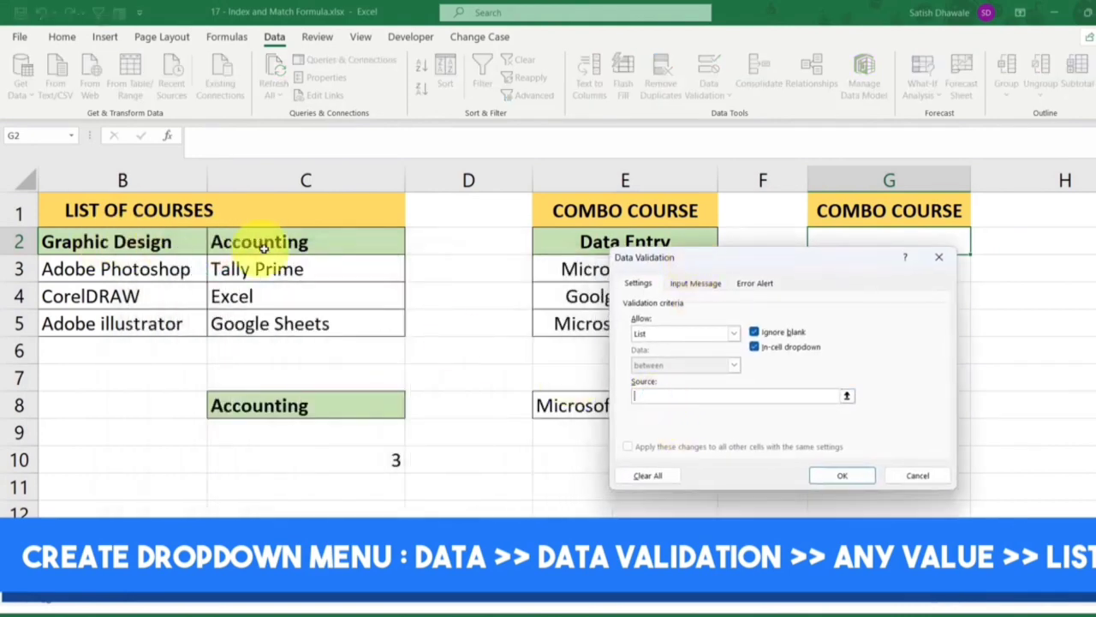
drag(282, 241, 4, 241)
drag(86, 242, 471, 240)
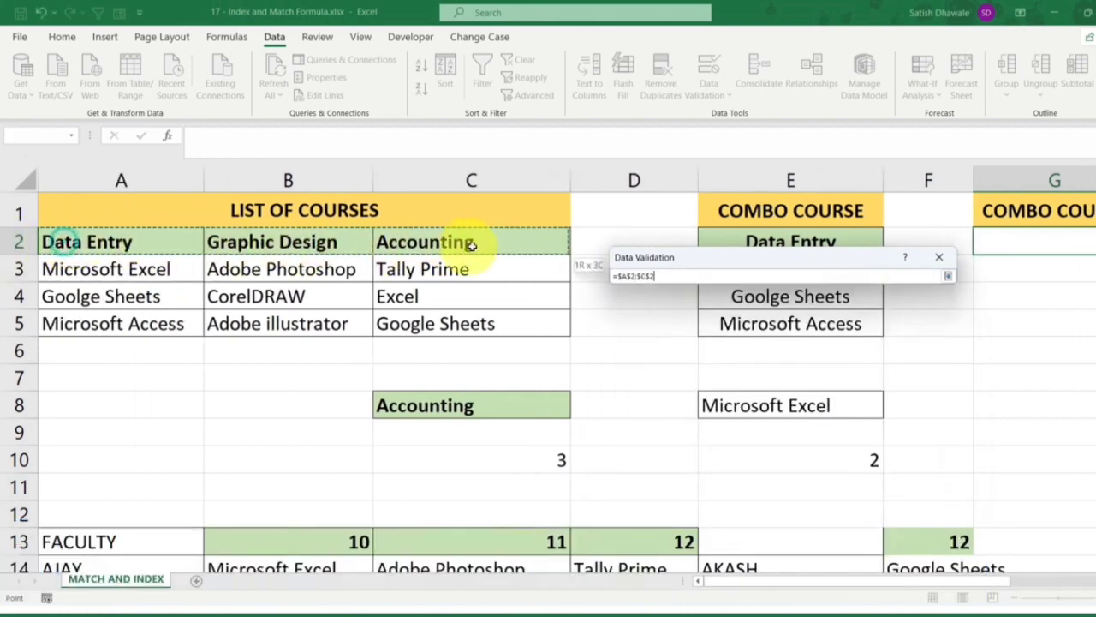
click(845, 477)
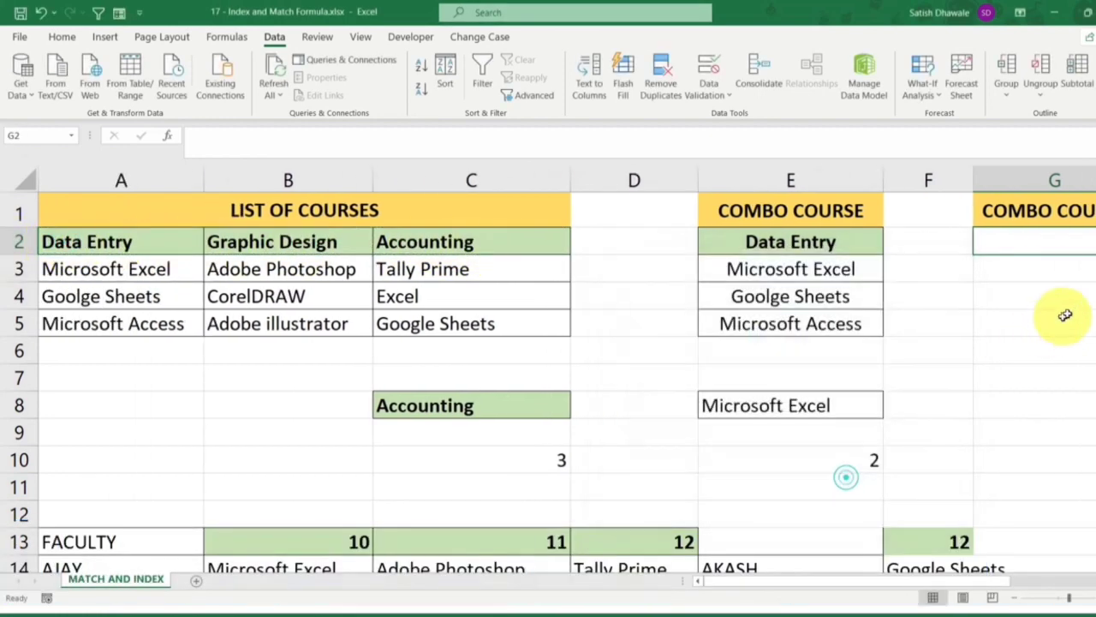
scroll(1010, 343, right, 2)
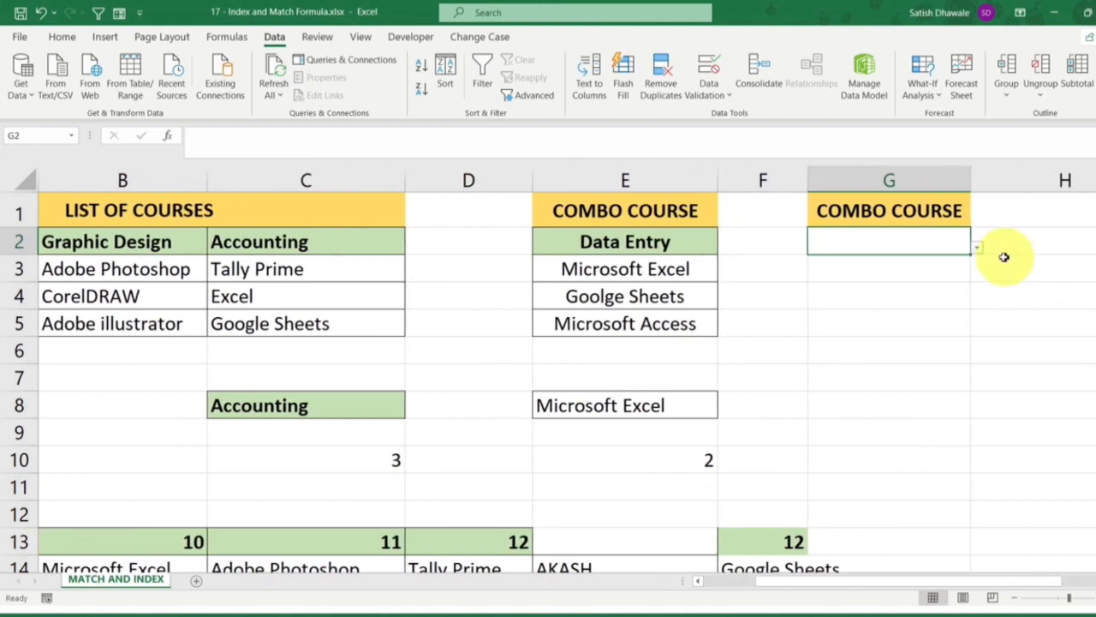
Pick Data Entry in G2 and start G3's =INDEX( formula on the range A2:C5
click(977, 246)
click(877, 269)
click(883, 268)
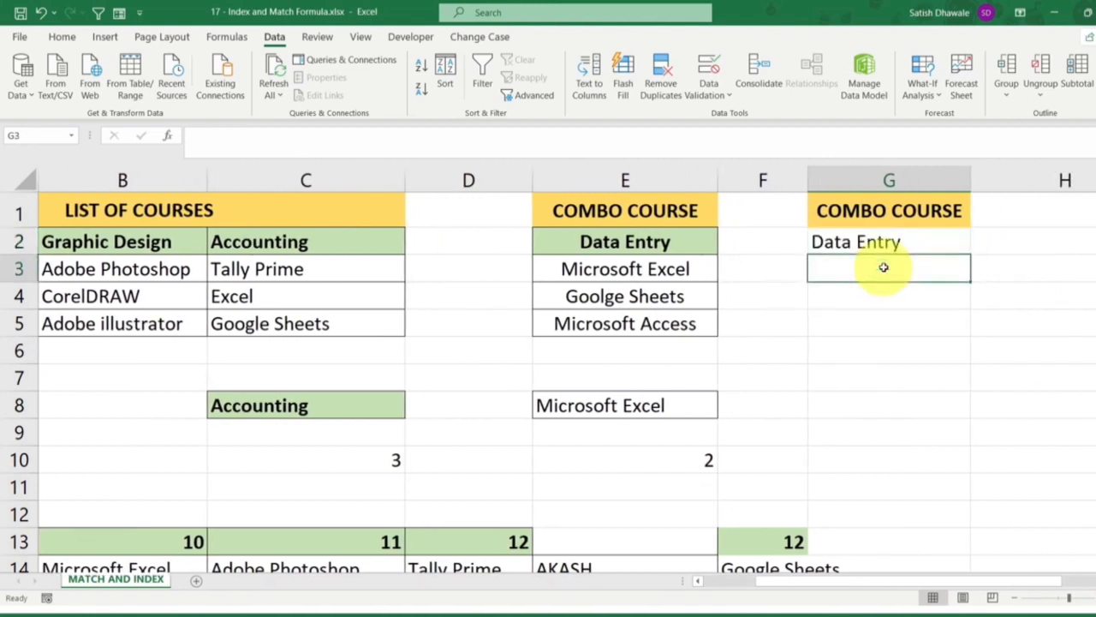
text(=IND)
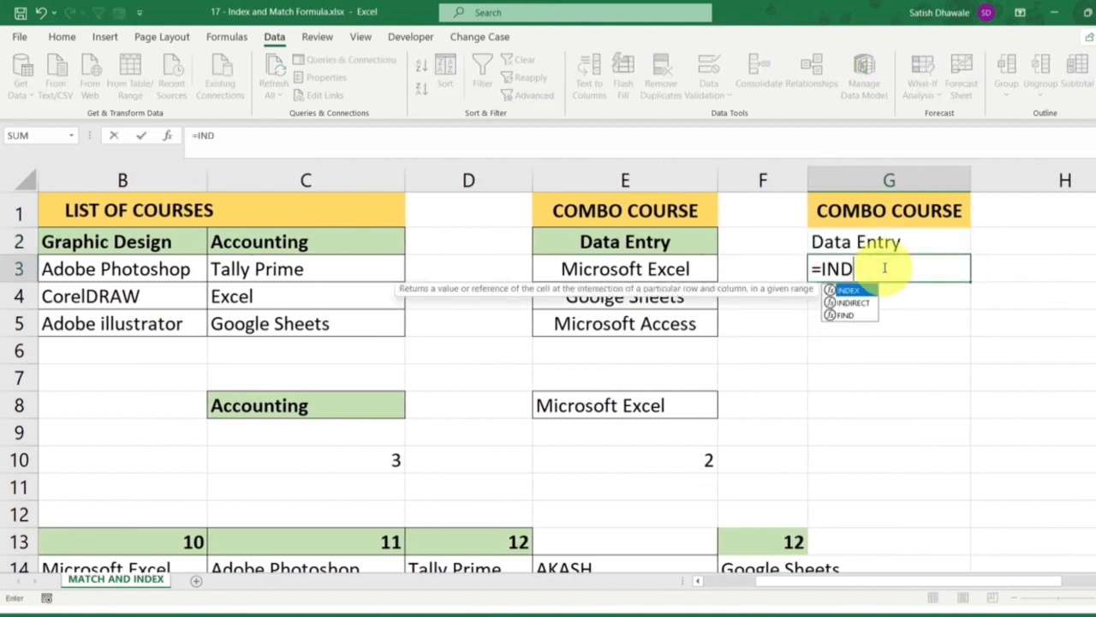
text(EX()
drag(289, 240, 10, 318)
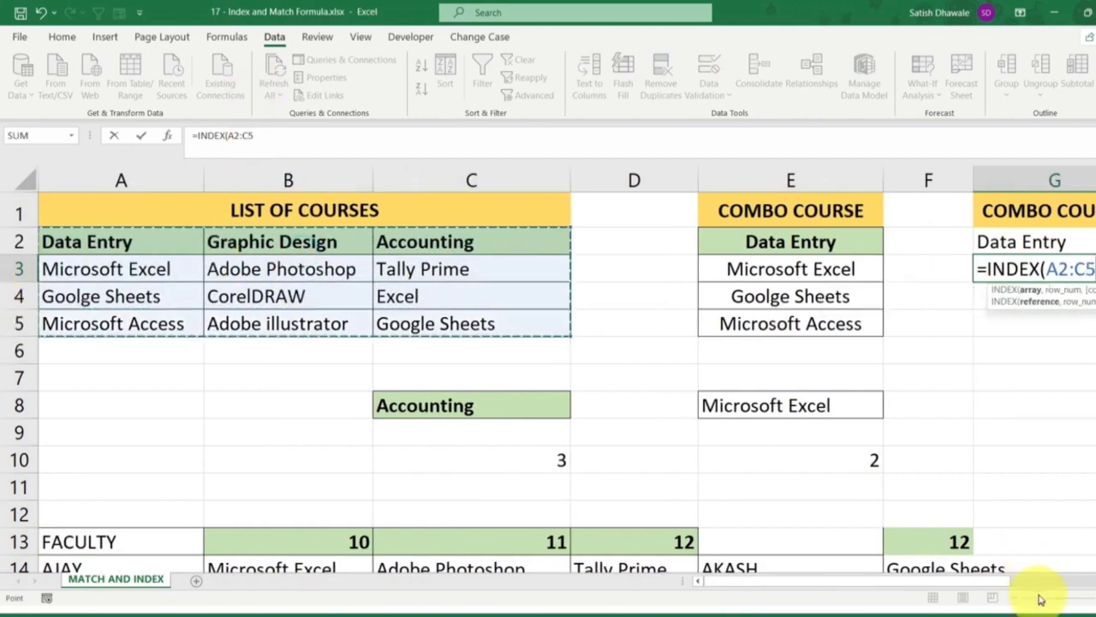
drag(988, 580, 979, 579)
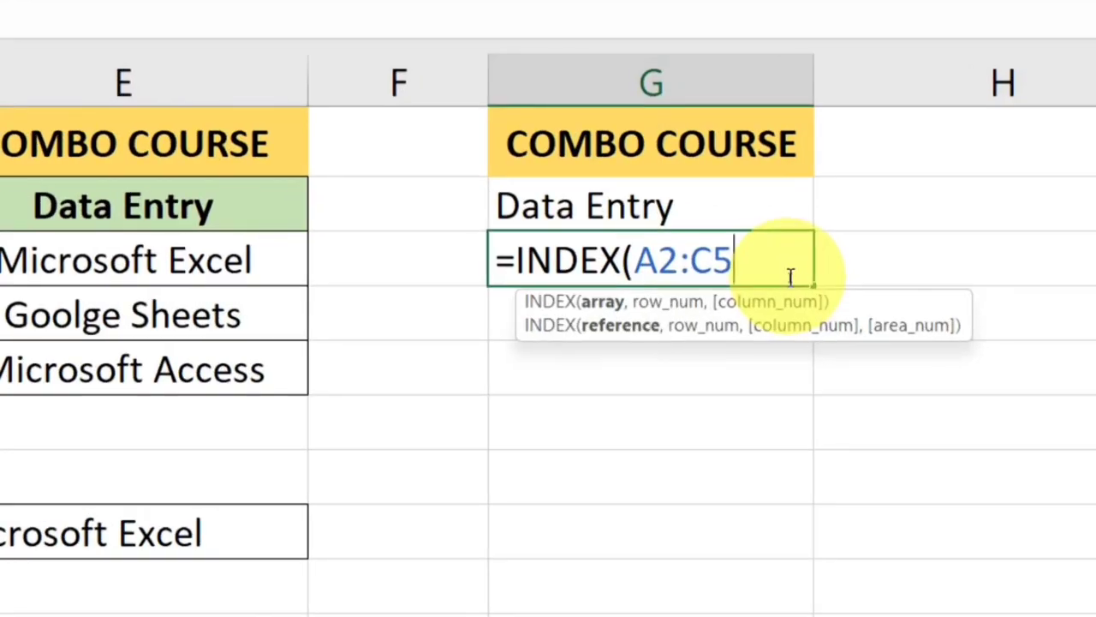
Skip INDEX's row argument with two commas after A2:C5 and begin typing MATCH
text(,)
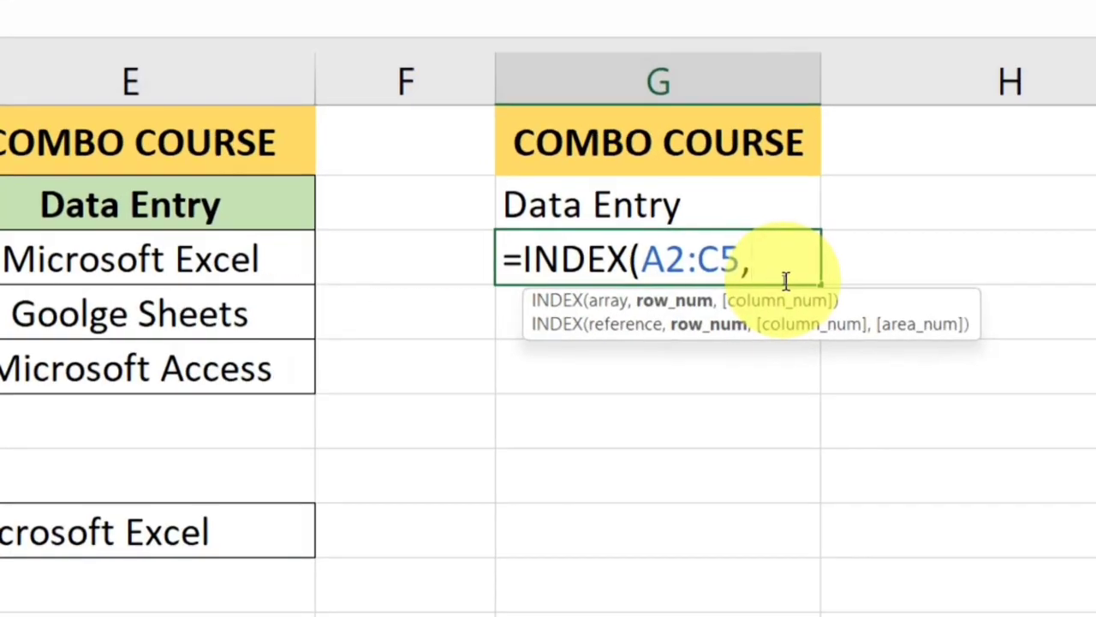
text(,)
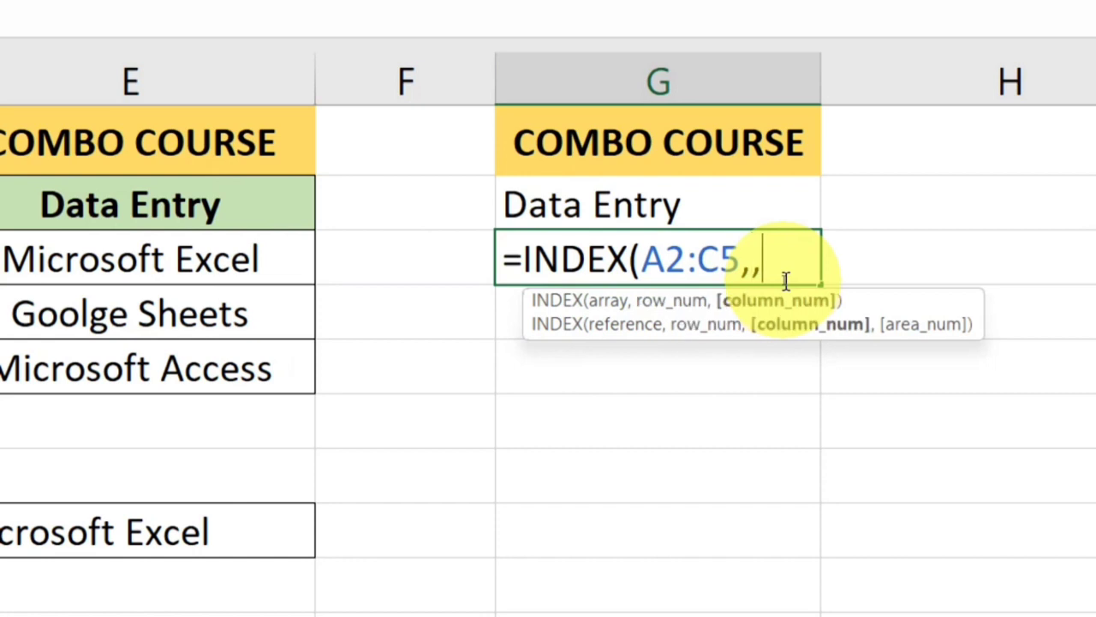
key(BackSpace)
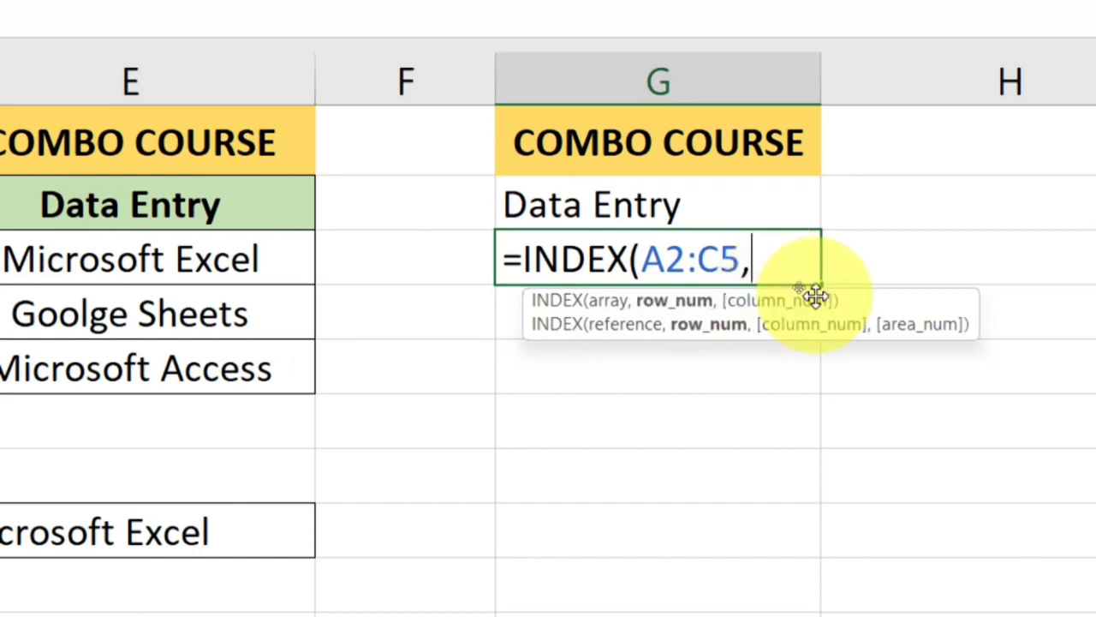
key(BackSpace)
text(,)
text(,)
key(BackSpace)
key(BackSpace)
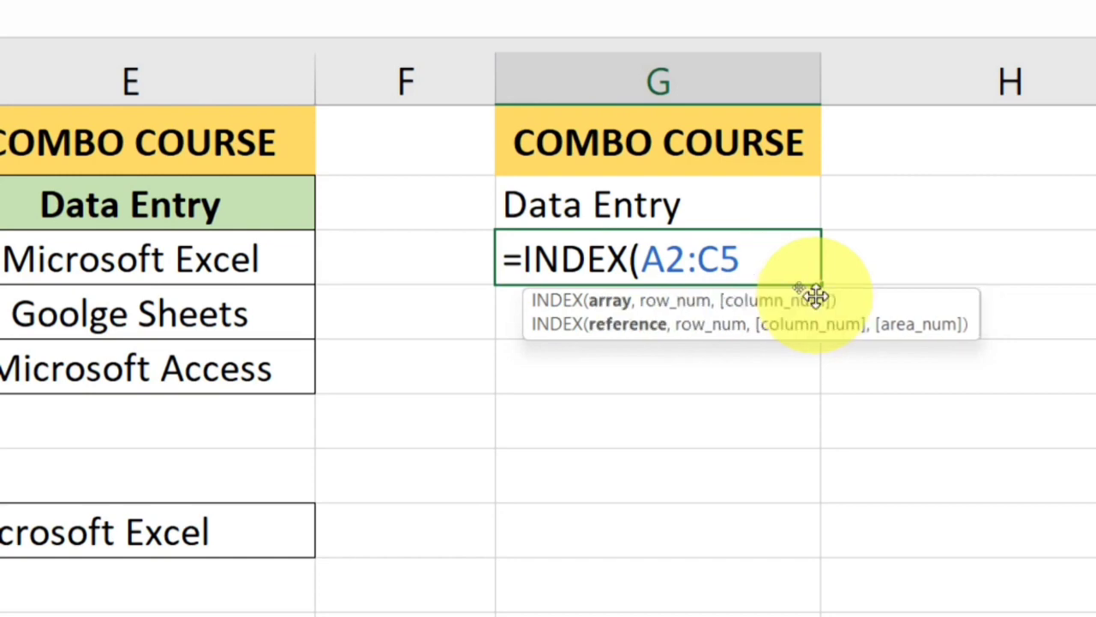
text(,,)
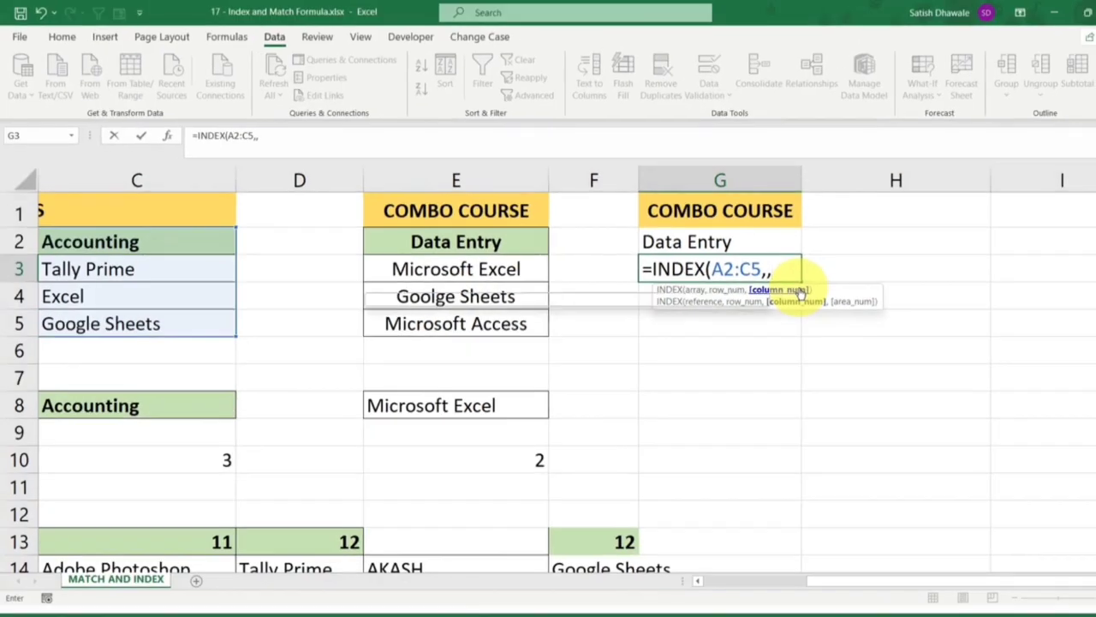
text(MATH)
Finish G3 as =INDEX(A2:C5,,MATCH(G2,A2:C2,0)) so the Data Entry column spills down
double_click(800, 293)
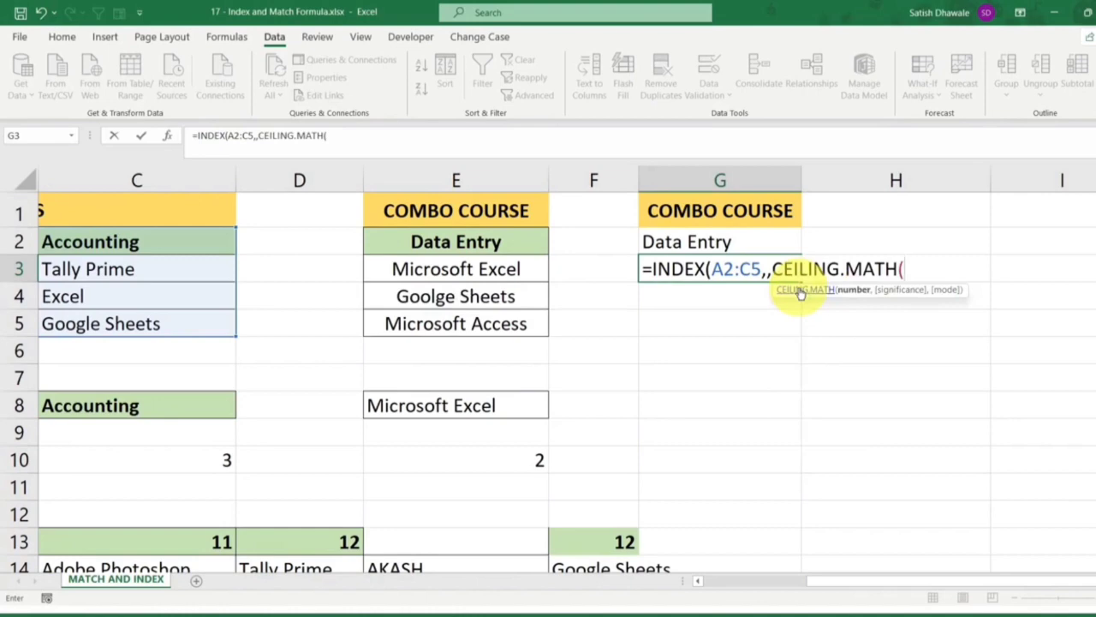
key(BackSpace)
key(BackSpace)
key(BackSpace)
key(BackSpace)
key(BackSpace)
key(BackSpace)
key(BackSpace)
key(BackSpace)
key(BackSpace)
key(BackSpace)
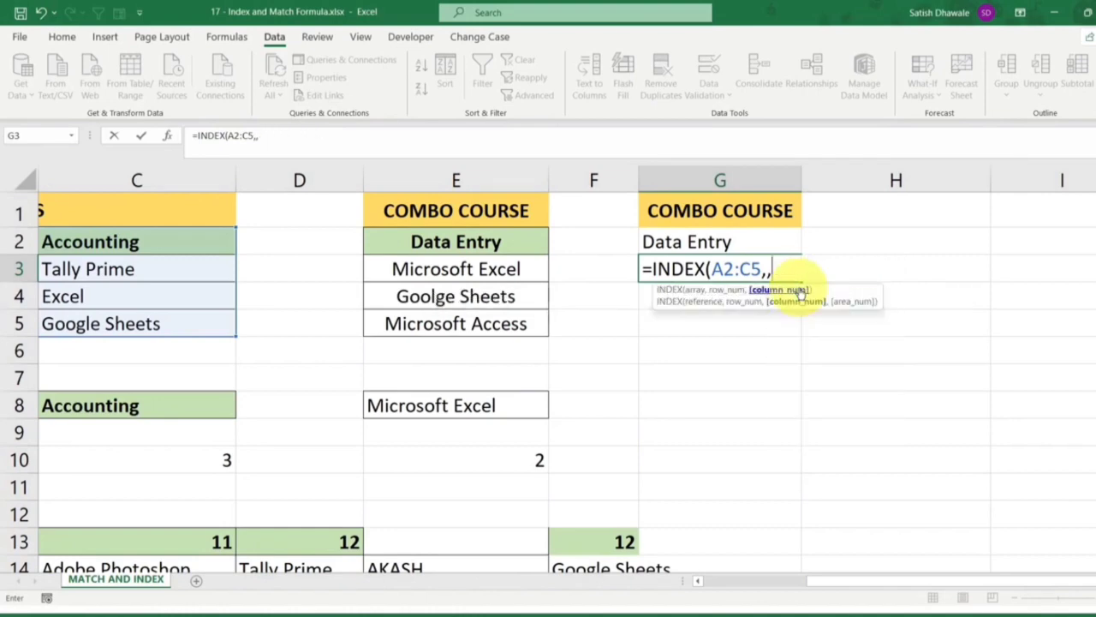
text(MATCH()
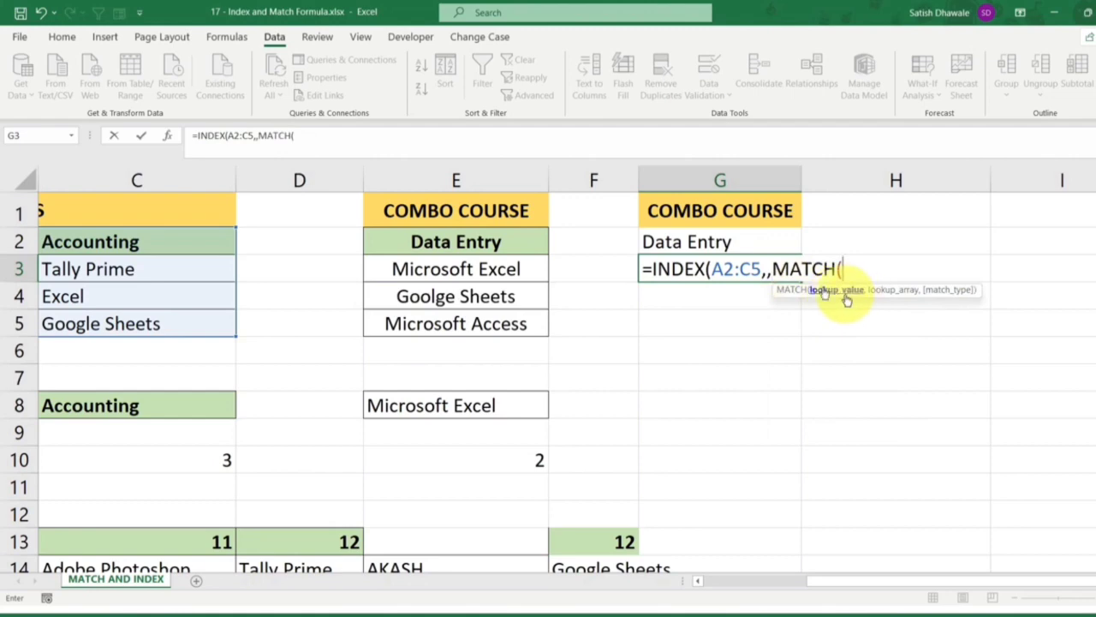
click(692, 244)
text(,)
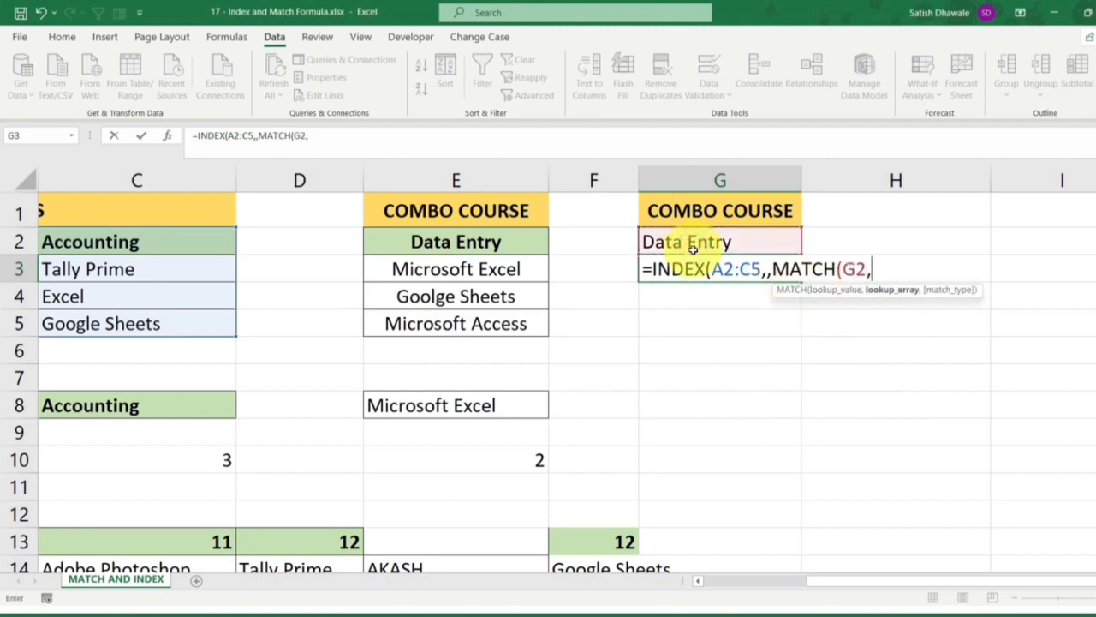
drag(913, 582, 789, 587)
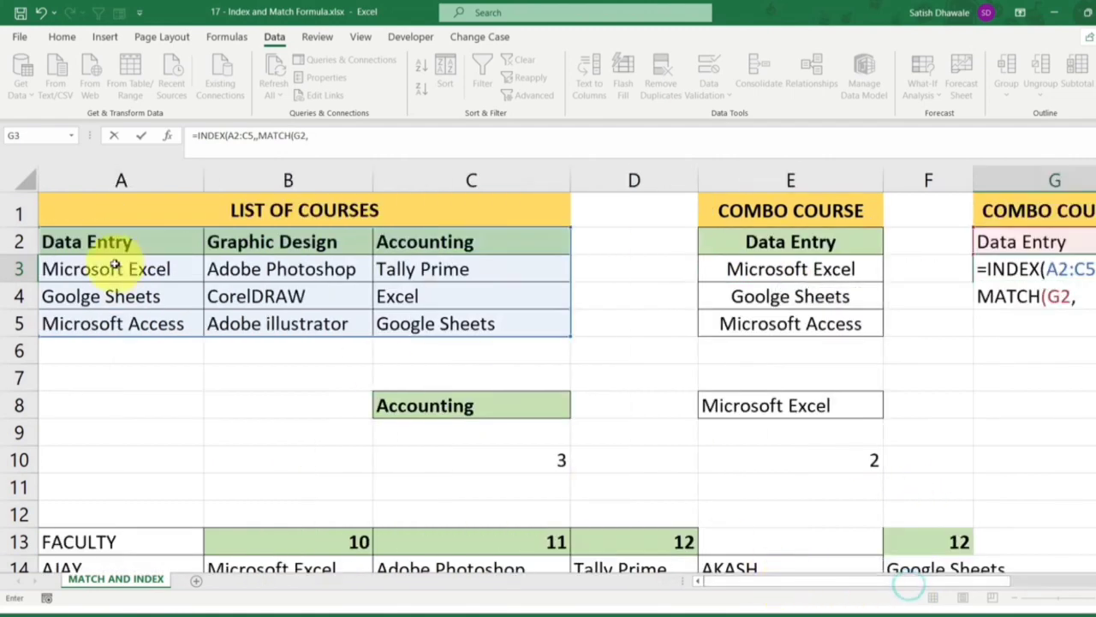
drag(77, 243, 407, 244)
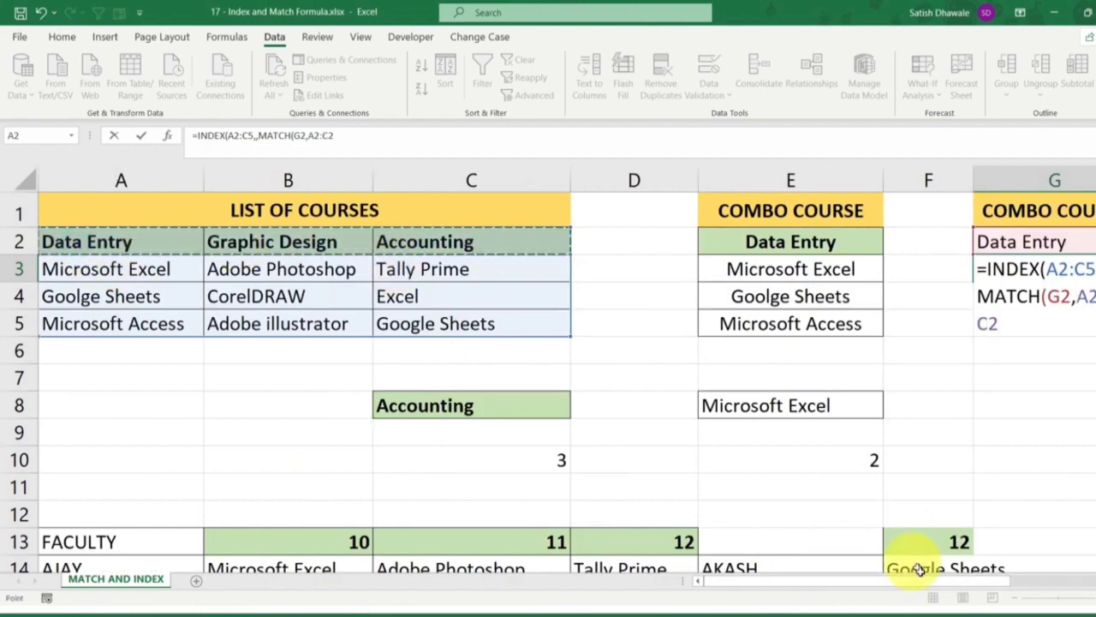
drag(908, 582, 930, 582)
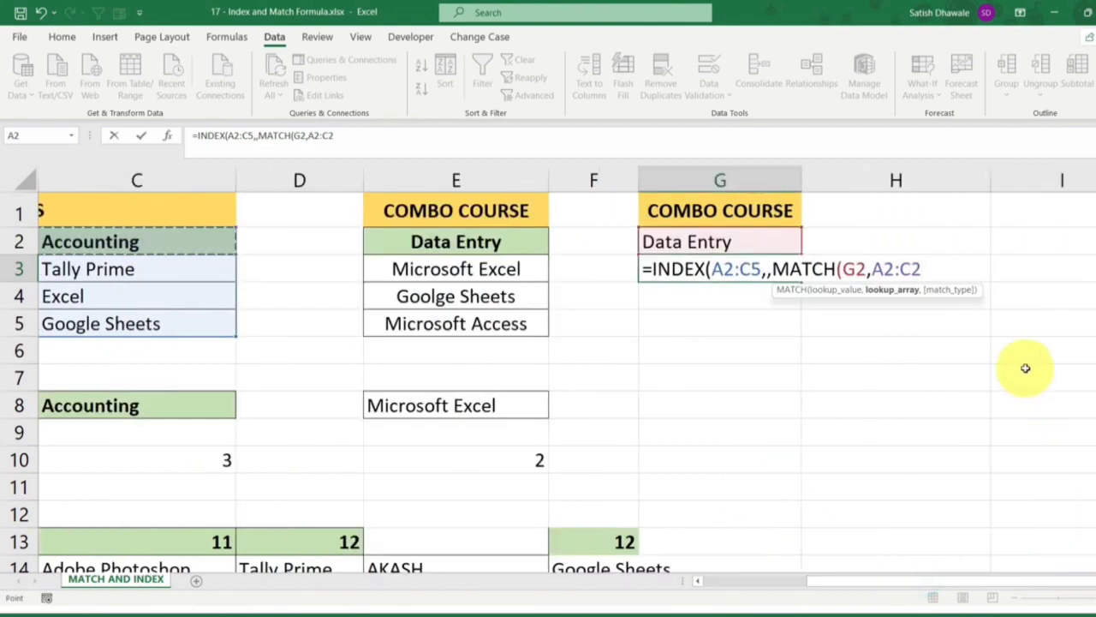
text(,0)
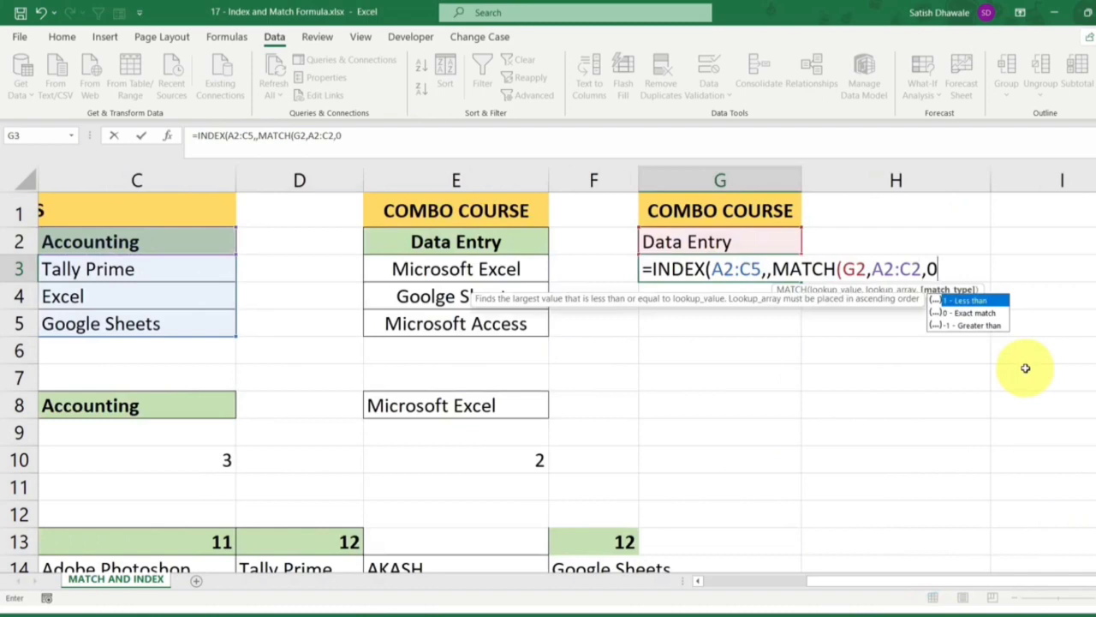
text())
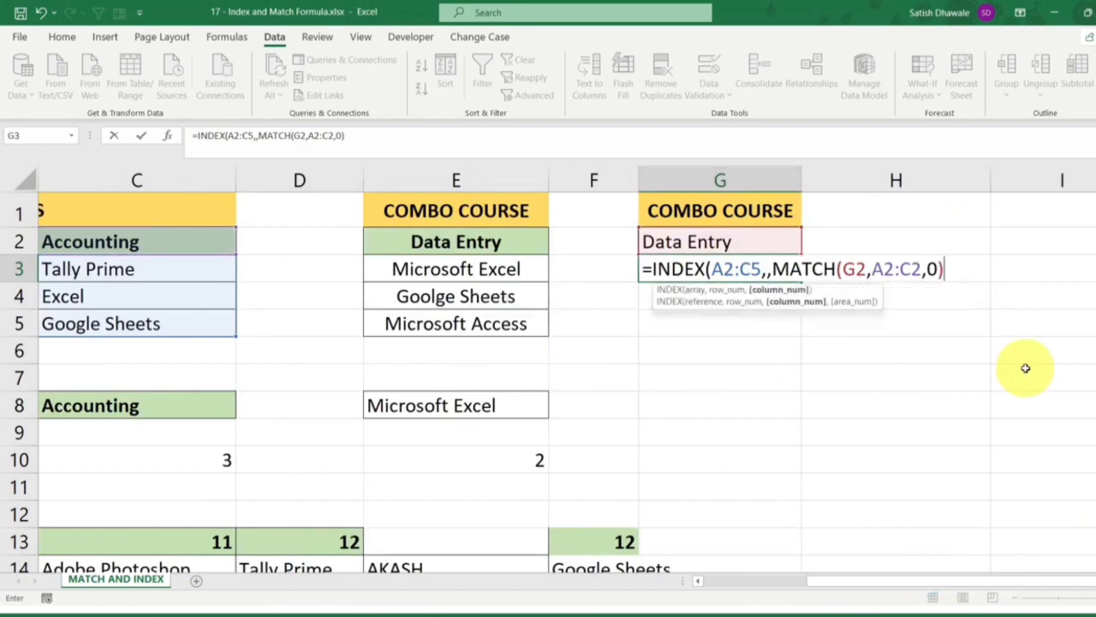
key(Return)
key(Return)
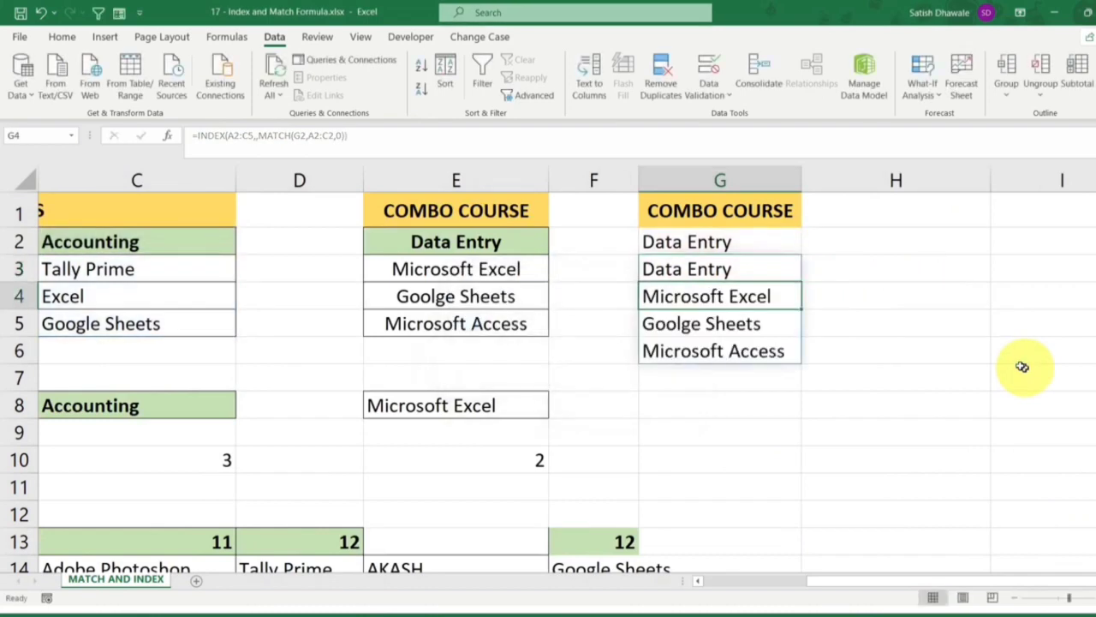
Replace A2:C5 with A3:C5 in G3's INDEX formula to drop the header from the spill
double_click(731, 269)
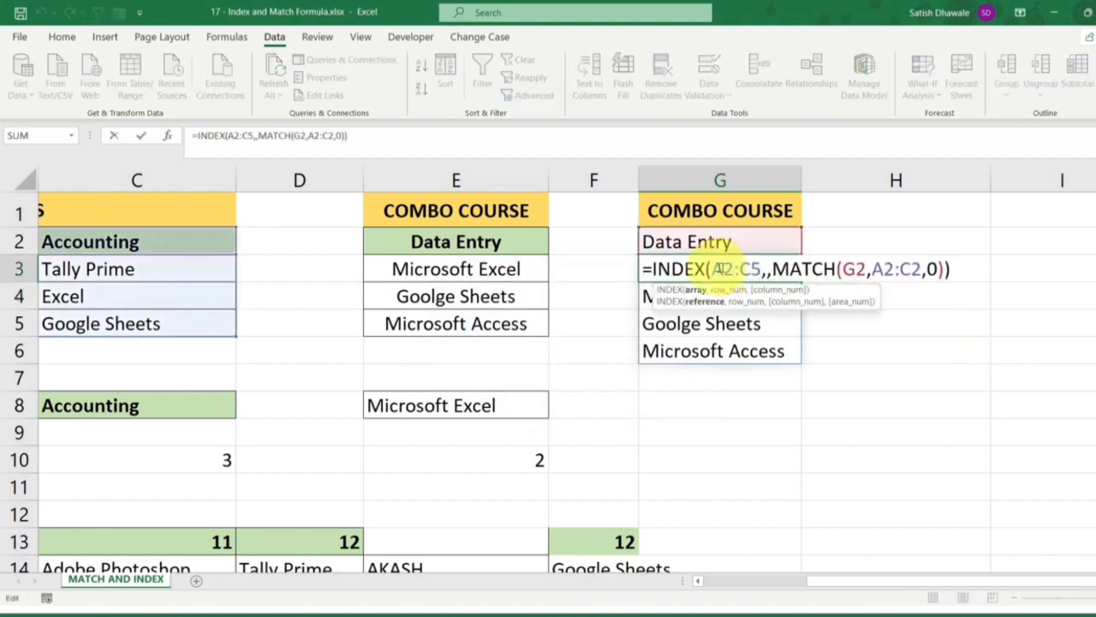
drag(712, 269, 761, 269)
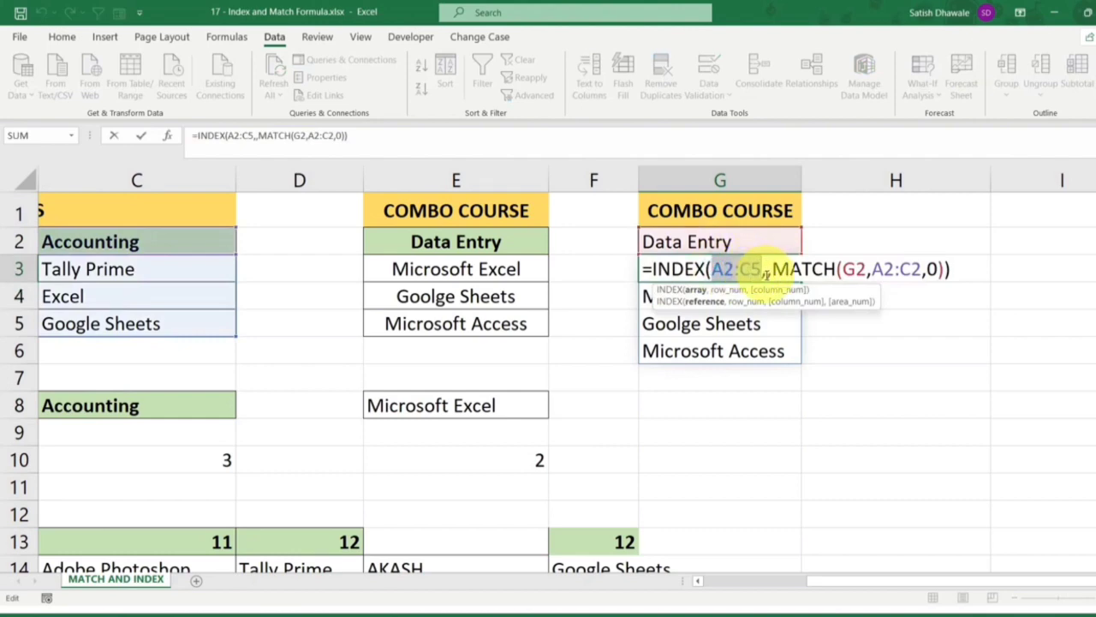
key(BackSpace)
drag(900, 587, 826, 591)
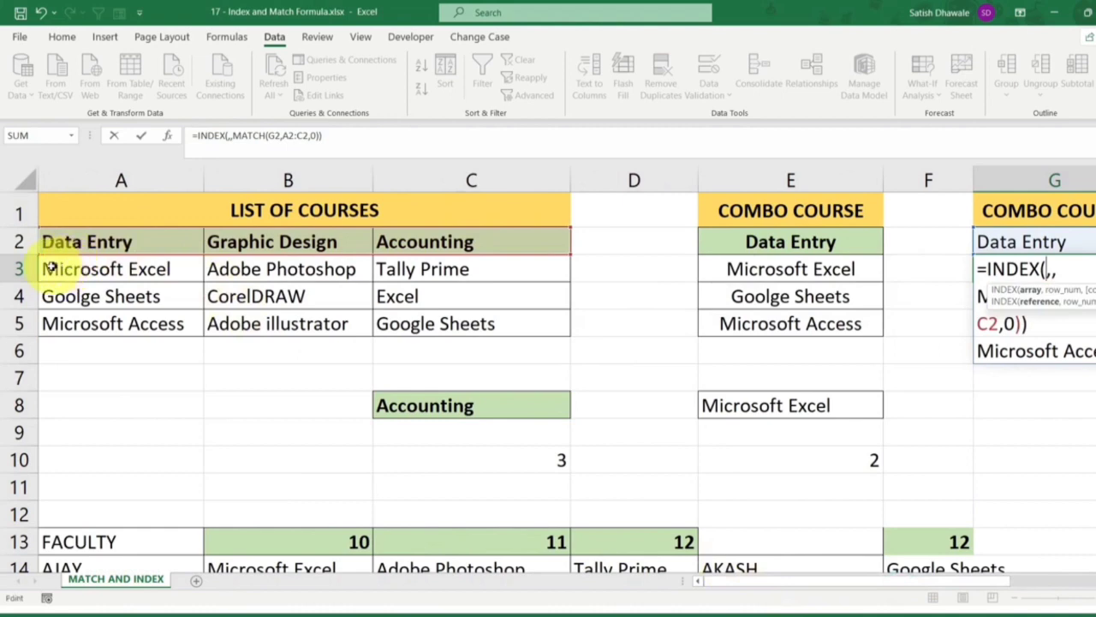
mouse_move(54, 269)
mouse_down()
mouse_move(209, 318)
mouse_move(478, 322)
mouse_up()
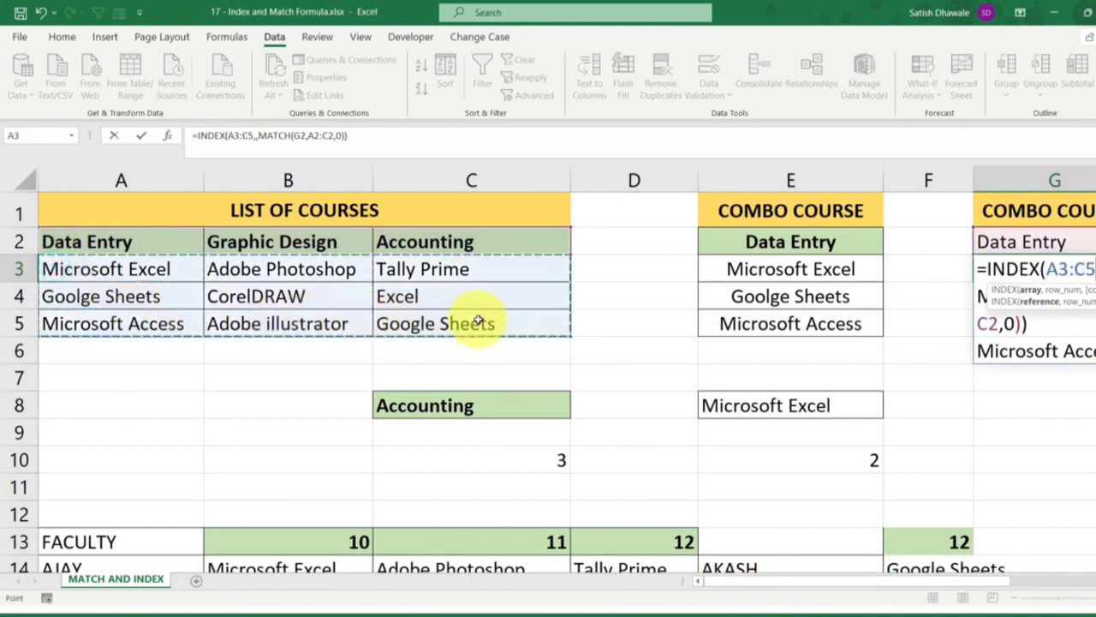
key(ctrl+Return)
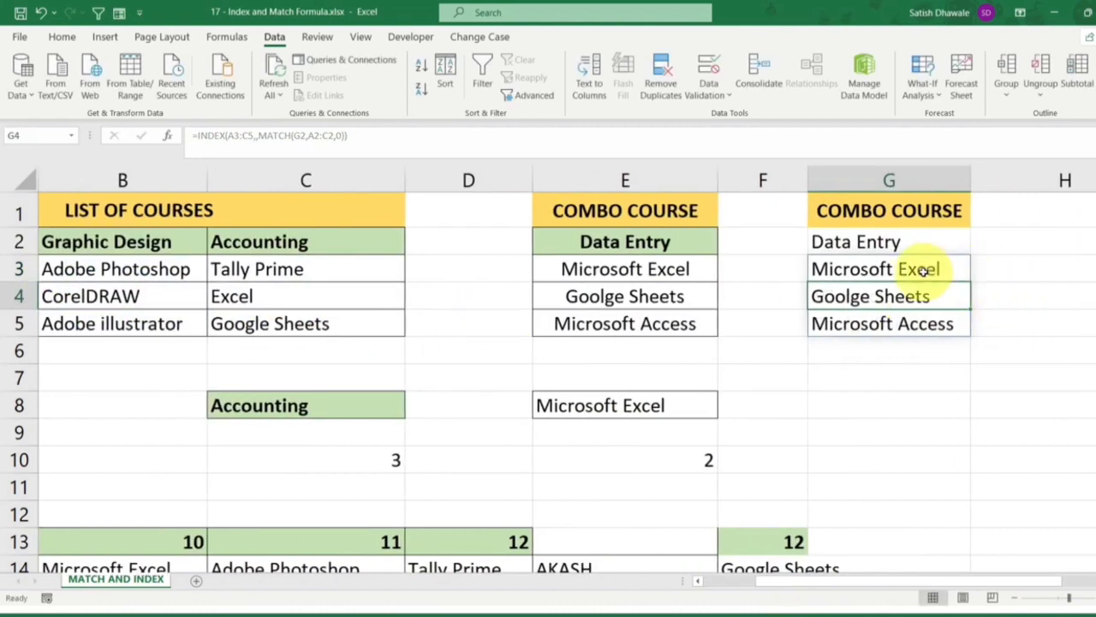
Switch G2 through Accounting and Graphic Design, then back to Data Entry
click(932, 245)
click(976, 247)
click(886, 301)
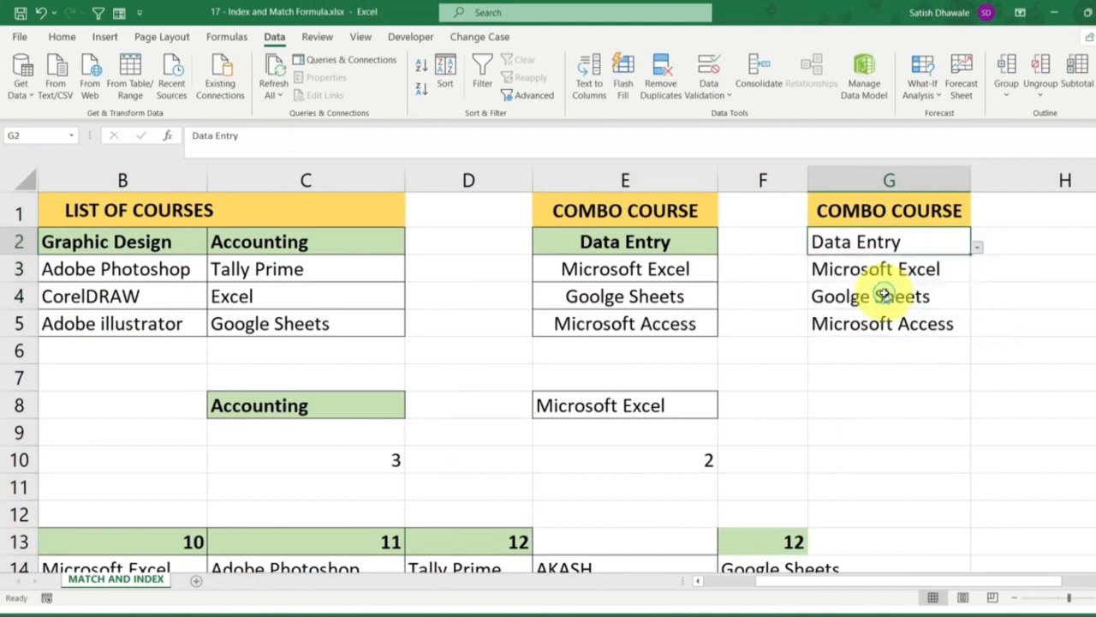
click(976, 247)
click(897, 283)
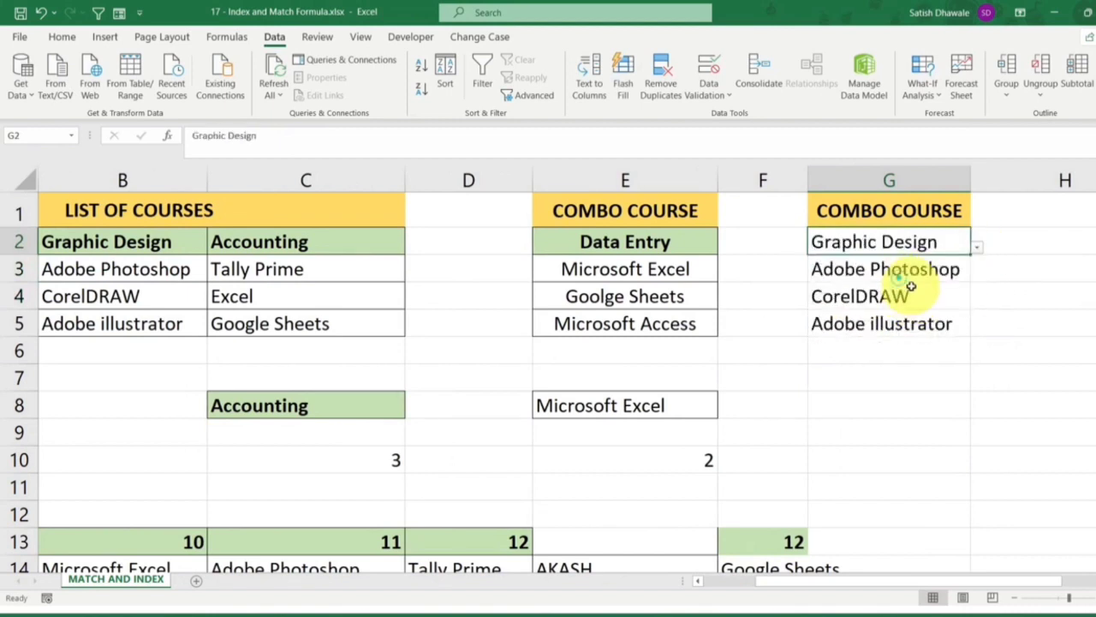
click(976, 247)
click(885, 263)
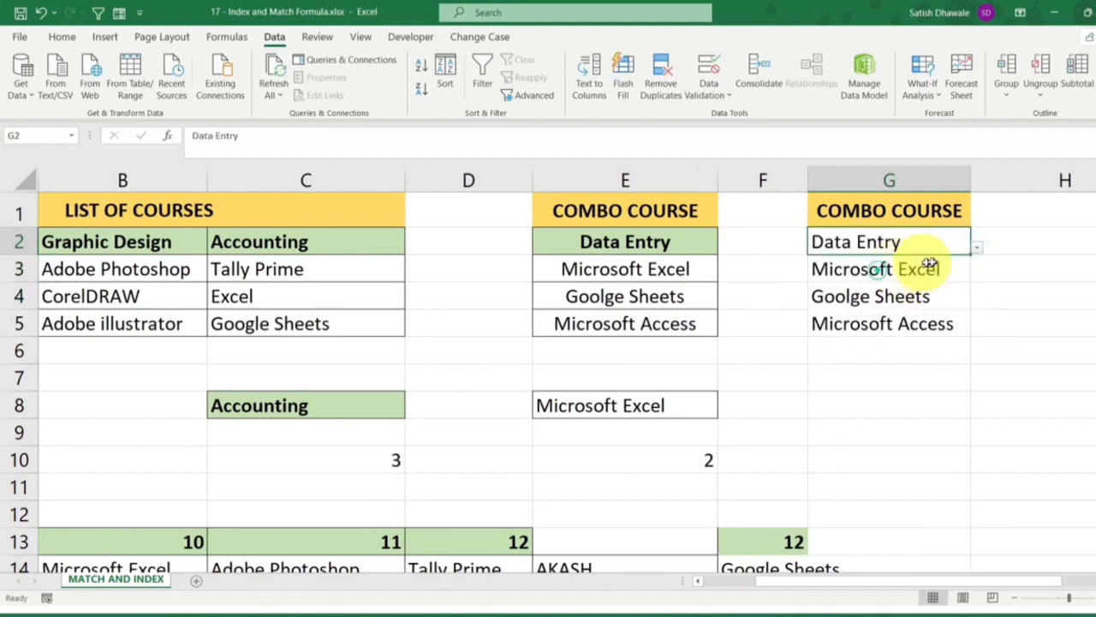
Try replacing the MATCH part of G3's formula with 1, then undo it
double_click(942, 267)
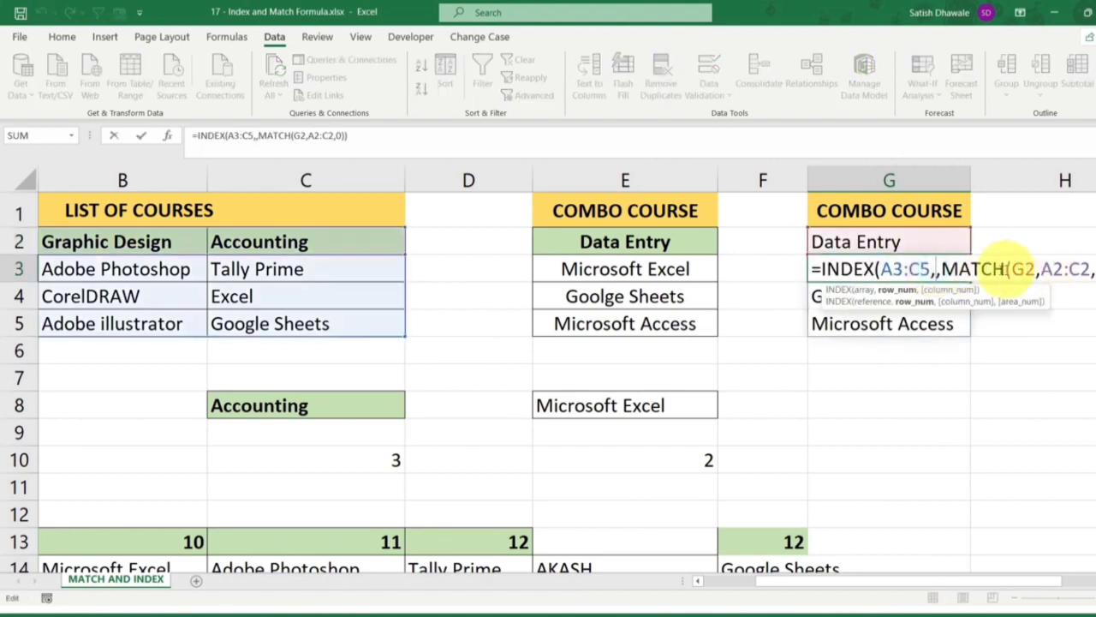
double_click(932, 271)
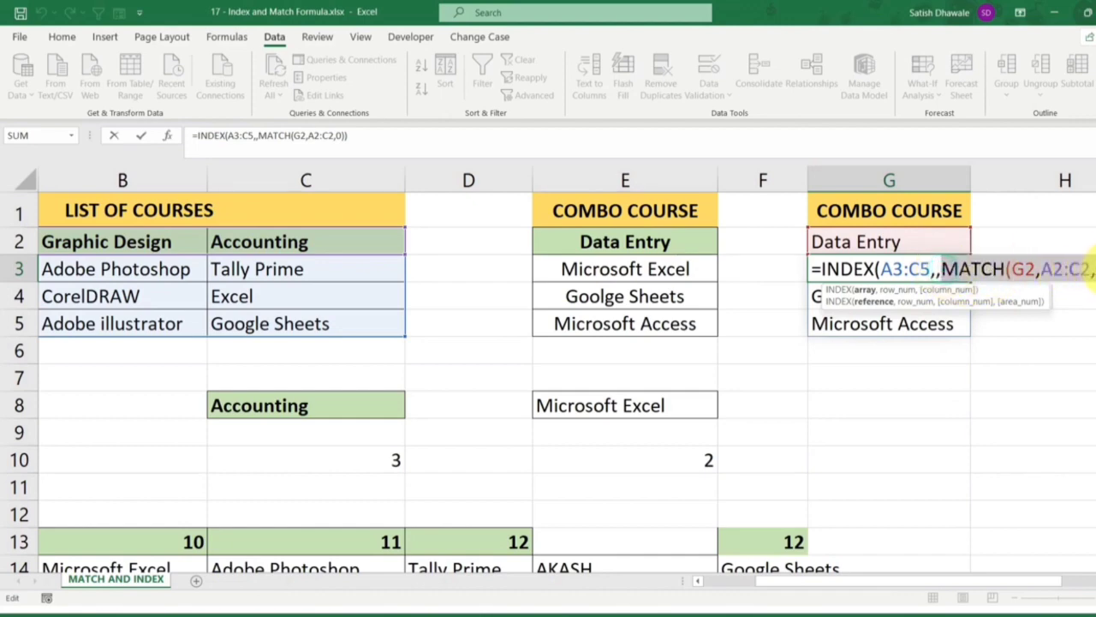
text(1)
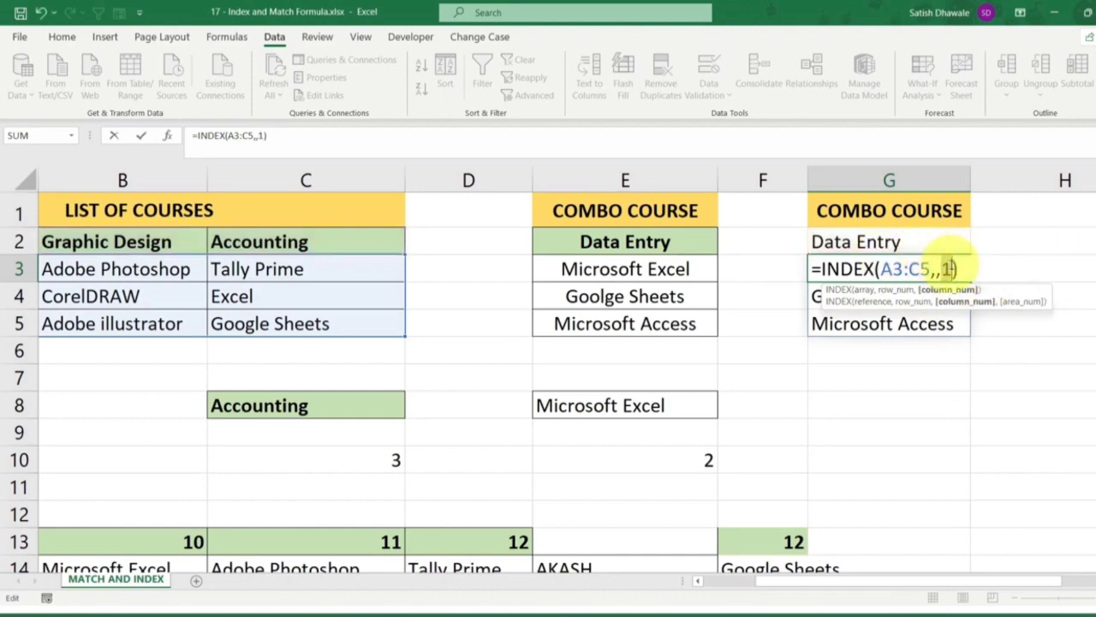
key(ctrl+z)
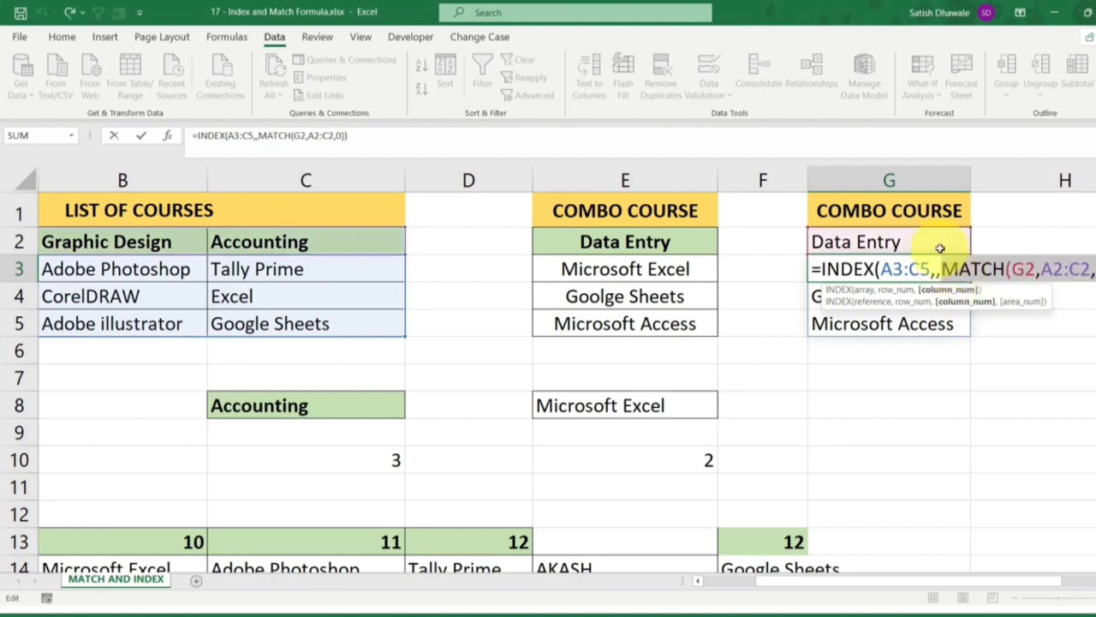
click(939, 244)
Set G2 to Graphic Design and check that only G3 holds the spilling formula
click(977, 247)
click(899, 262)
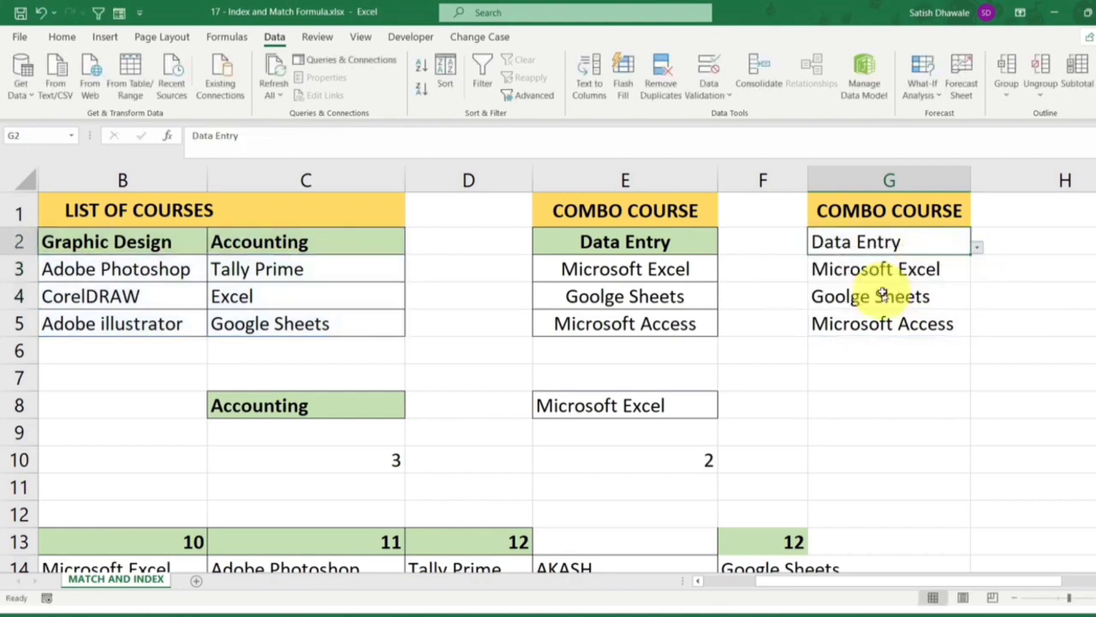
click(882, 294)
click(938, 269)
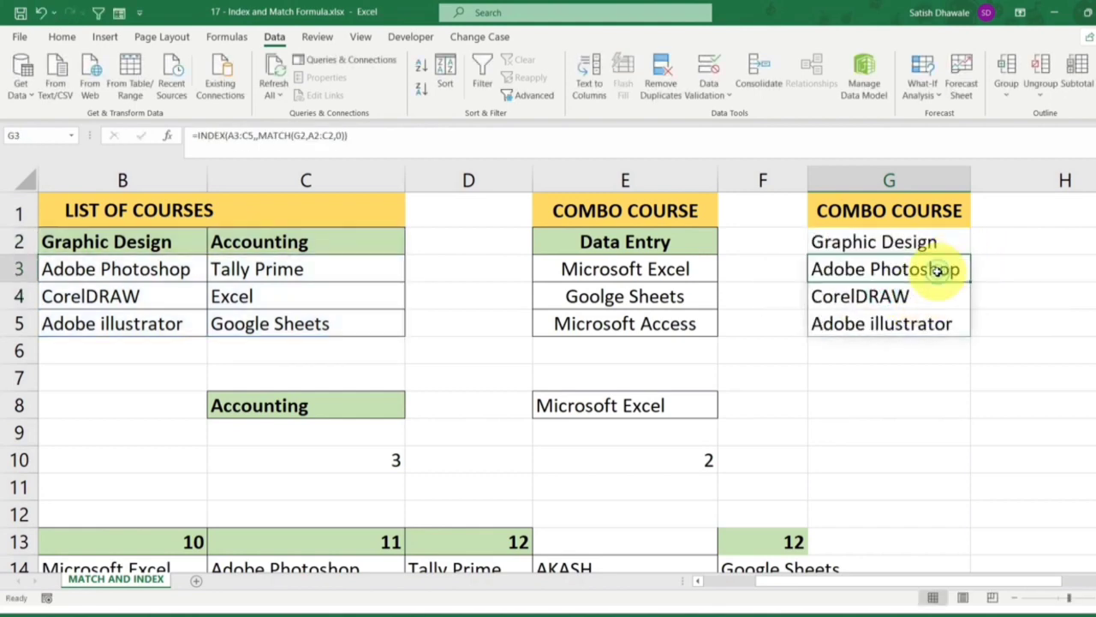
double_click(936, 270)
key(Escape)
double_click(918, 291)
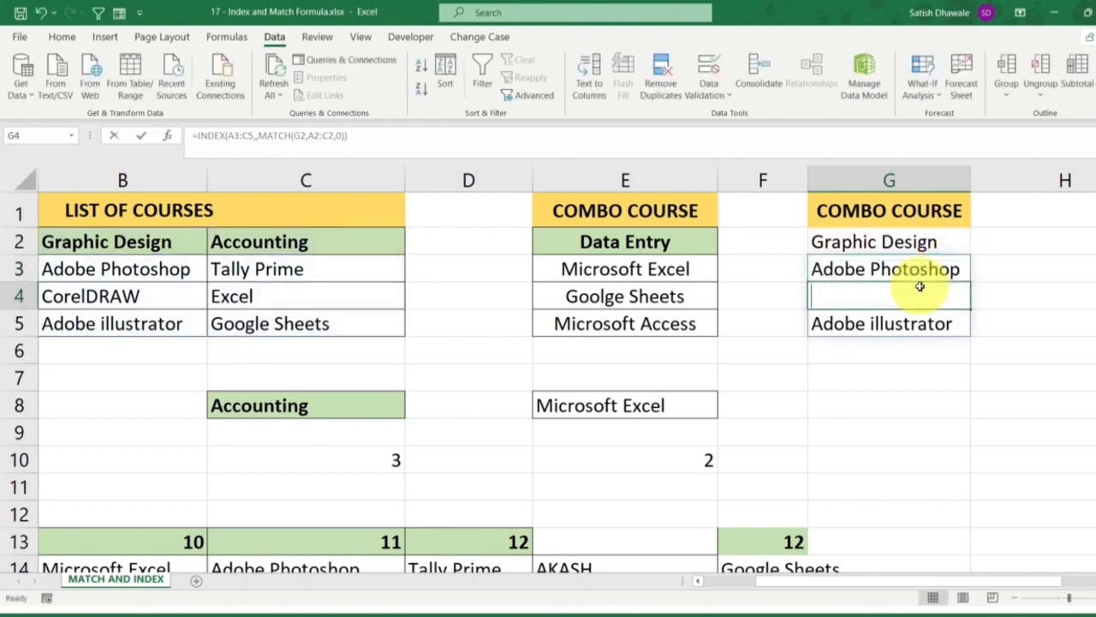
key(Escape)
drag(915, 268, 923, 321)
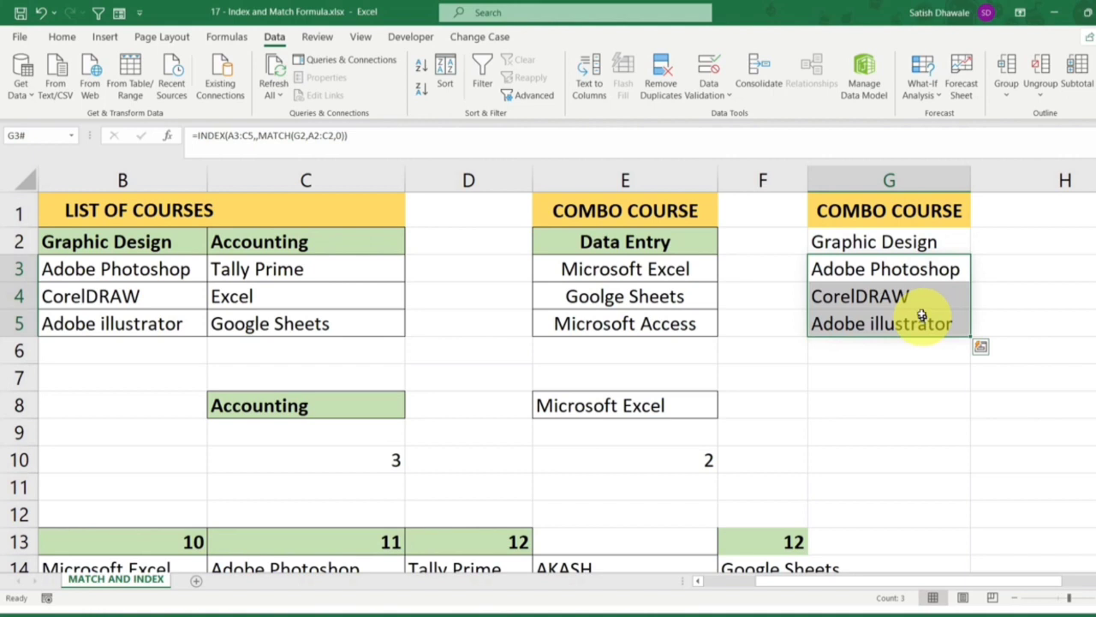
click(921, 367)
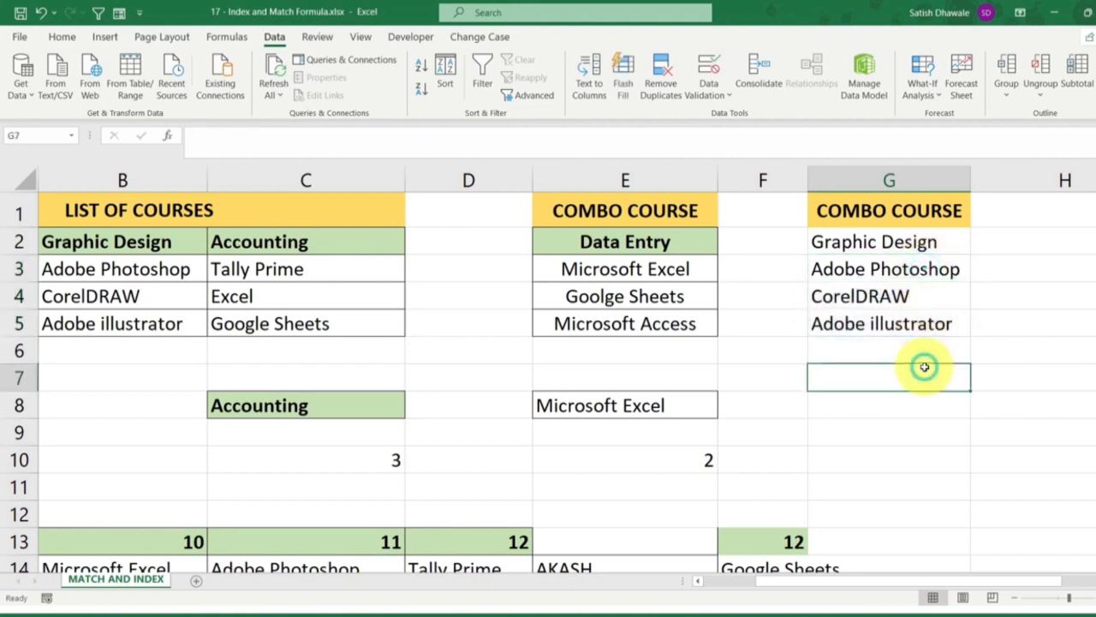
Delete G3's INDEX/MATCH formula, clearing the spilled course list
click(921, 245)
double_click(939, 269)
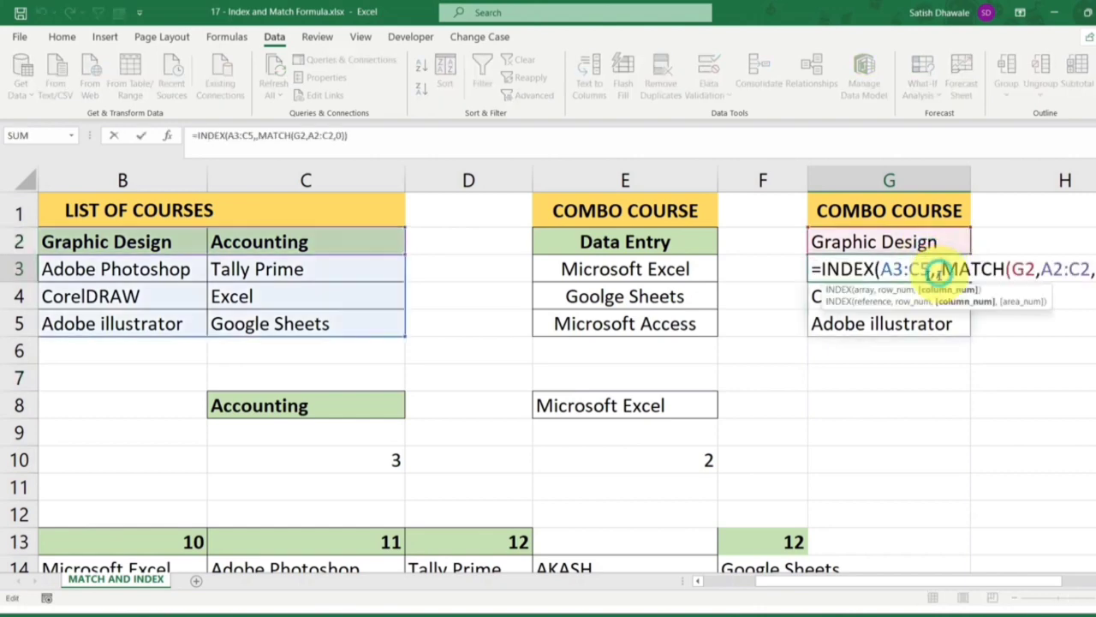
drag(940, 271, 808, 269)
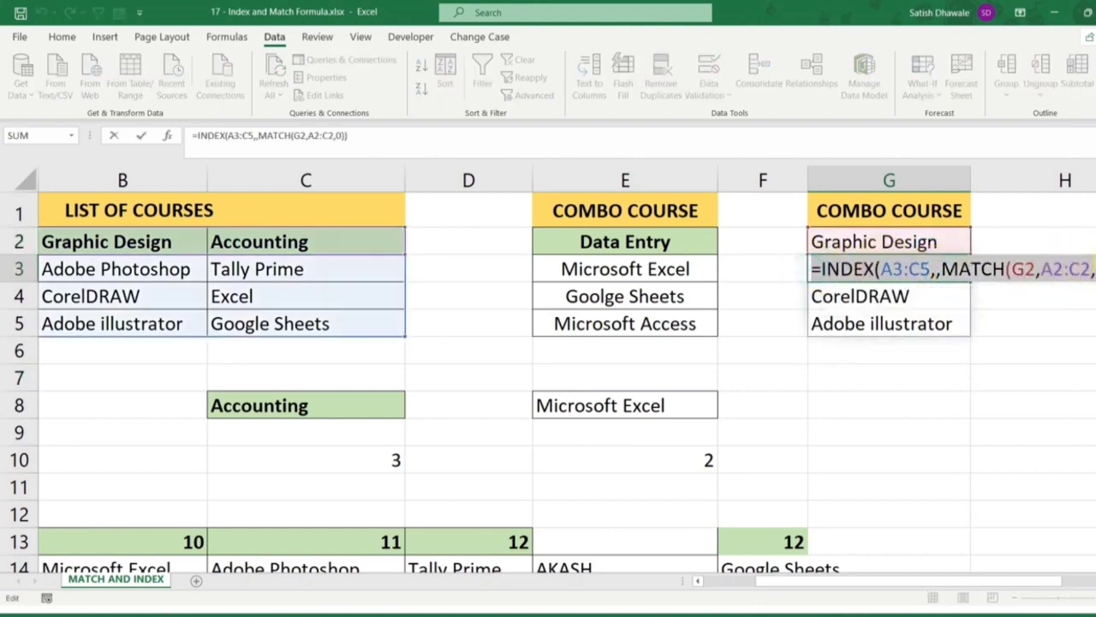
key(BackSpace)
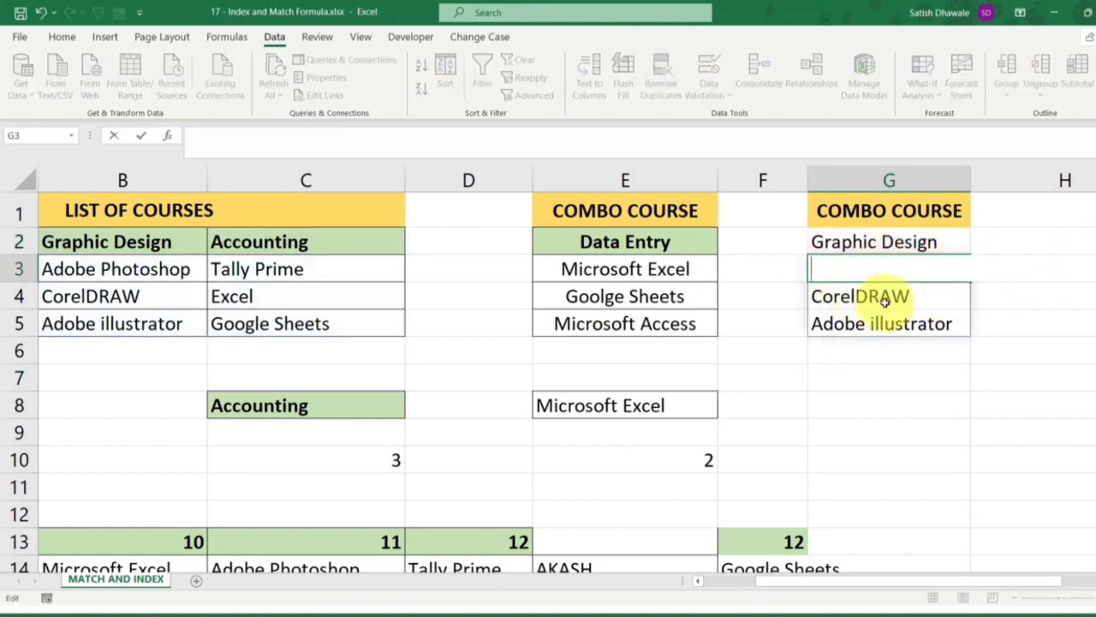
key(Return)
click(886, 274)
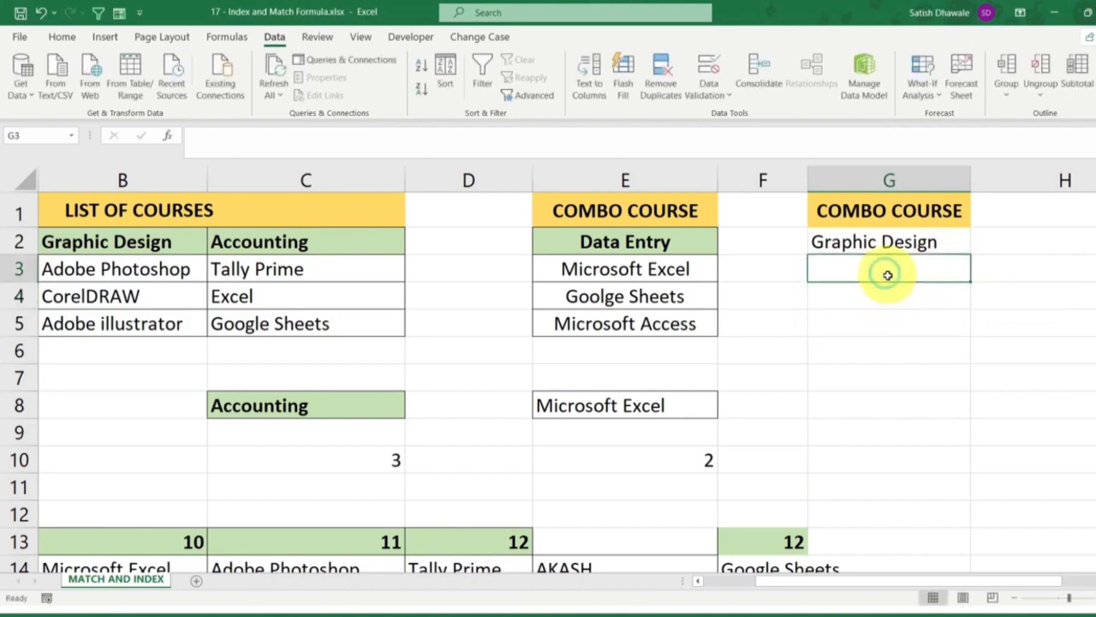
Paste =INDEX(A3:C5,,MATCH(G2,A2:C2,0)) back into G3 so the courses spill
click(876, 289)
click(900, 269)
double_click(901, 269)
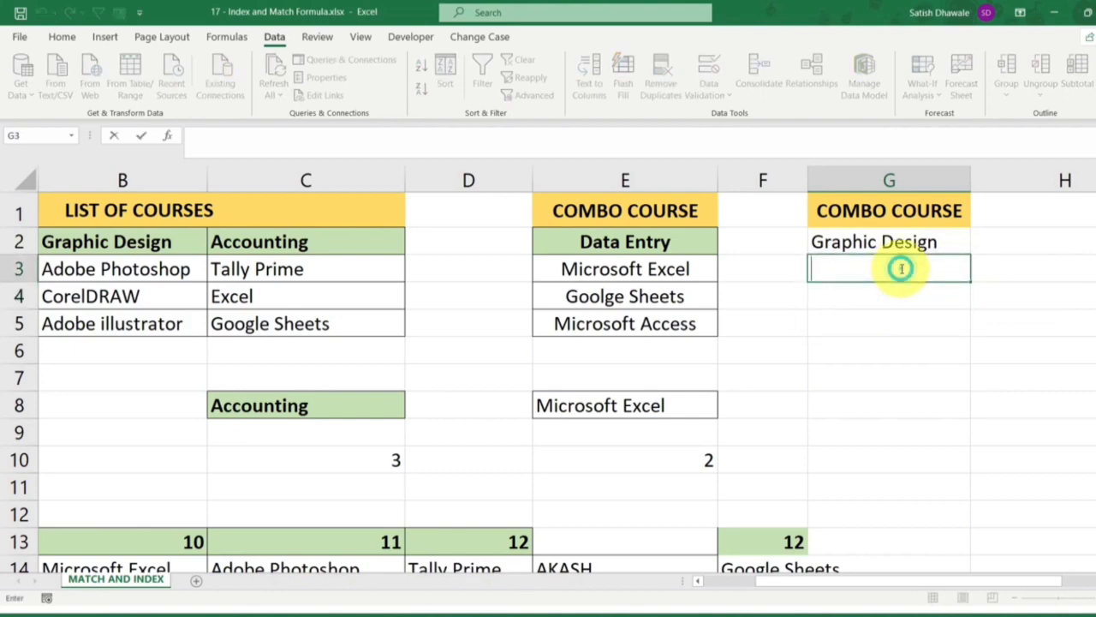
text(=INDEX(A3:C5,,MATCH(G2,A2:C2,0)))
key(Return)
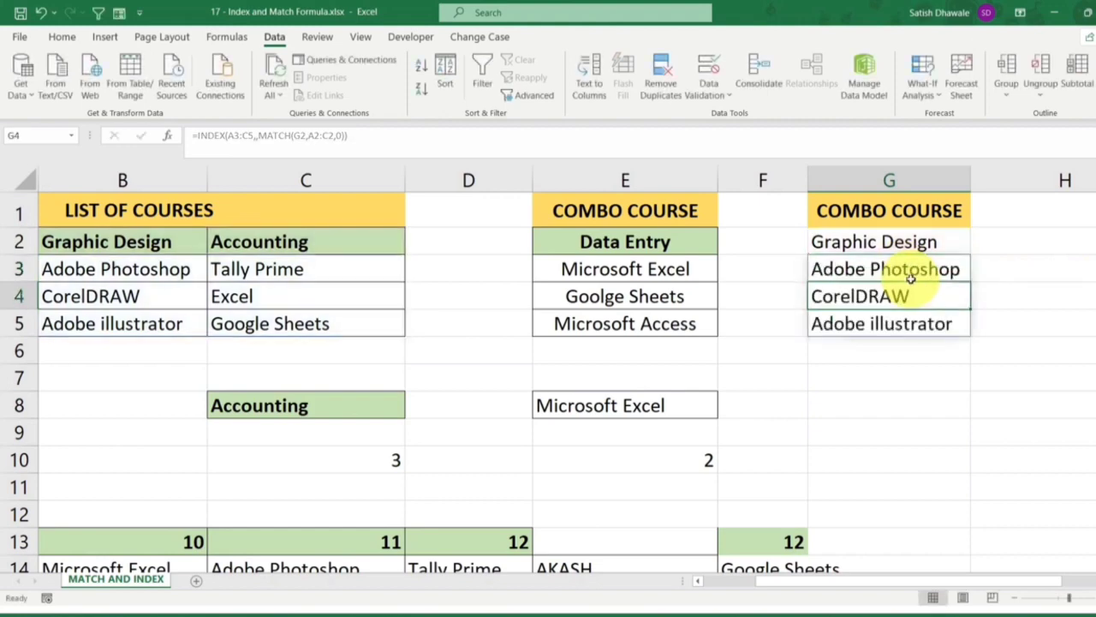
Re-enter G3's formula as an array formula with Ctrl+Shift+Enter
click(909, 269)
double_click(909, 269)
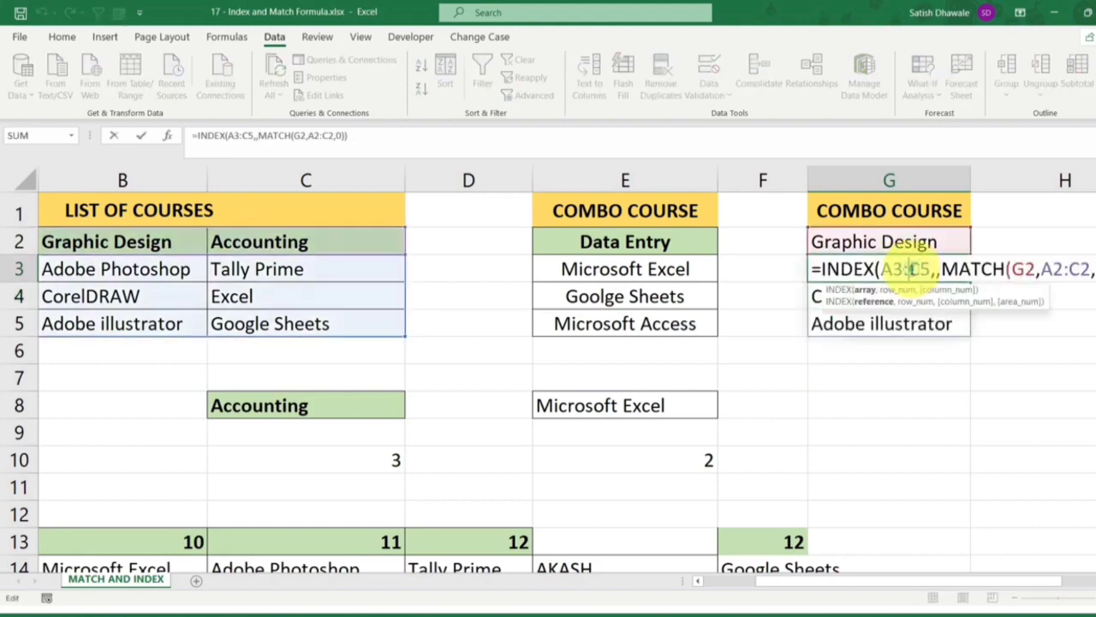
click(809, 269)
key(shift+End)
key(ctrl+c)
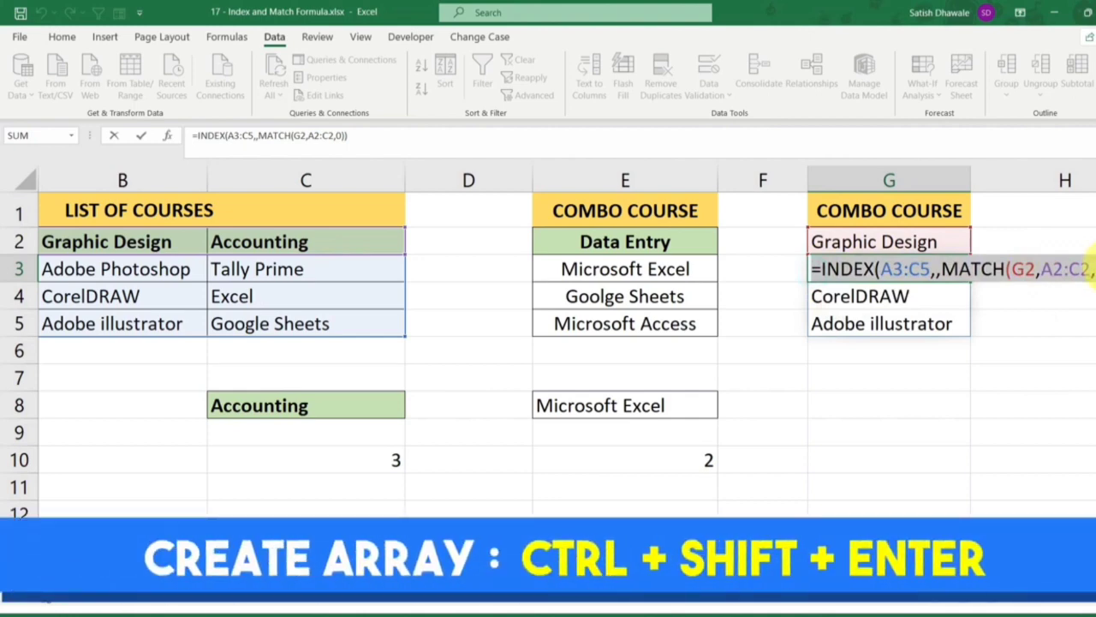
key(ctrl+shift+Return)
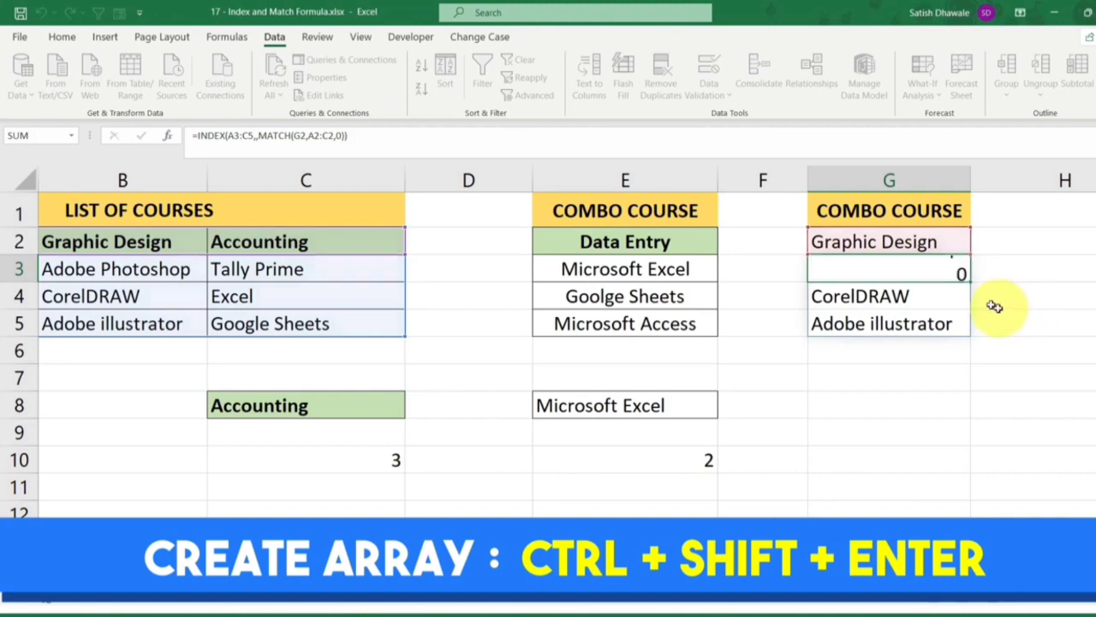
Fill G3 down to G5, see #SPILL!, undo, and recheck G3's formula
click(937, 269)
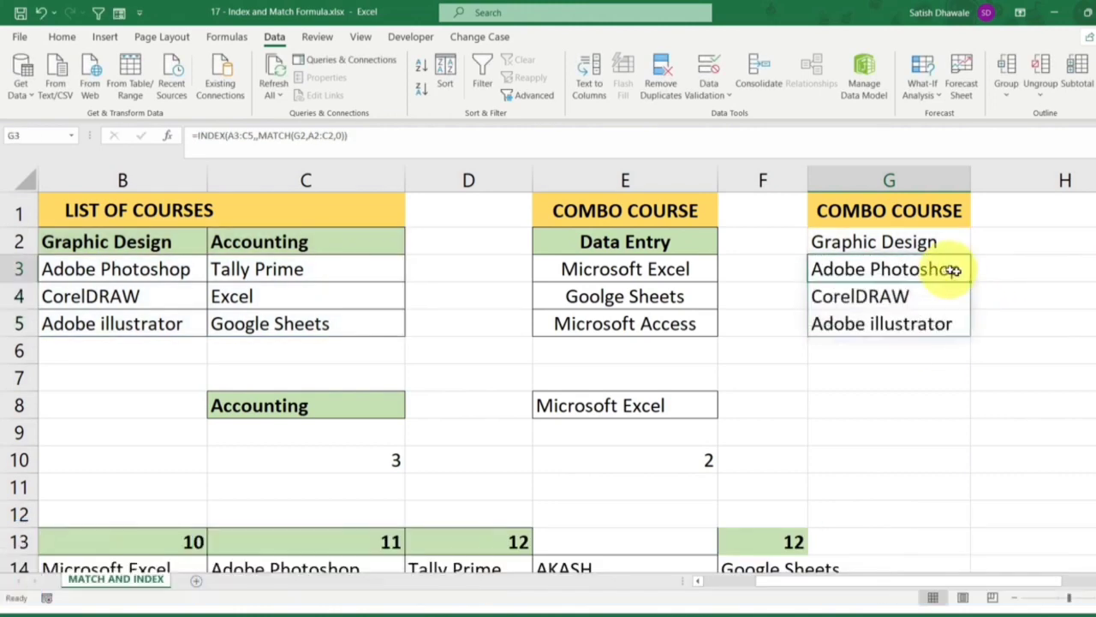
drag(972, 282, 964, 322)
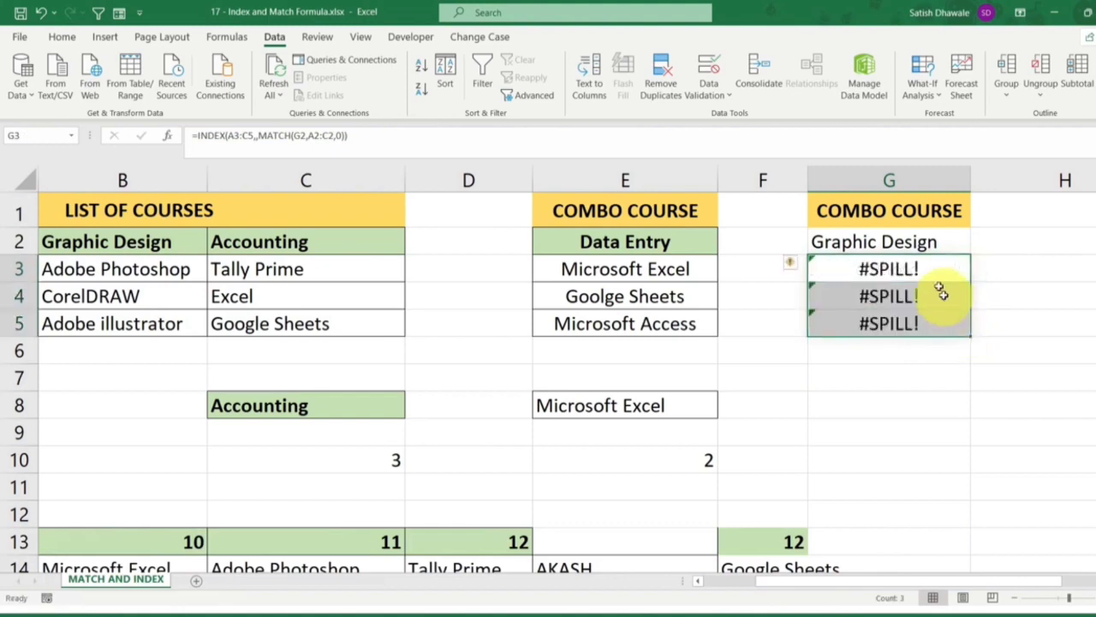
key(ctrl+z)
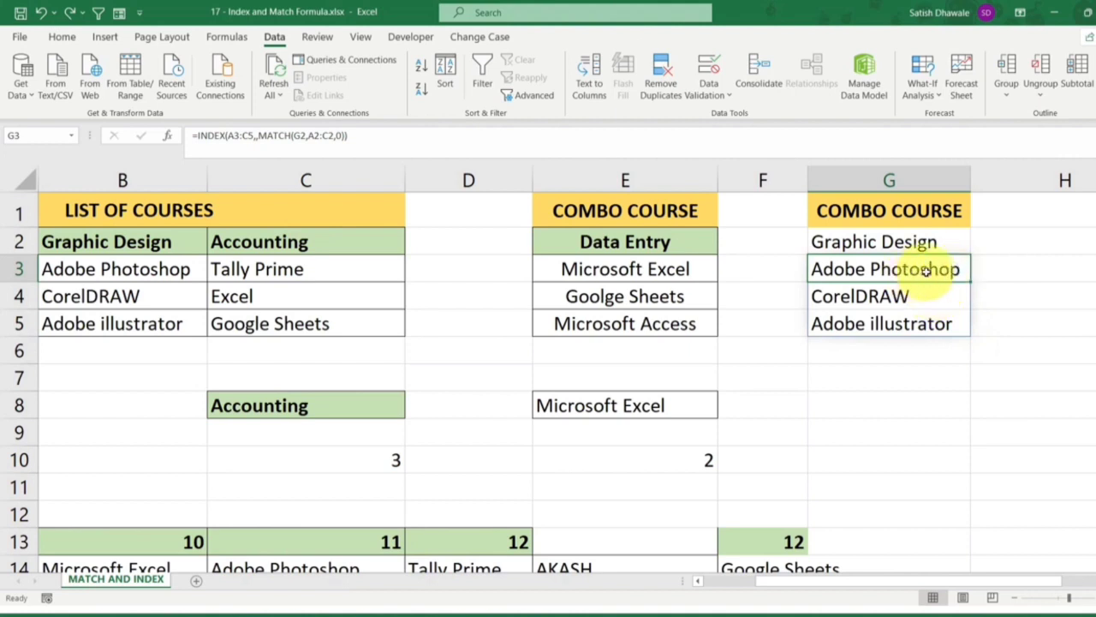
double_click(911, 269)
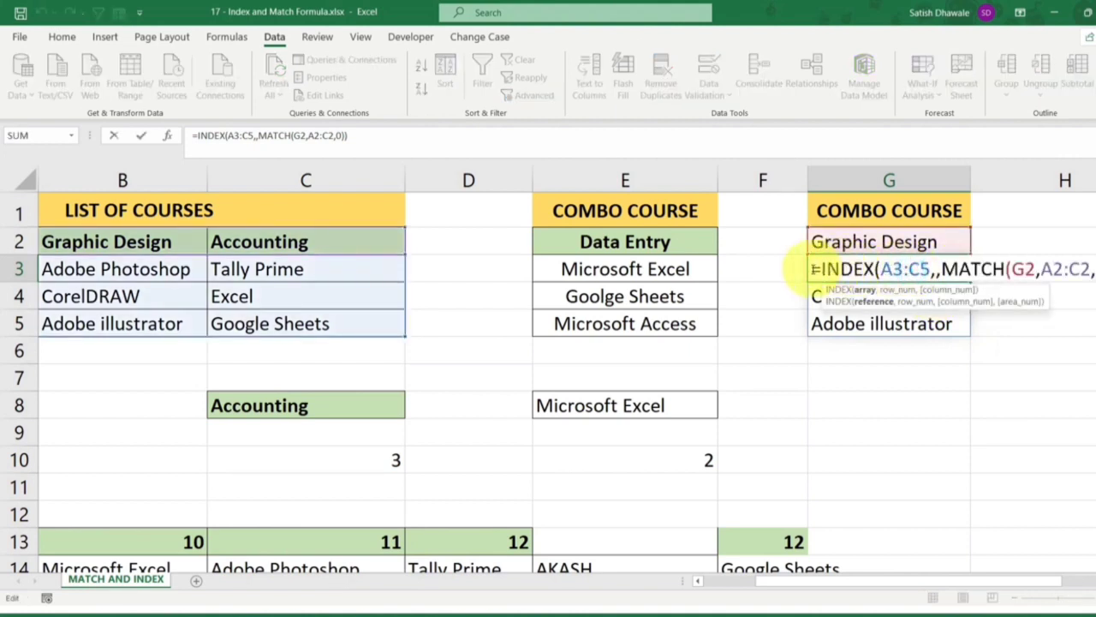
drag(814, 269, 1087, 269)
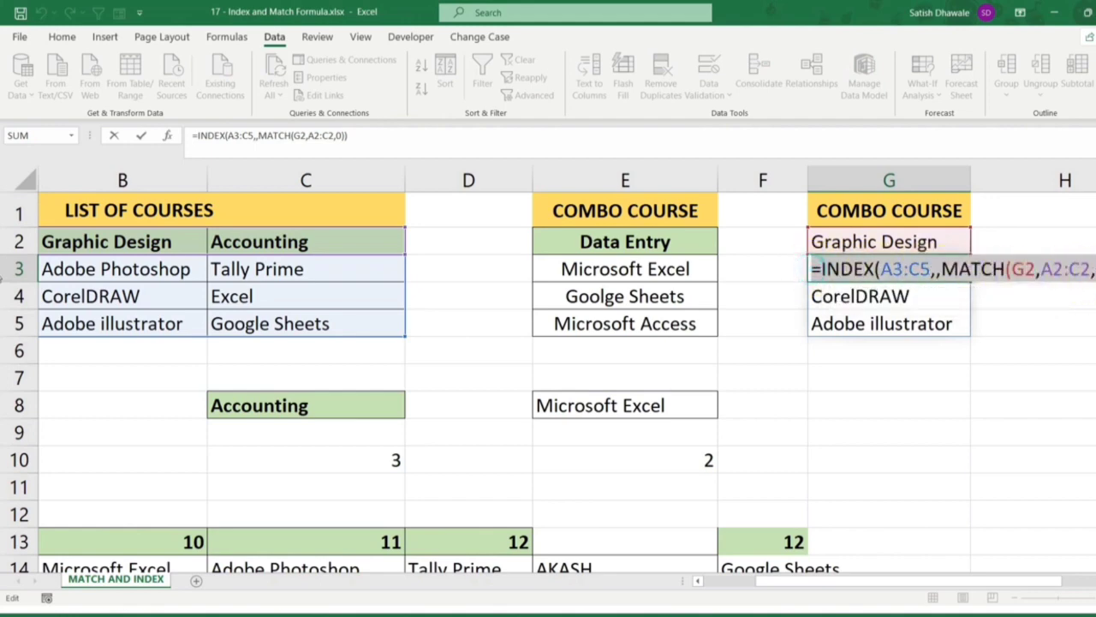
key(Escape)
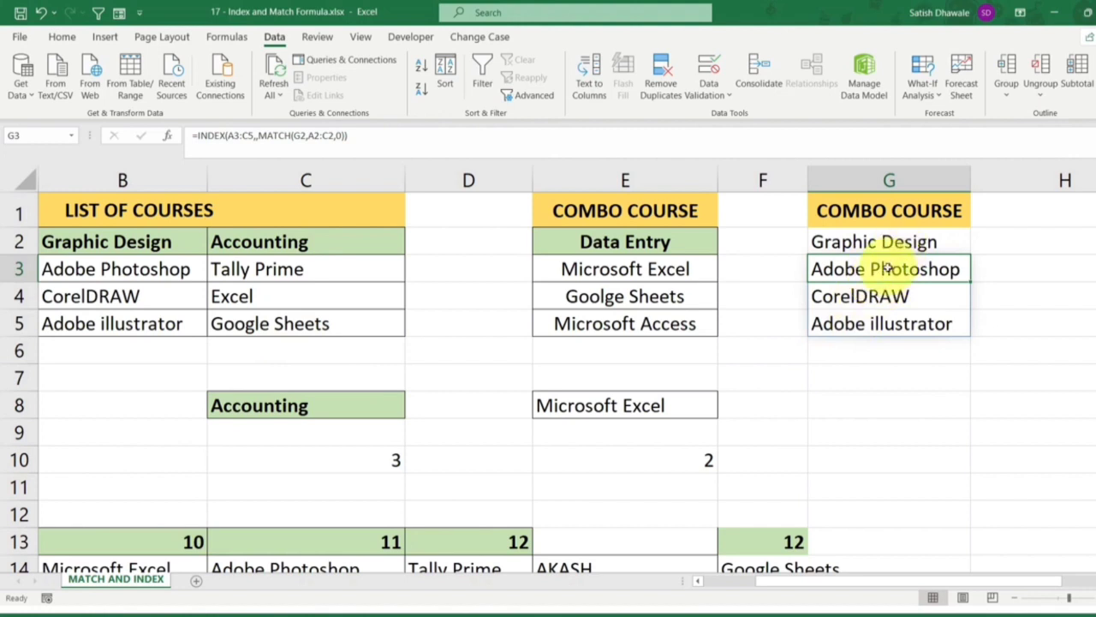
double_click(886, 268)
click(839, 269)
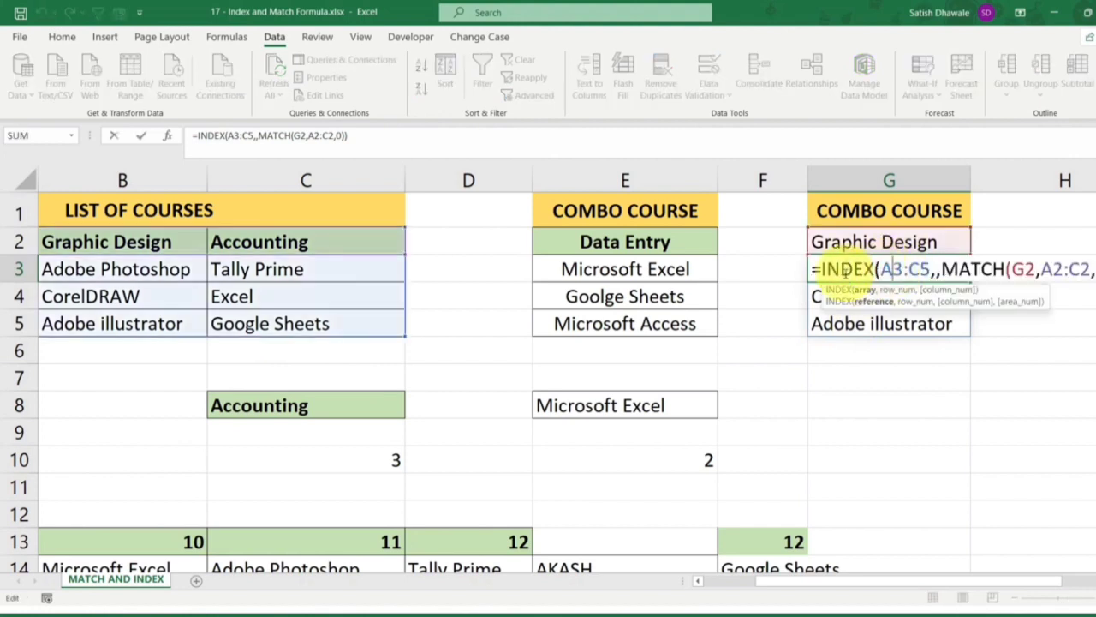
click(894, 301)
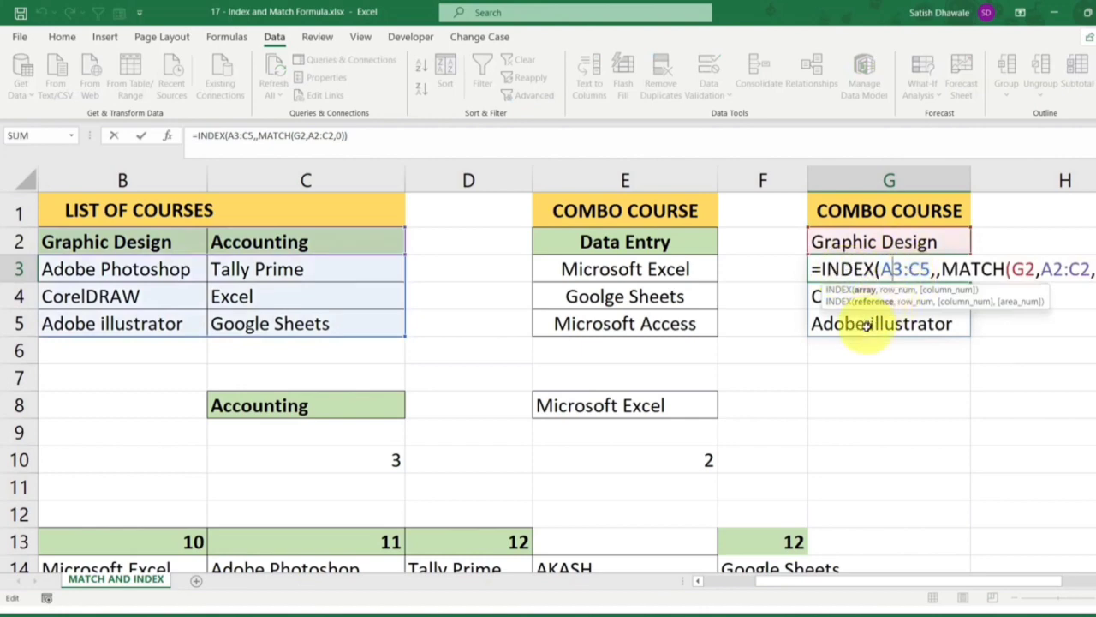
drag(813, 269, 1079, 270)
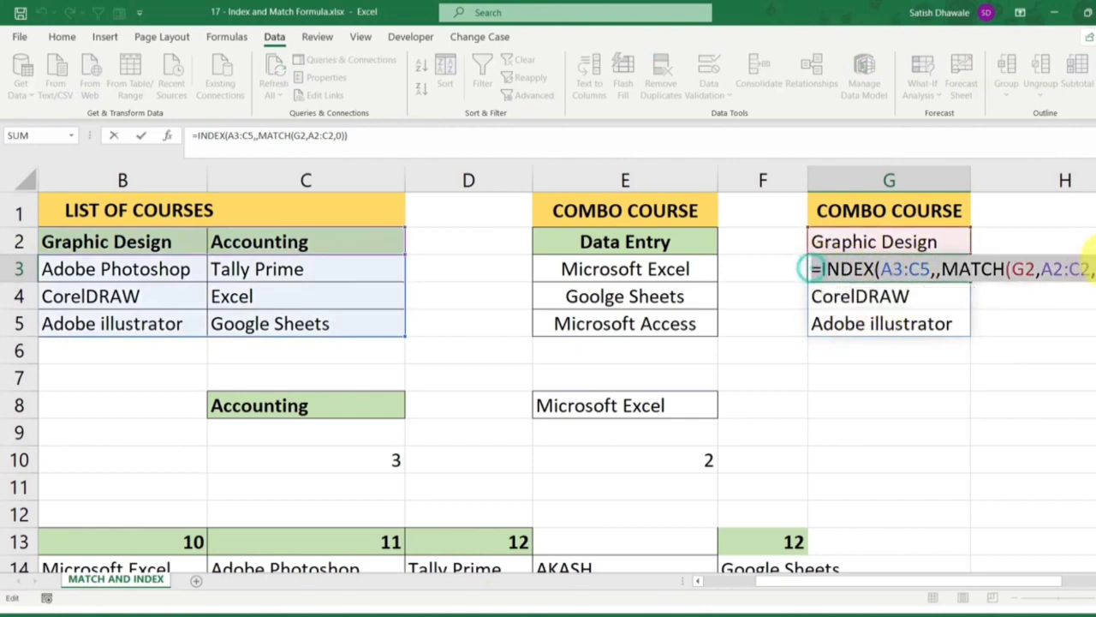
key(Delete)
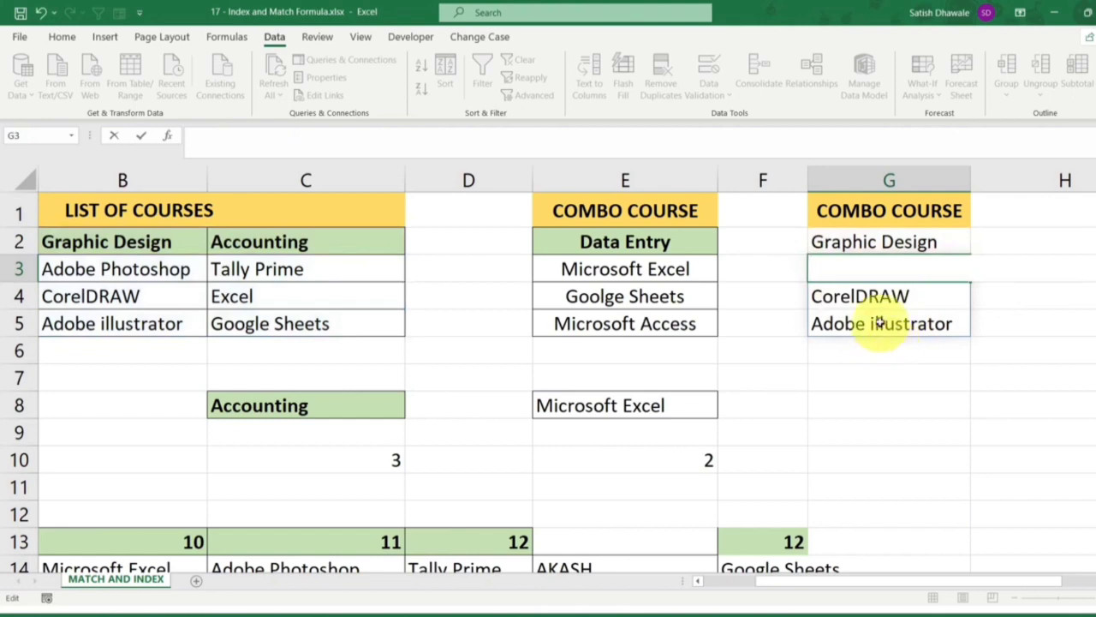
key(Return)
click(877, 317)
click(873, 306)
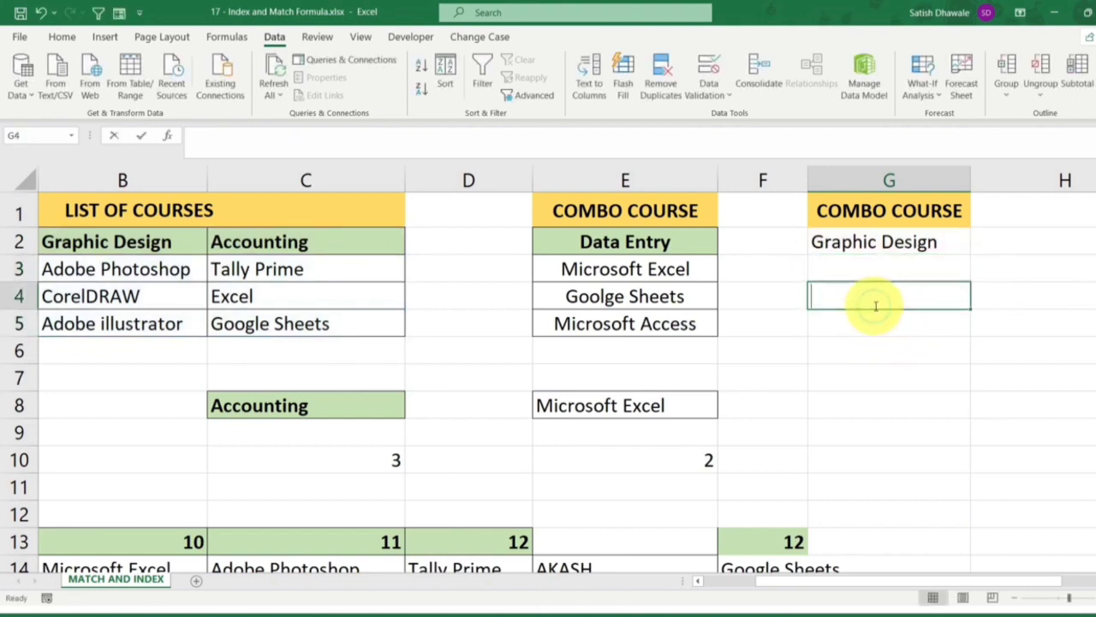
text(44)
click(862, 271)
double_click(861, 272)
key(ctrl+v)
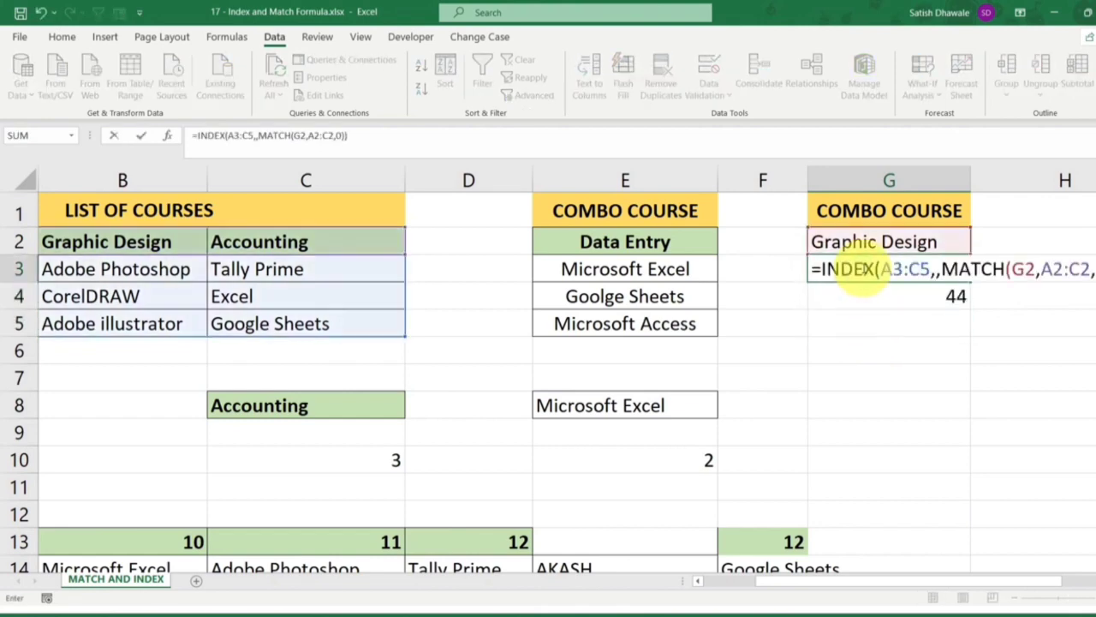
key(Return)
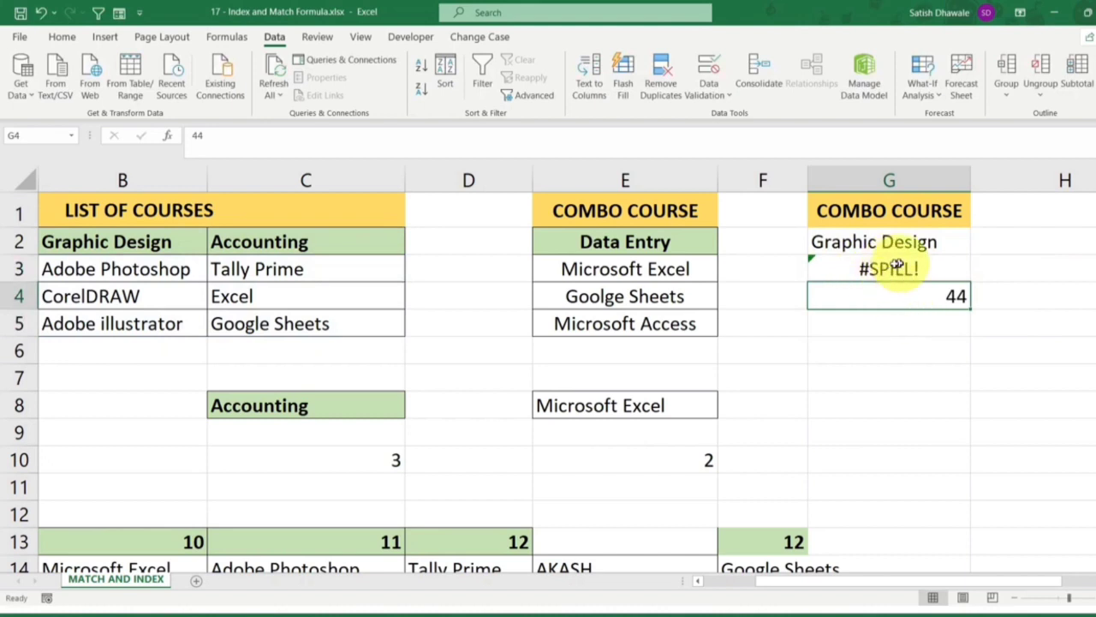
drag(890, 296, 880, 334)
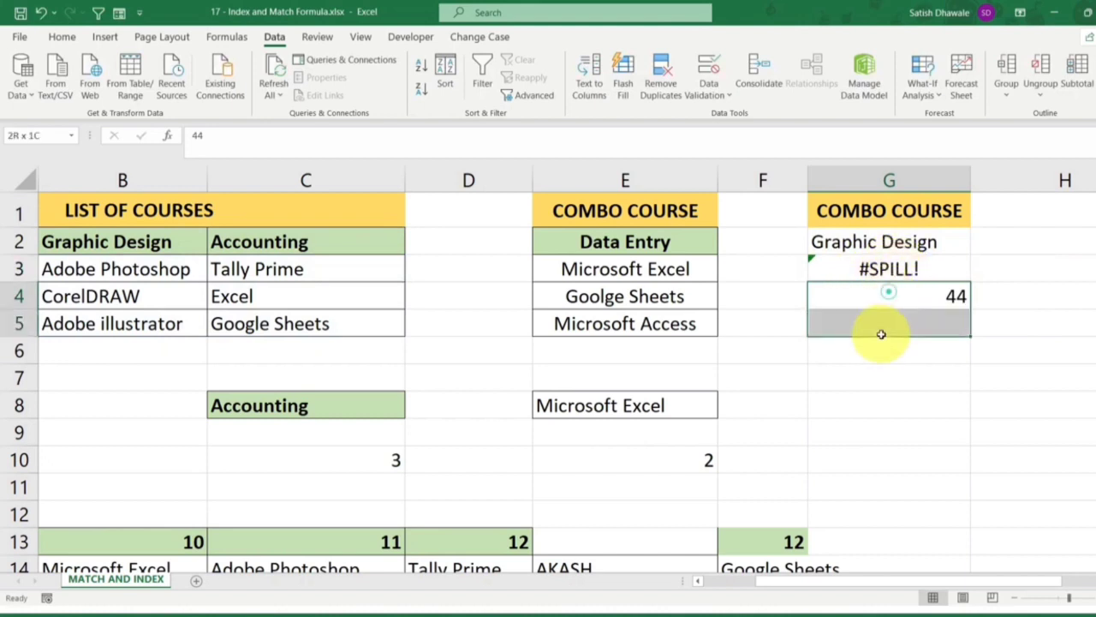
click(890, 269)
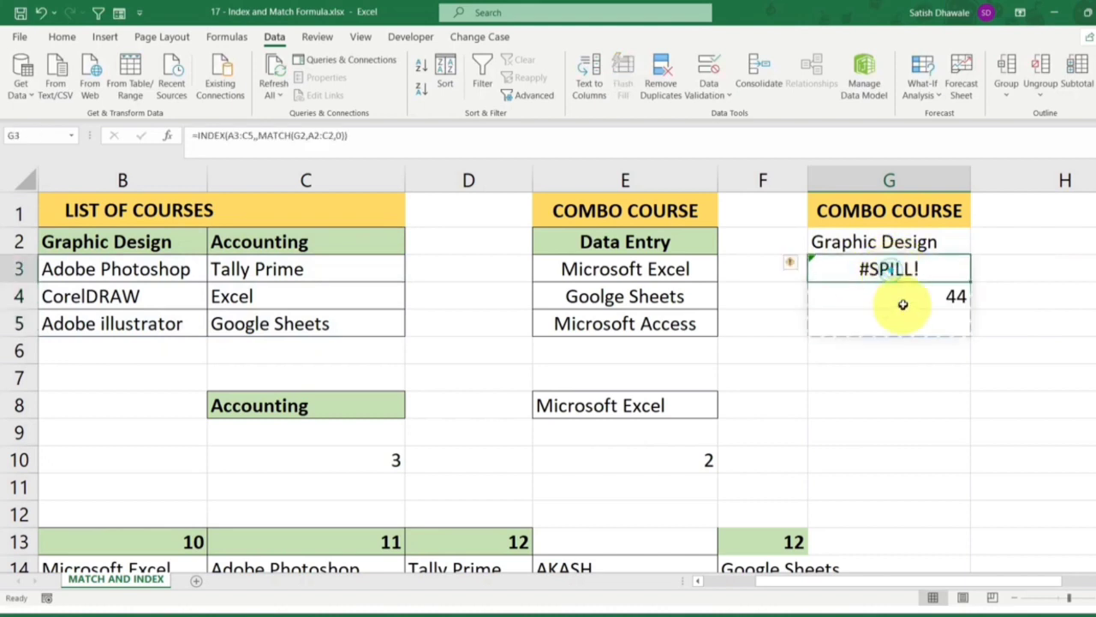
click(906, 295)
click(905, 271)
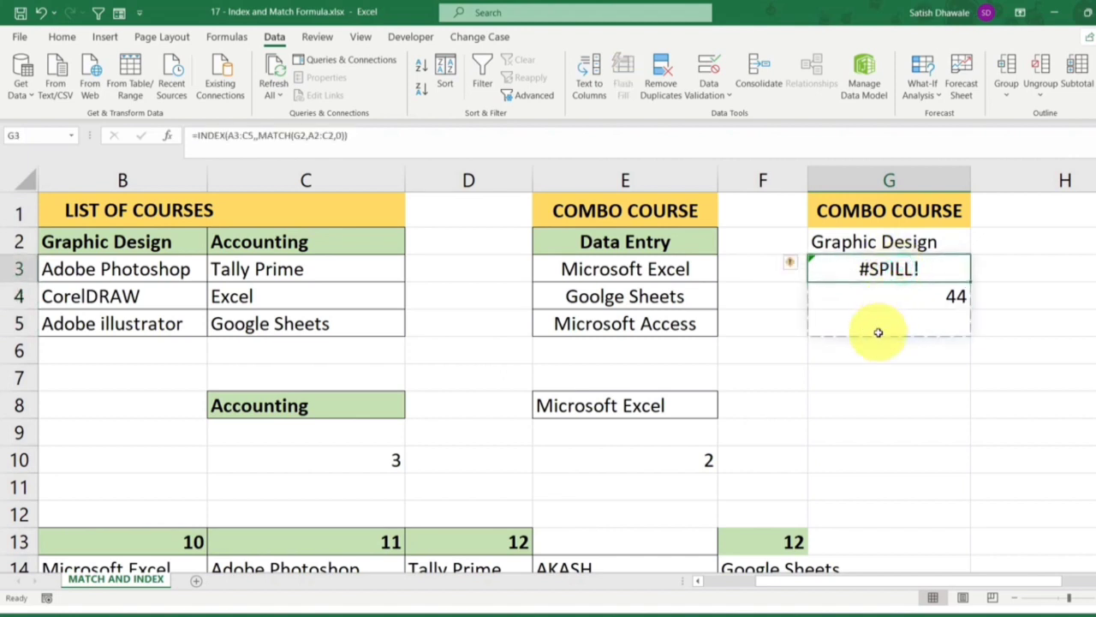
click(908, 298)
click(908, 298)
key(Delete)
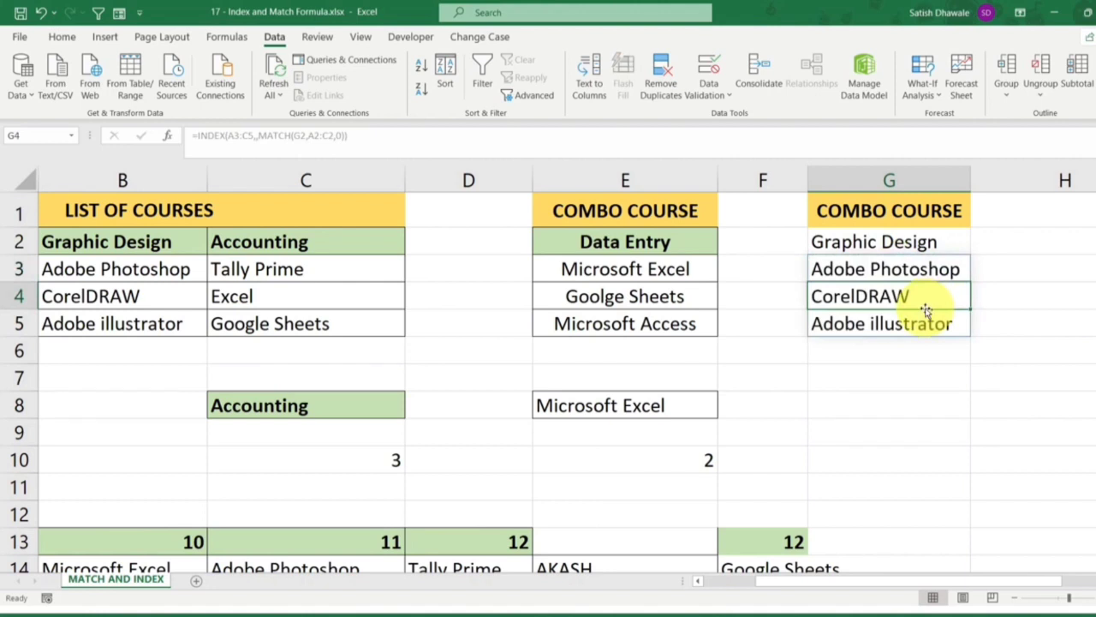
key(ctrl+z)
key(Delete)
click(908, 323)
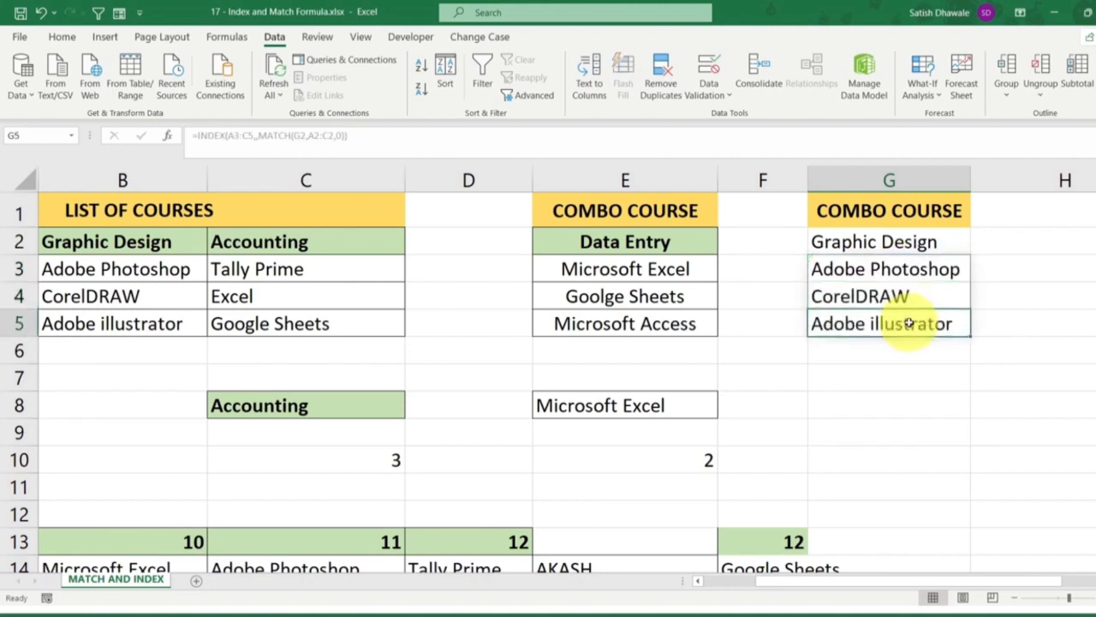
click(907, 270)
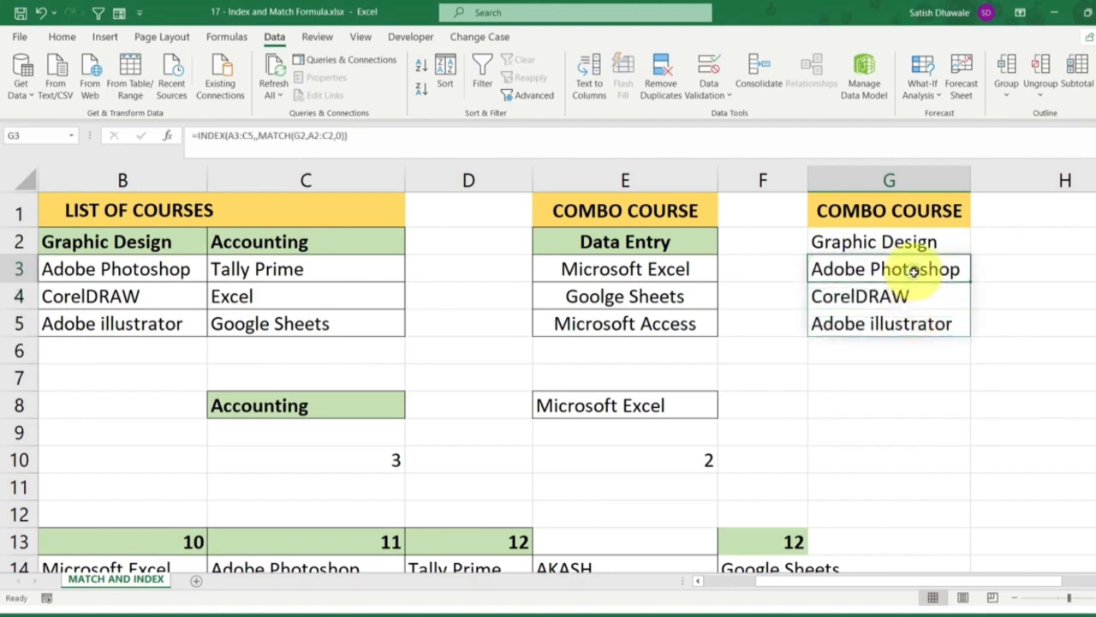
key(Delete)
click(898, 315)
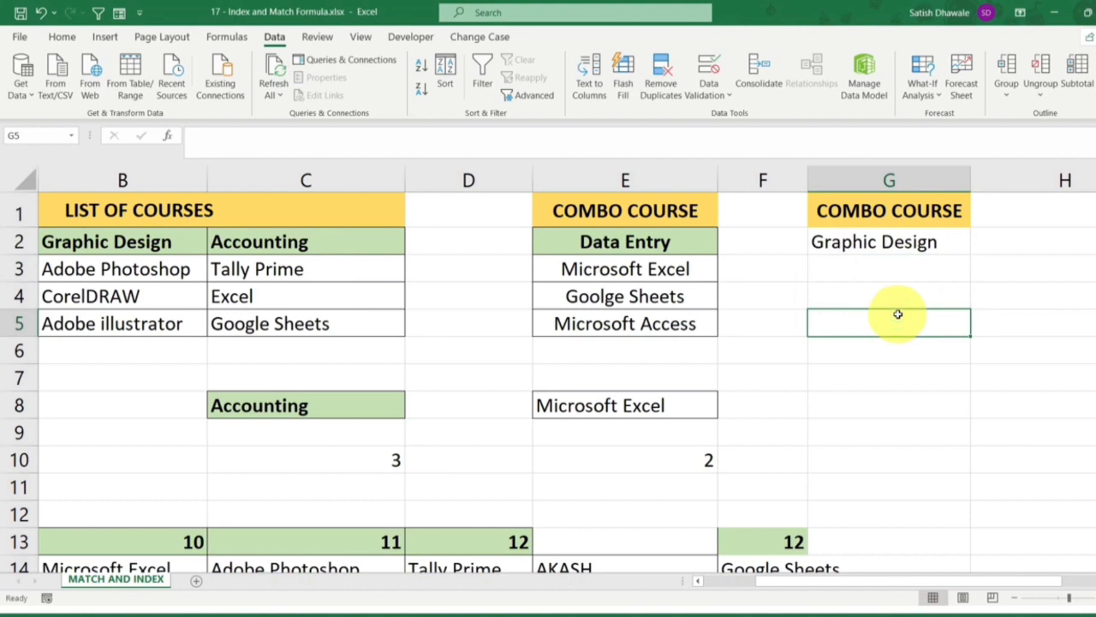
key(Return)
double_click(882, 270)
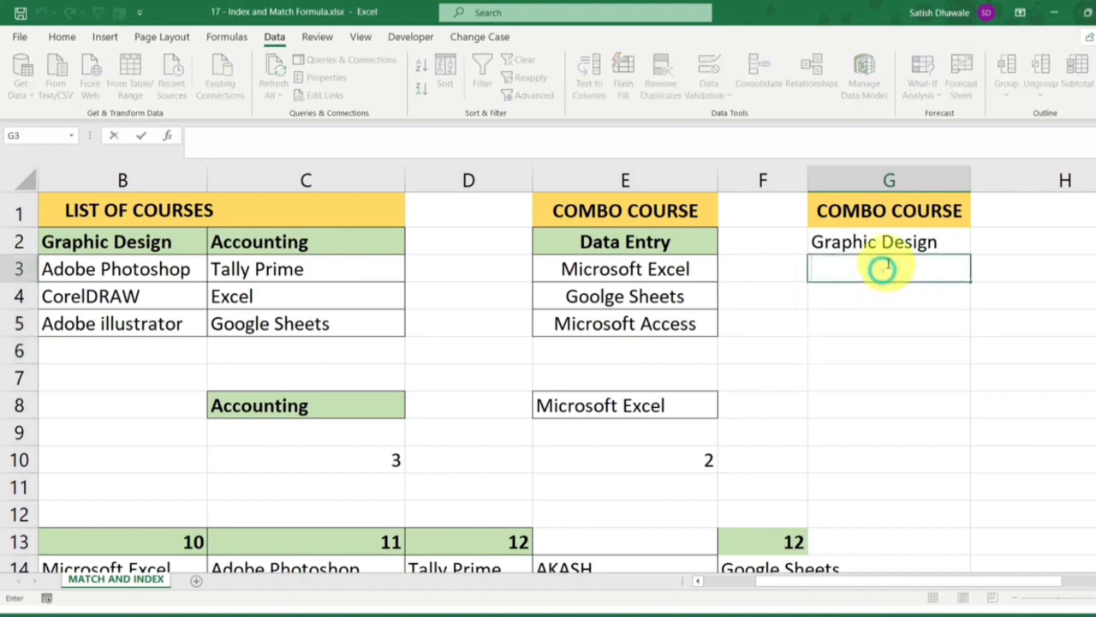
text(=INDEX(A3:C5,,MATCH(G2,A2:C2,0)))
key(Return)
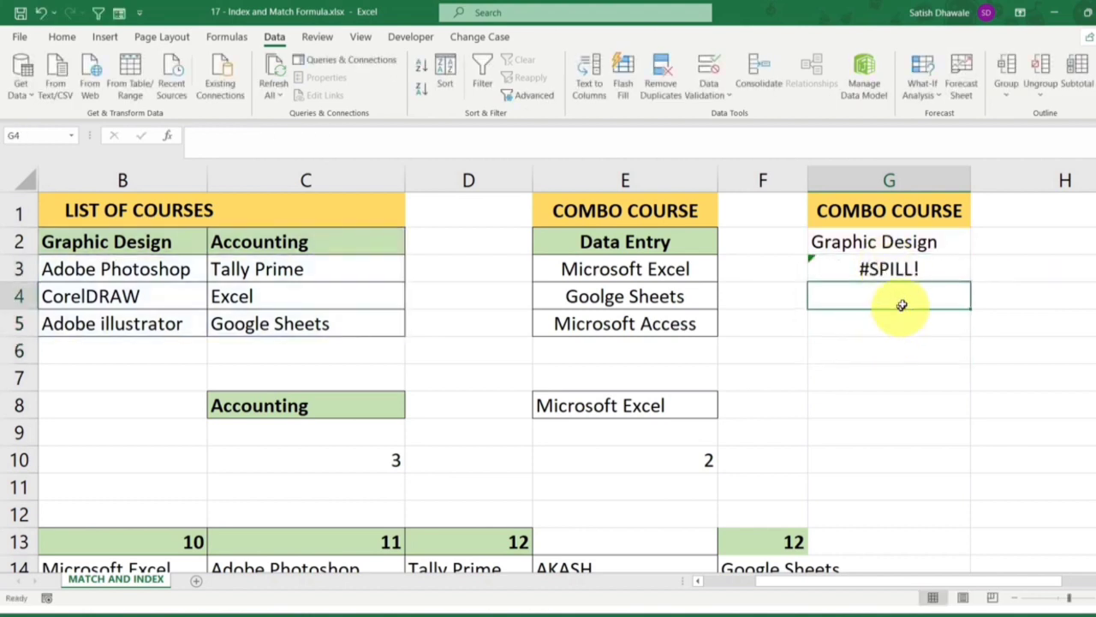
click(853, 326)
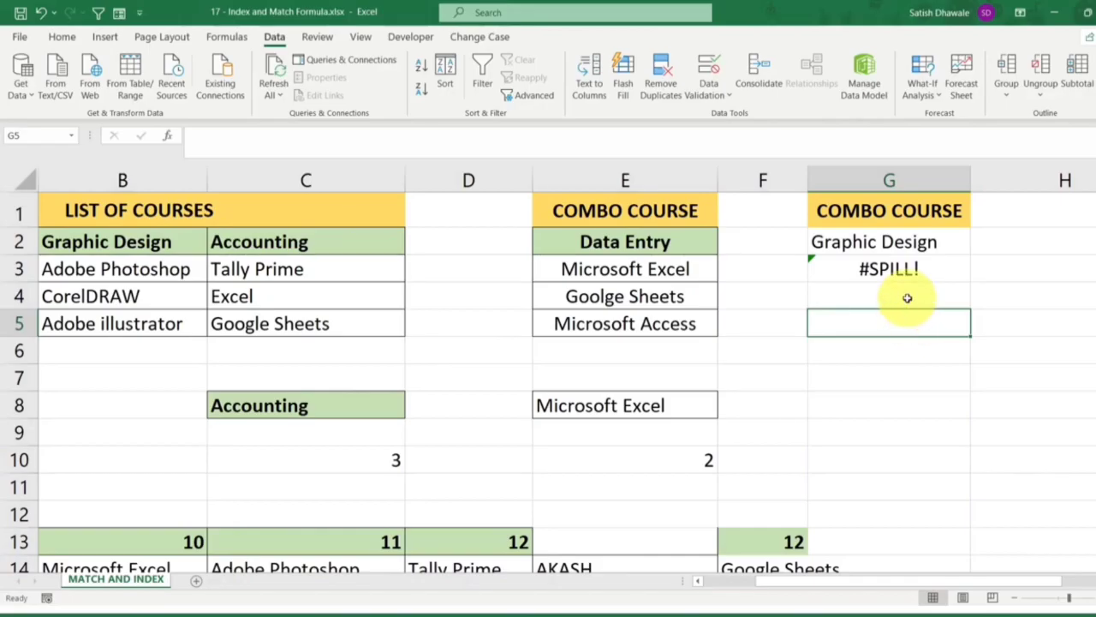
click(880, 324)
key(Delete)
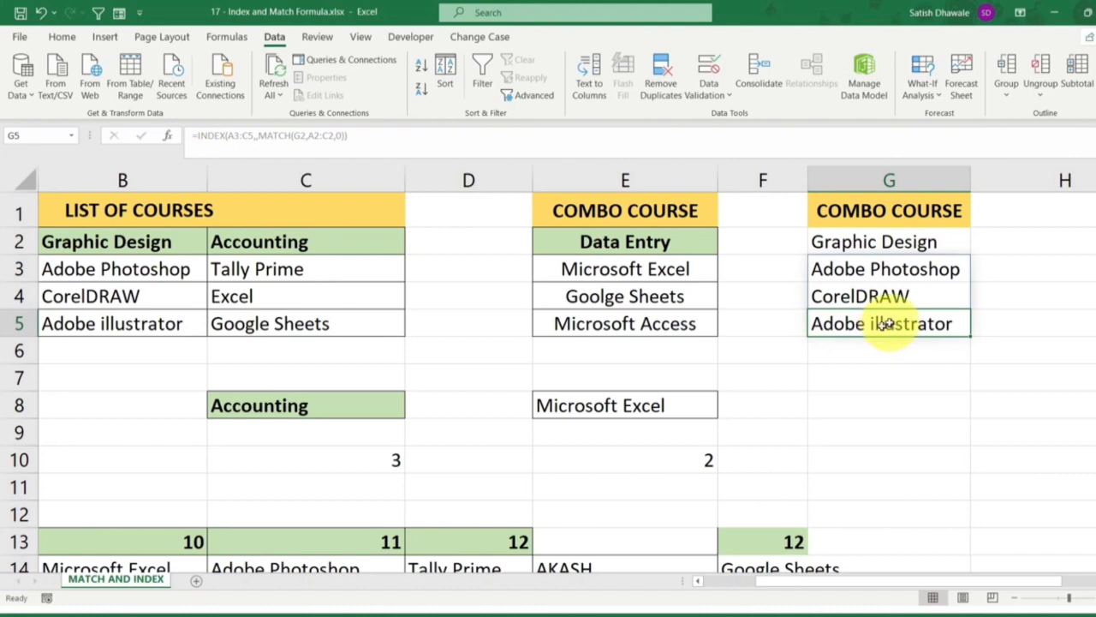
Scroll down to bring rows 7–20 with the 10, 11 and 12 course lists into view
scroll(832, 361, down, 2)
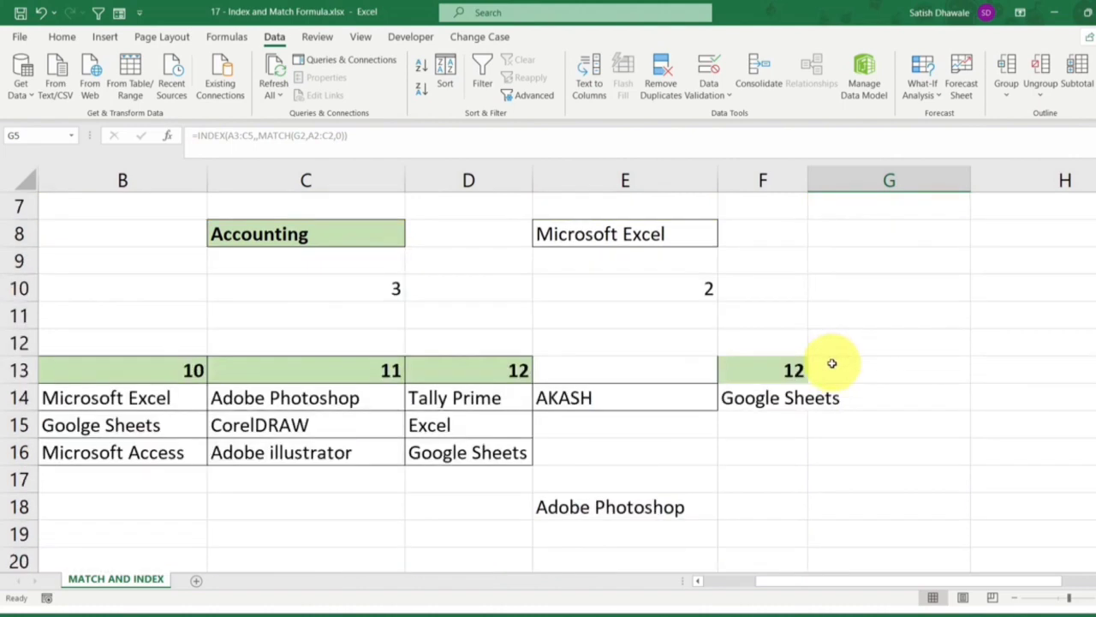